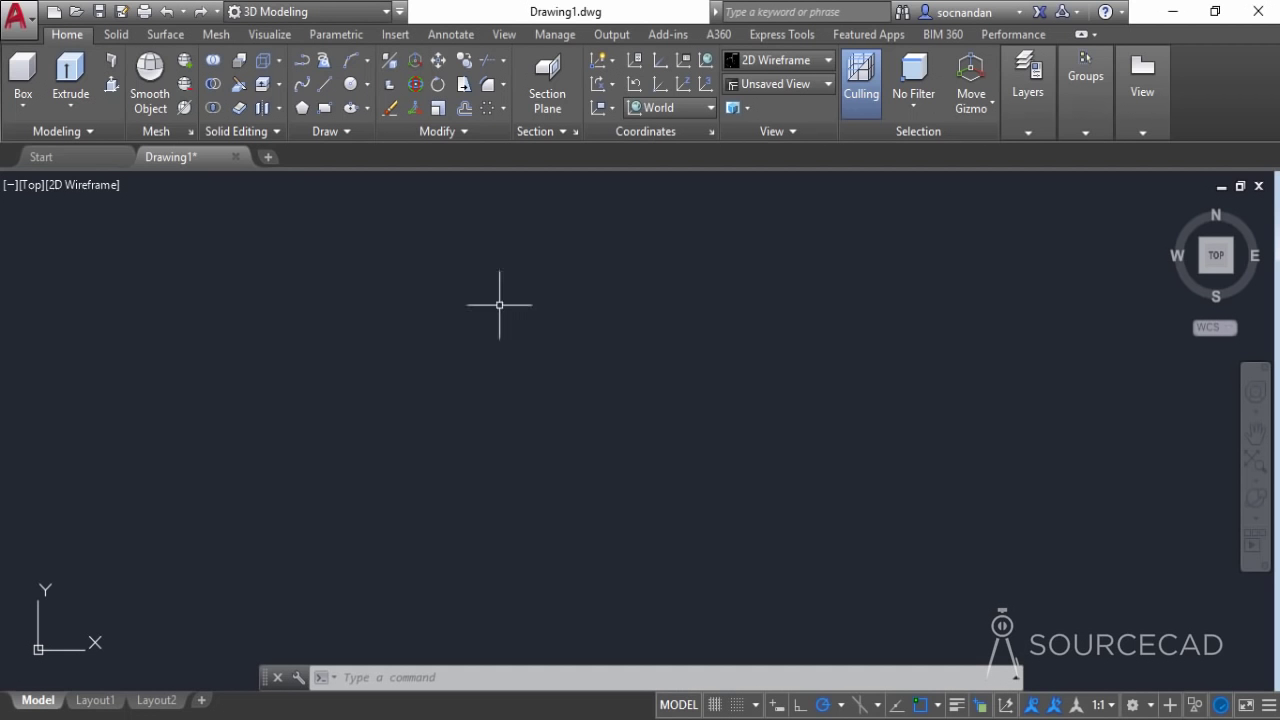
- Start a spline at the blade's first point with Polar and Osnap turned off
{"action": "left_click", "coordinate": [301, 86]}
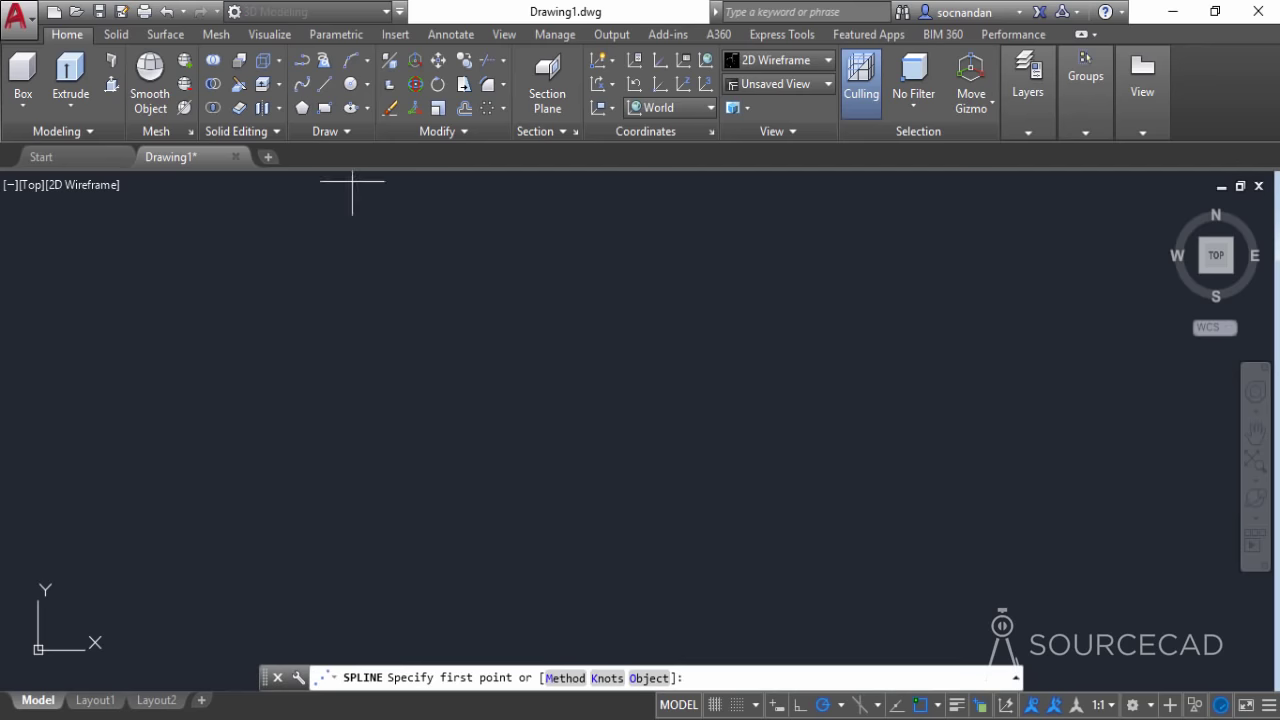
{"action": "left_click", "coordinate": [516, 383]}
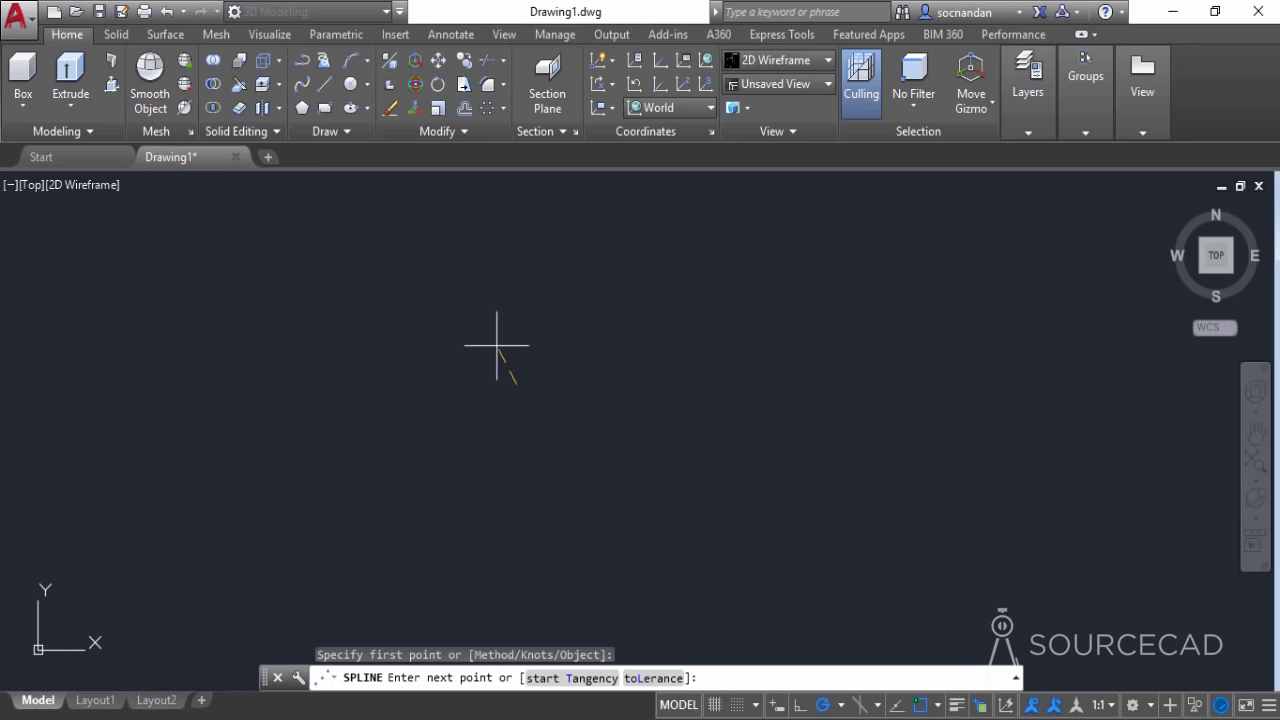
{"action": "left_click", "coordinate": [822, 706]}
{"action": "left_click", "coordinate": [920, 705]}
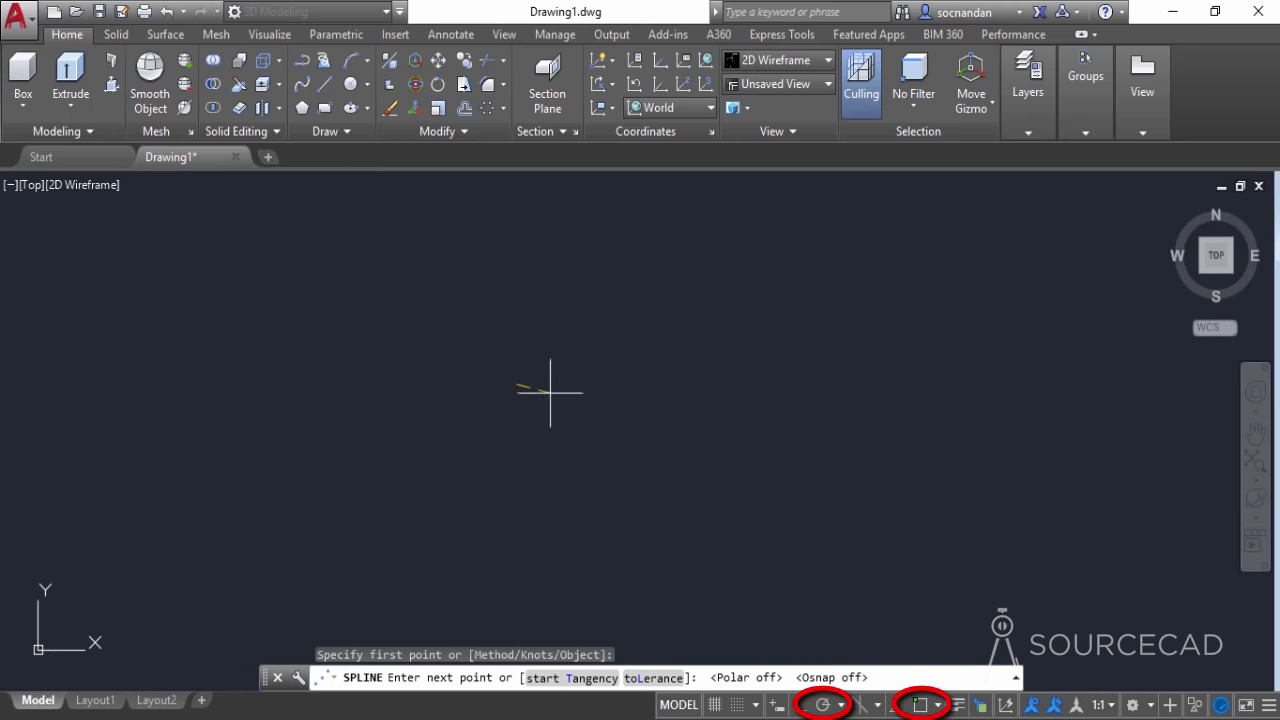
- Sketch the rest of the rounded blade outline as an open spline with its ends apart
{"action": "left_click", "coordinate": [490, 340]}
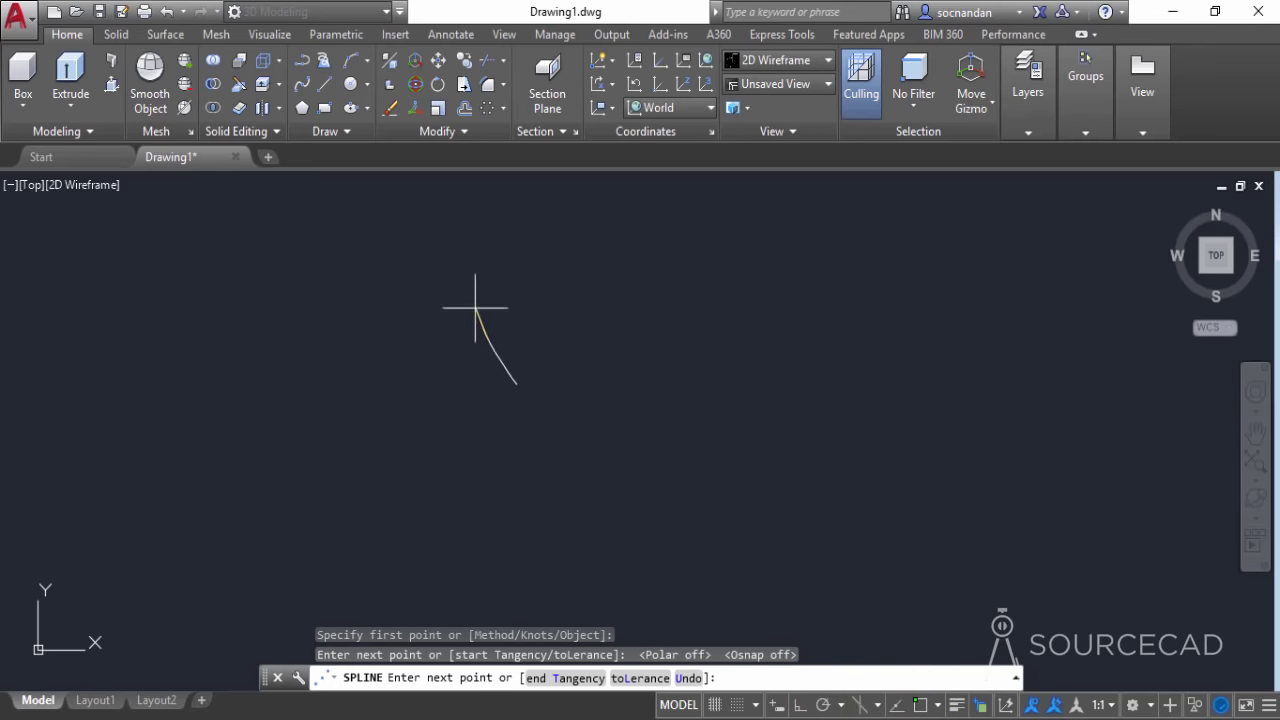
{"action": "left_click", "coordinate": [466, 276]}
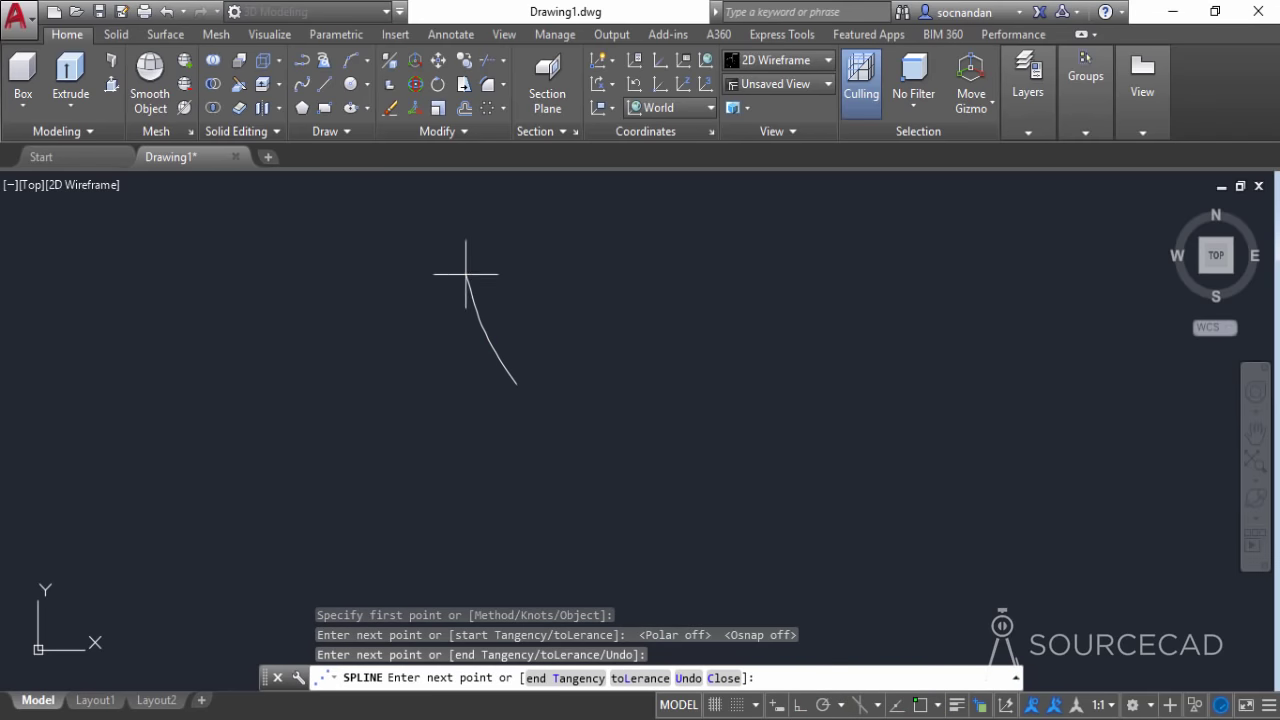
{"action": "middle_click_drag", "start_coordinate": [466, 277], "coordinate": [472, 358]}
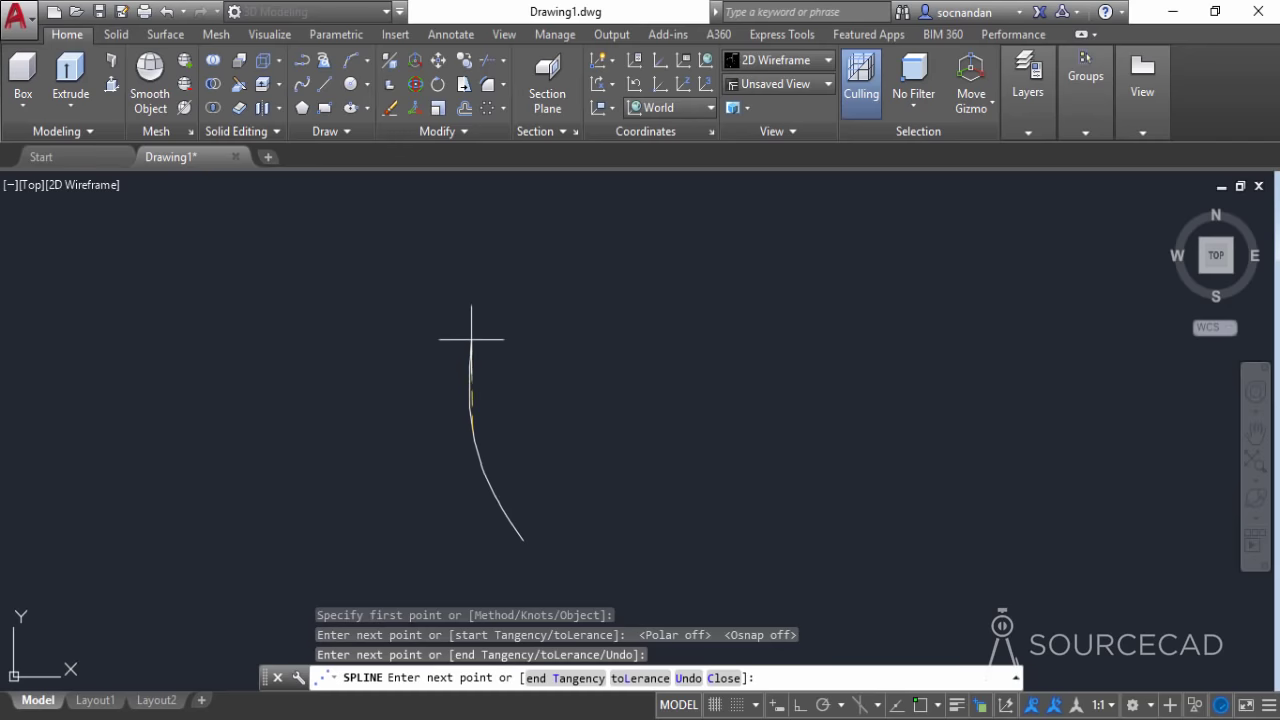
{"action": "left_click", "coordinate": [476, 346]}
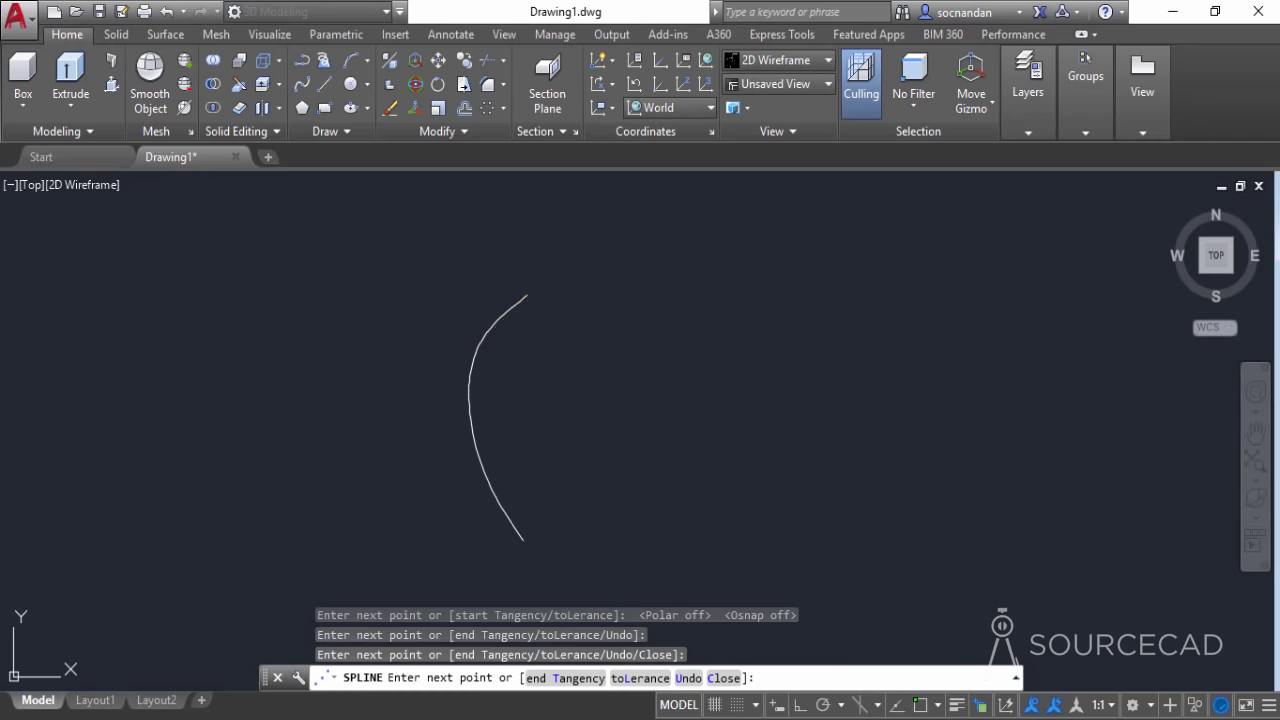
{"action": "left_click", "coordinate": [526, 292]}
{"action": "left_click", "coordinate": [630, 298]}
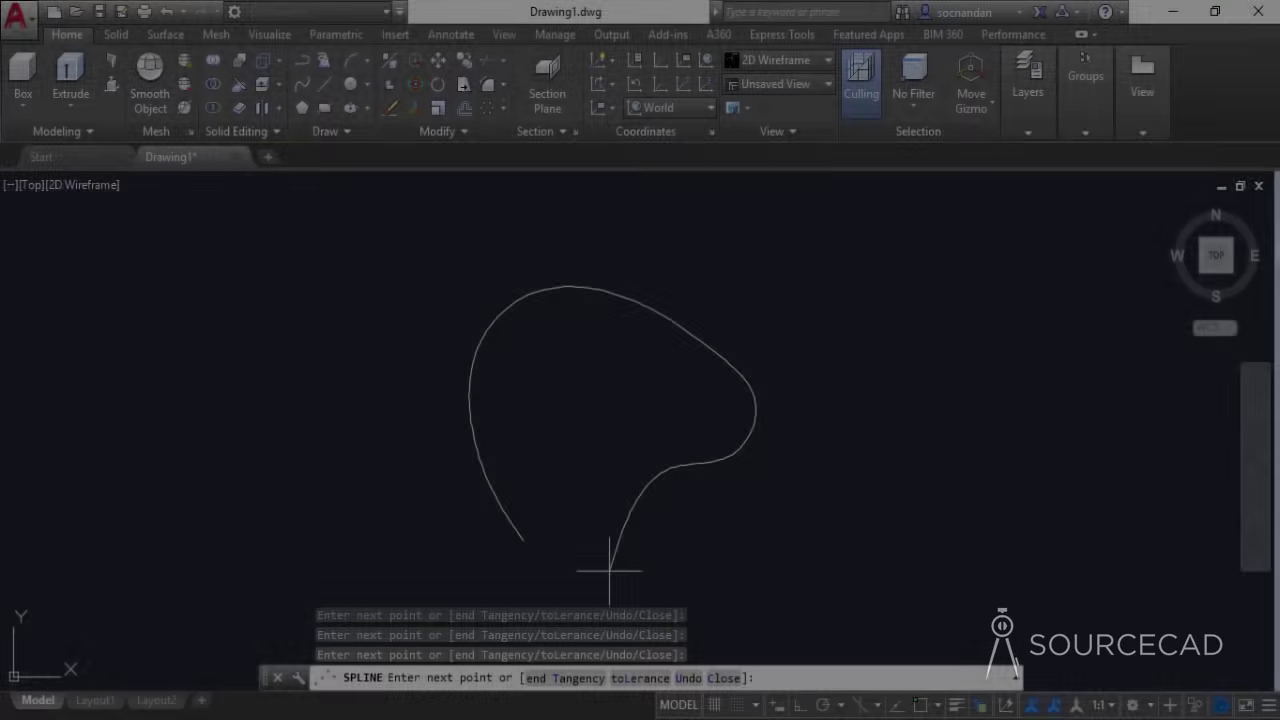
{"action": "key", "text": "Return"}
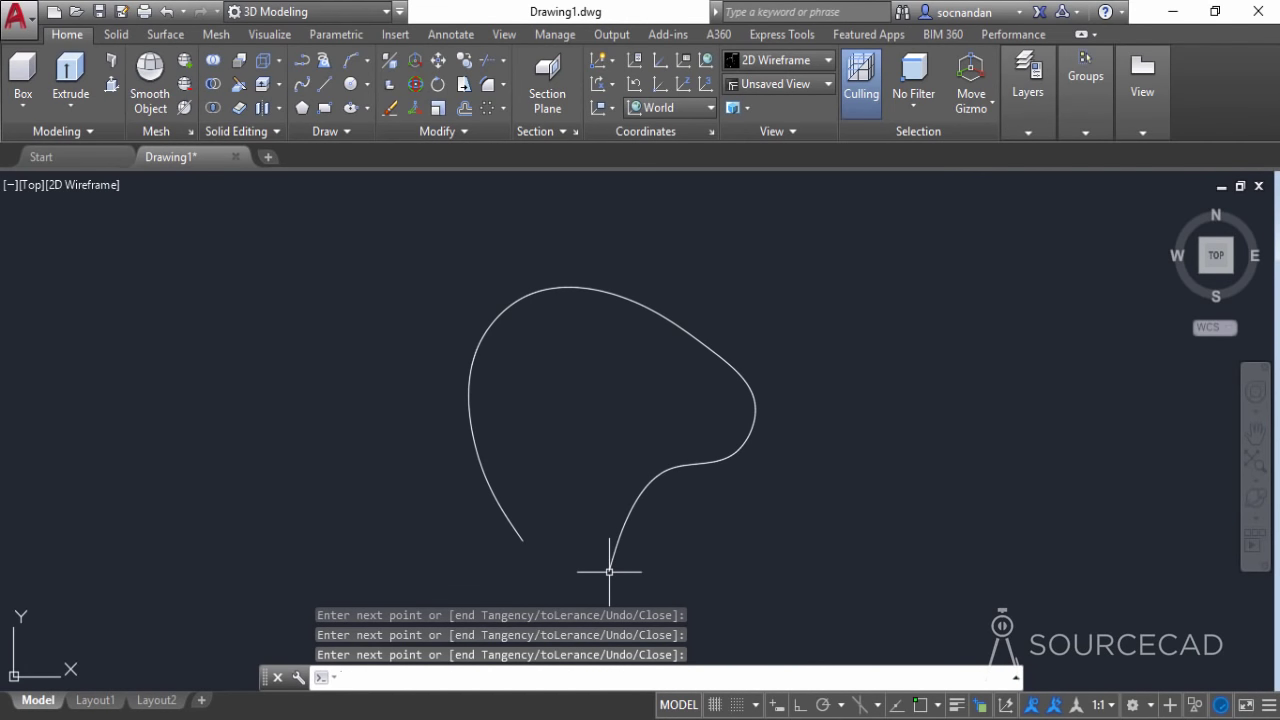
{"action": "middle_click_drag", "start_coordinate": [615, 488], "coordinate": [608, 420]}
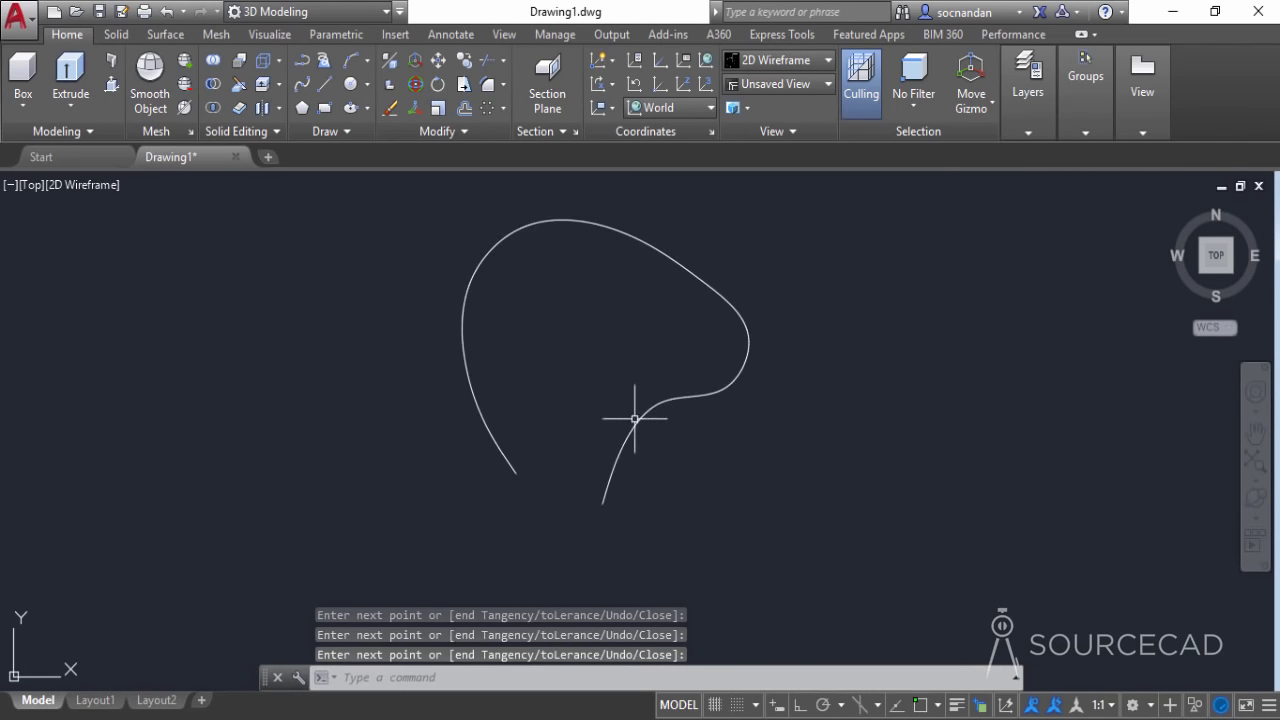
{"action": "left_click", "coordinate": [634, 419]}
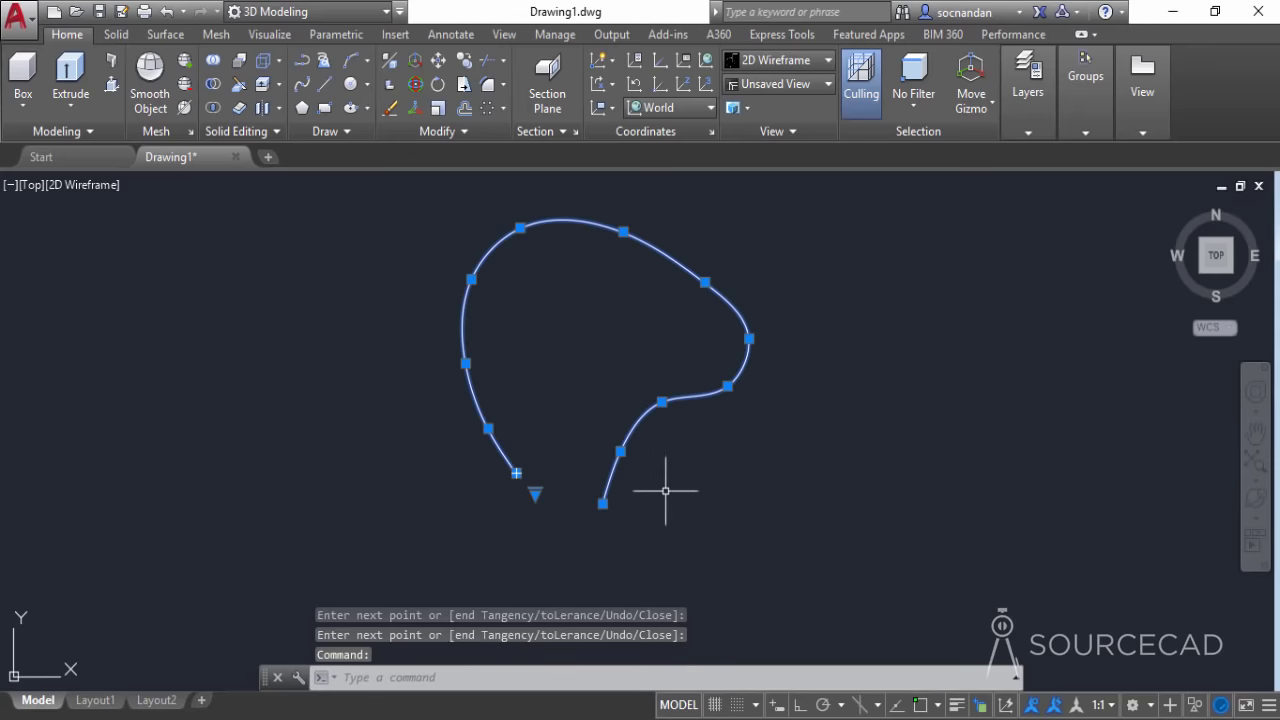
- Move the spline's right-side fit points to smooth the bulge and pull the tail point left
{"action": "left_click", "coordinate": [727, 386]}
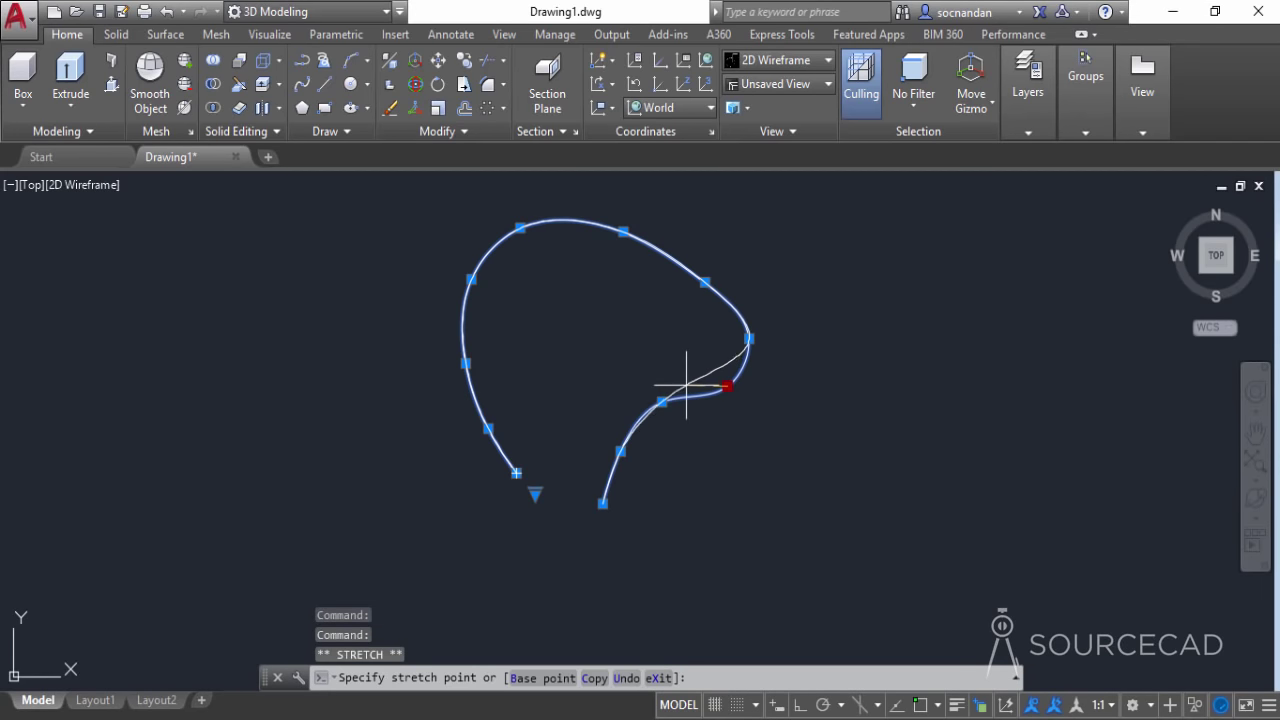
{"action": "left_click", "coordinate": [679, 381]}
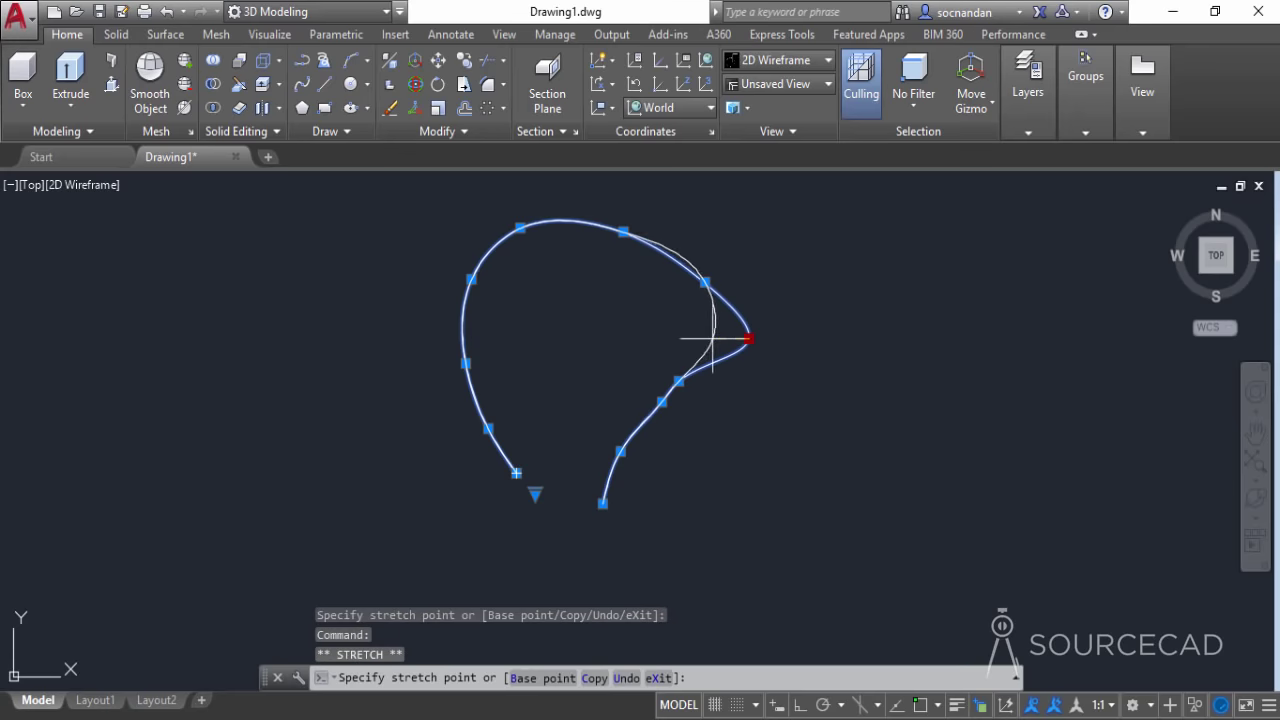
{"action": "left_click", "coordinate": [726, 328]}
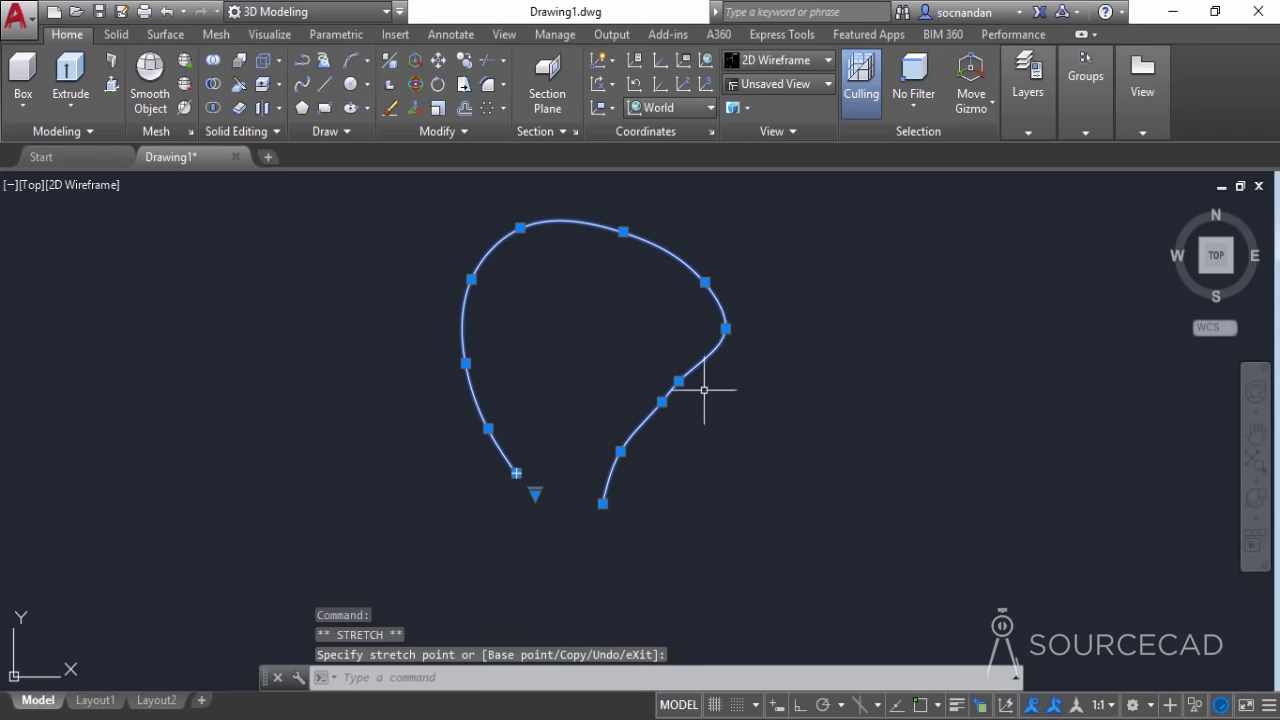
{"action": "left_click", "coordinate": [661, 401]}
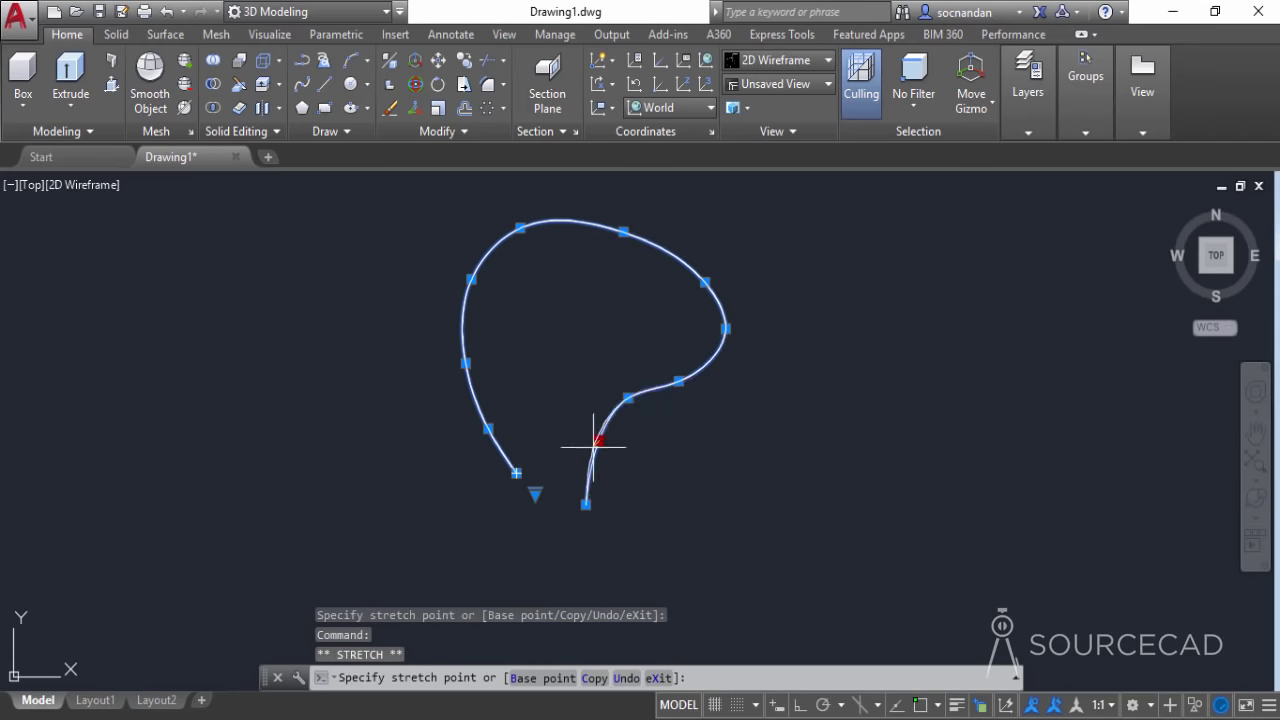
{"action": "left_click", "coordinate": [587, 451]}
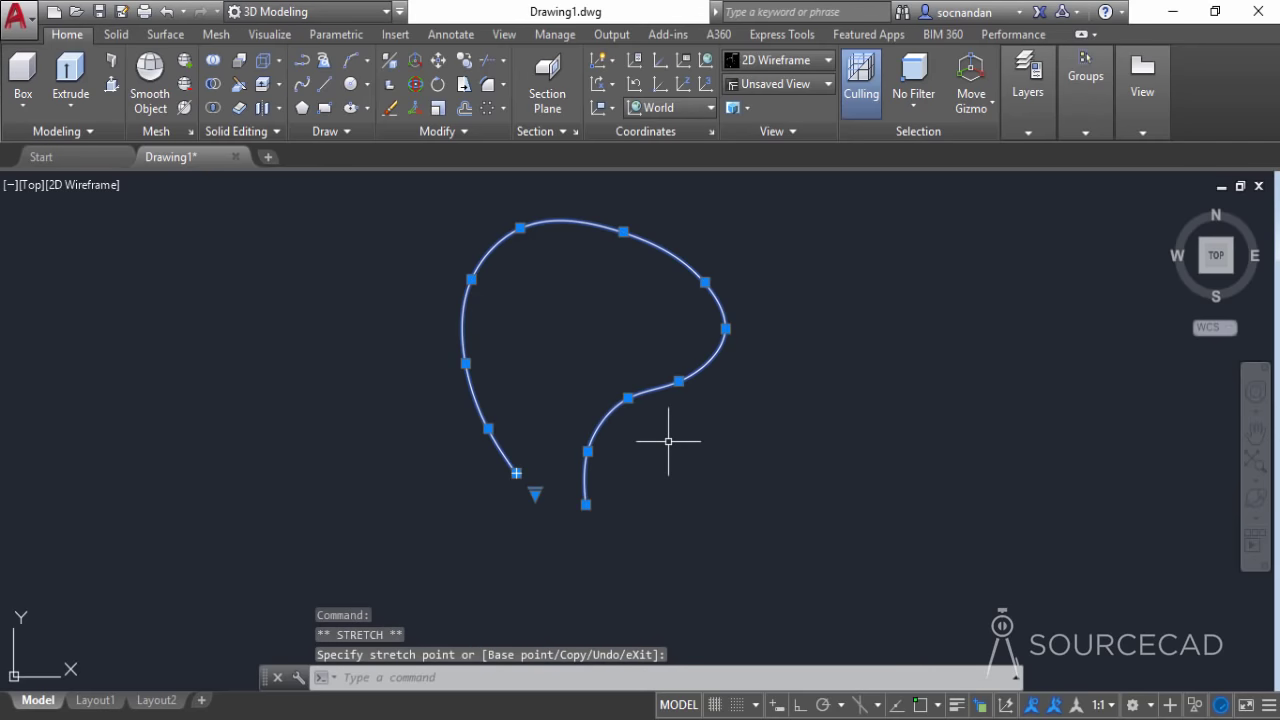
{"action": "key", "text": "Escape"}
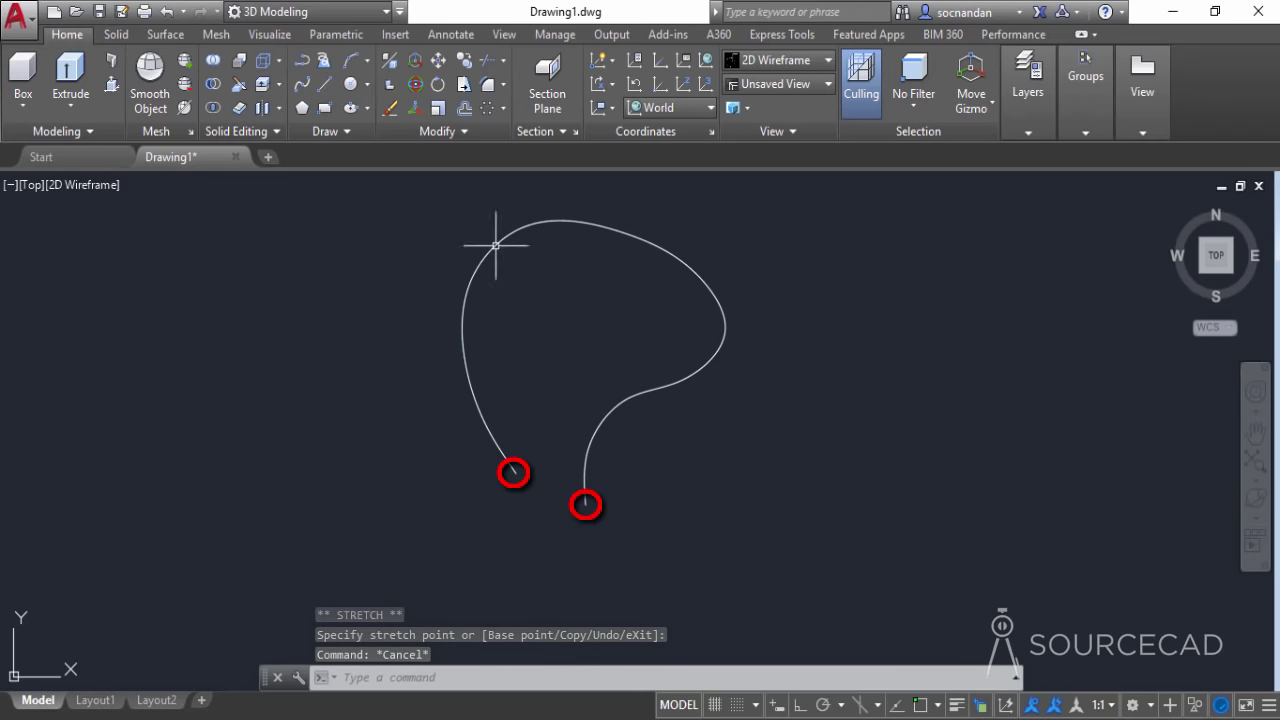
{"action": "left_click", "coordinate": [301, 84]}
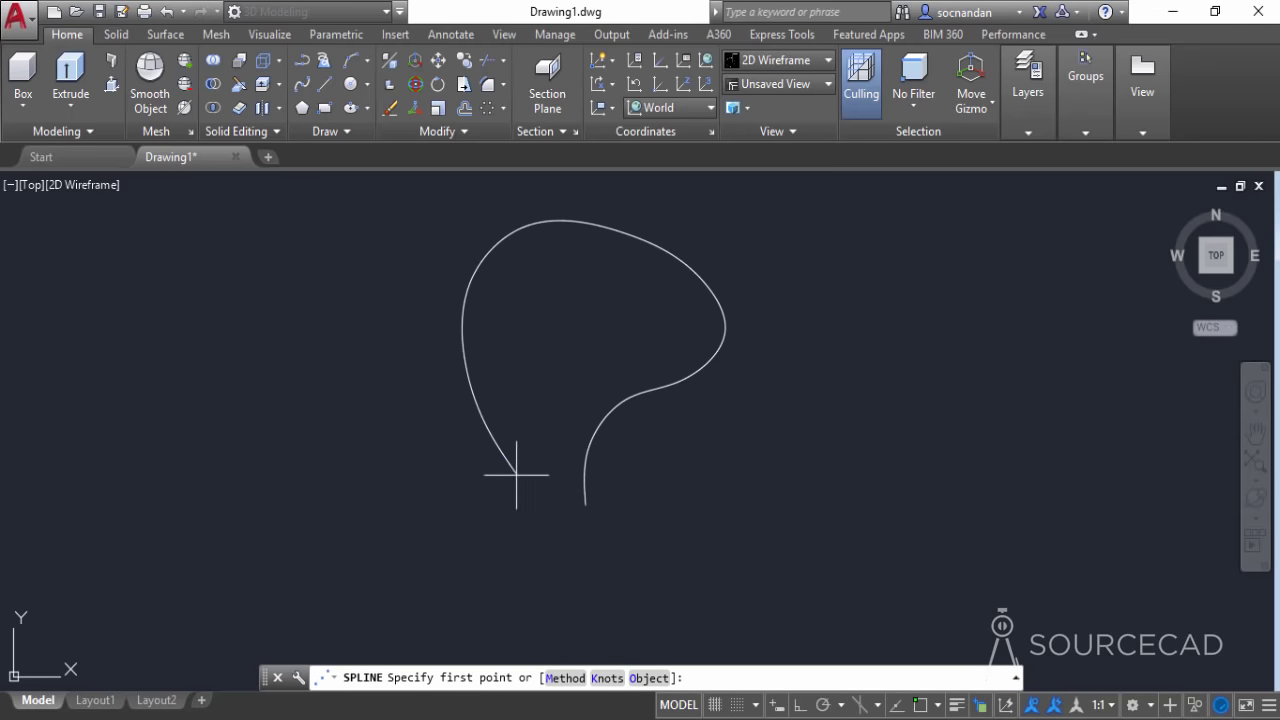
- With Osnap on, draw a short spline bridging the curve's two open ends
{"action": "left_click", "coordinate": [921, 705]}
{"action": "left_click", "coordinate": [515, 474]}
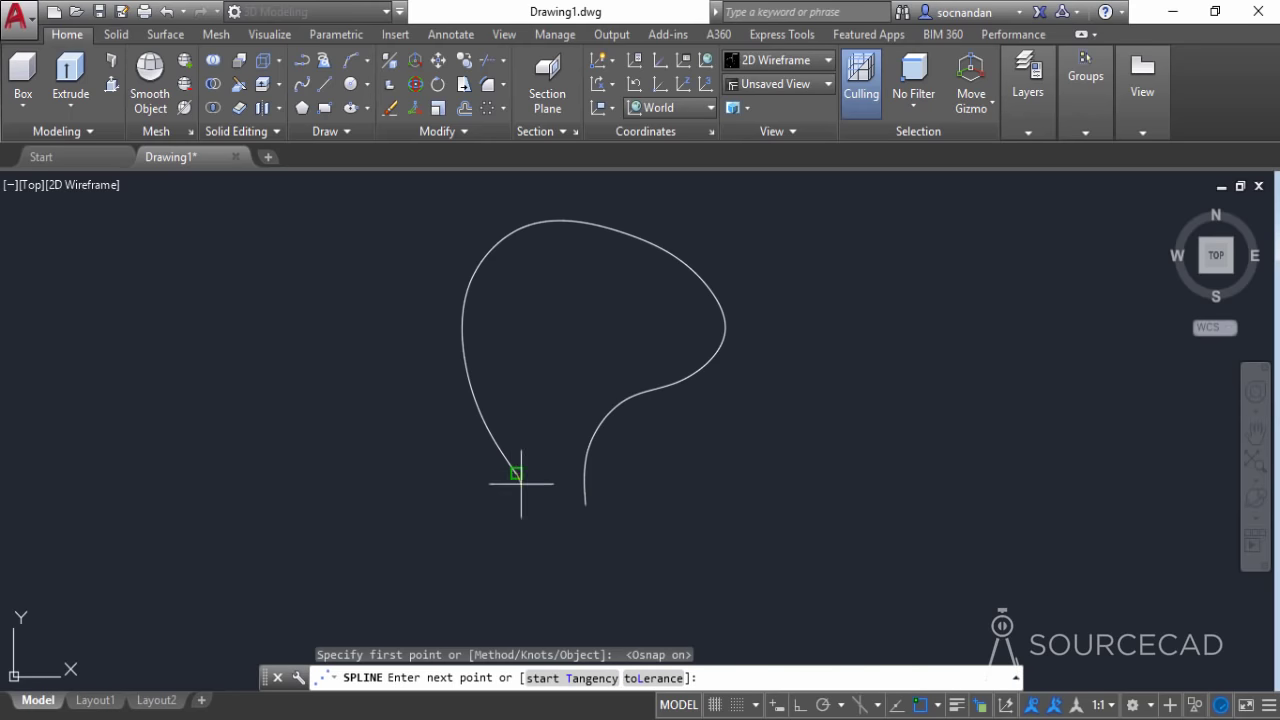
{"action": "left_click", "coordinate": [584, 506]}
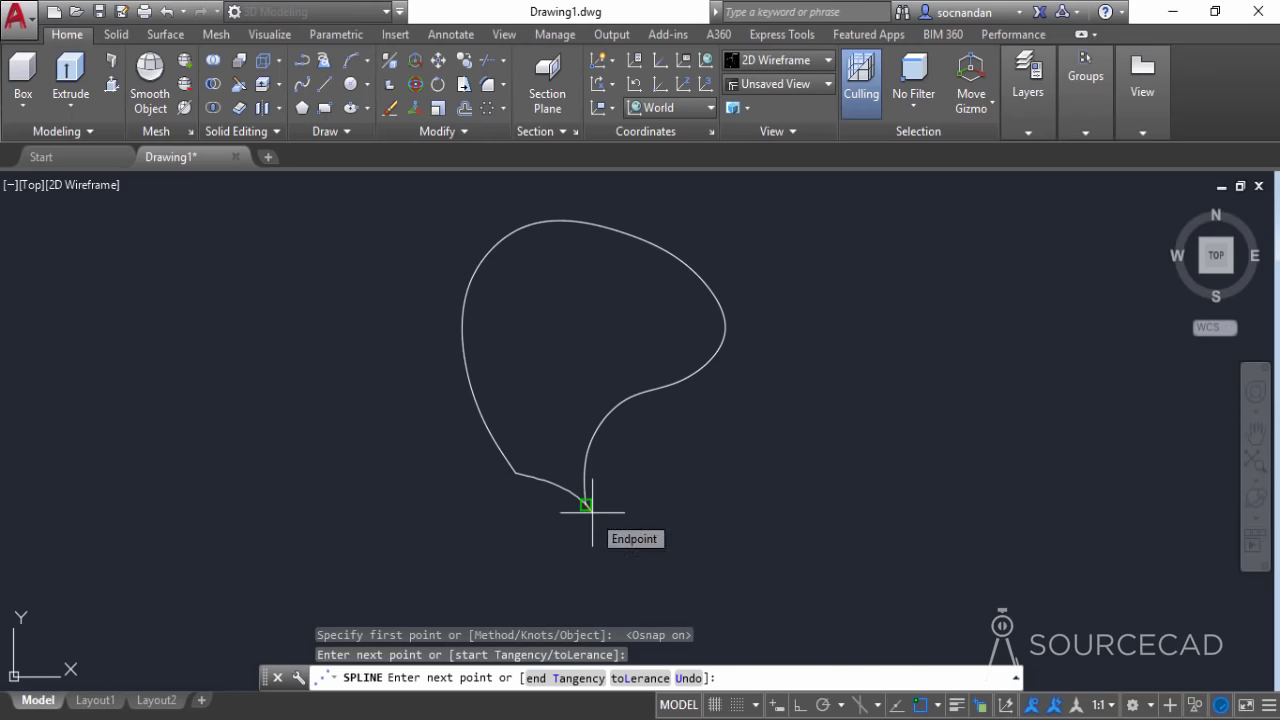
{"action": "key", "text": "Return"}
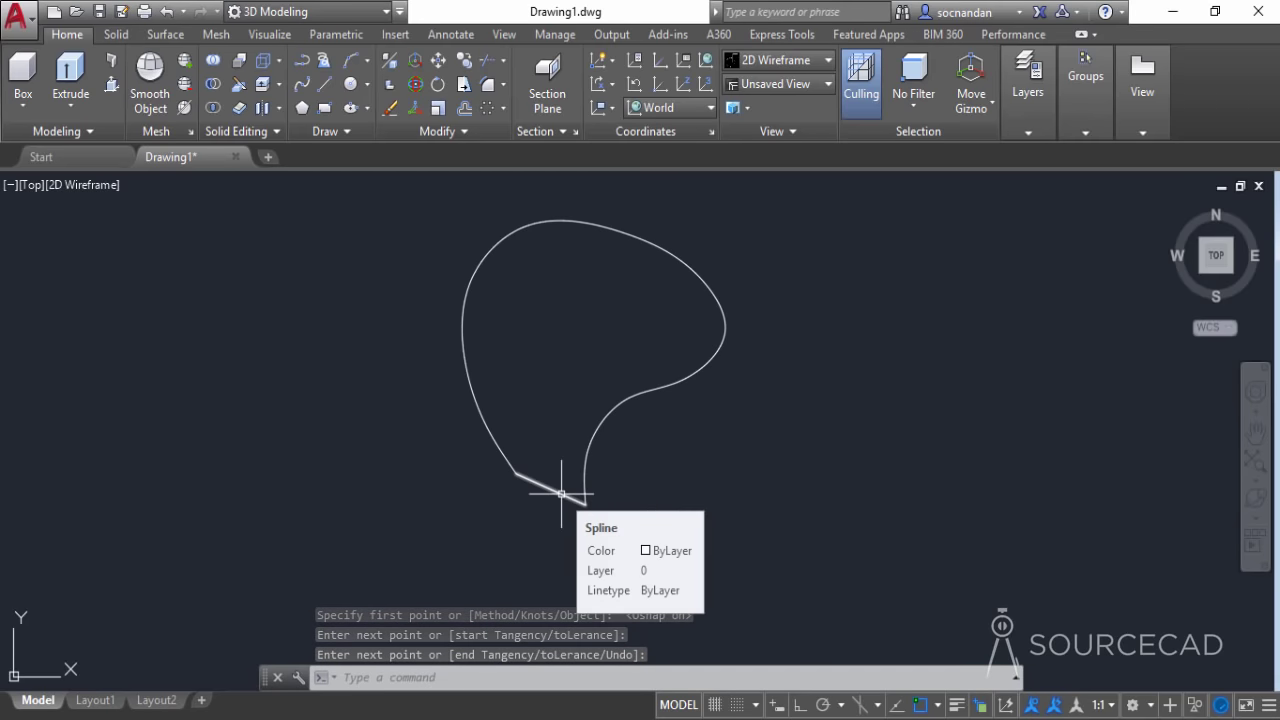
- Crossing-select both curves and JOIN them into one closed spline
{"action": "left_click", "coordinate": [612, 521]}
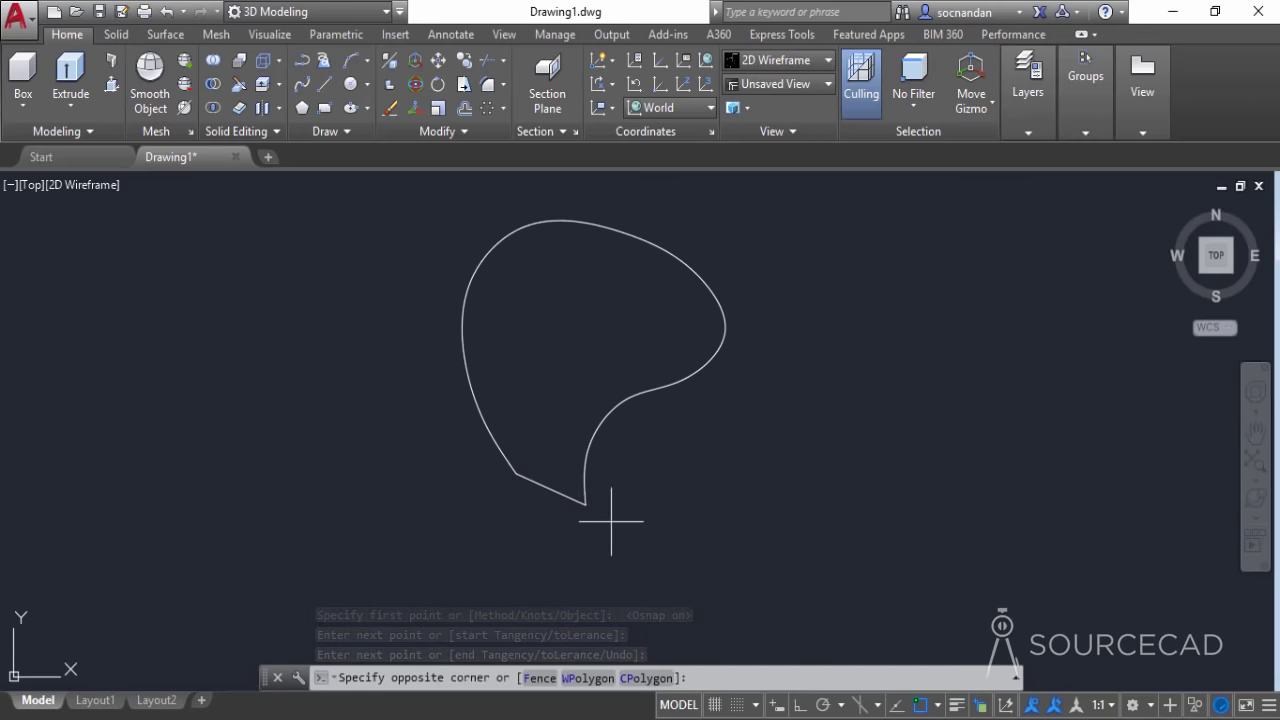
{"action": "left_click", "coordinate": [566, 444]}
{"action": "type", "text": "j"}
{"action": "key", "text": "Return"}
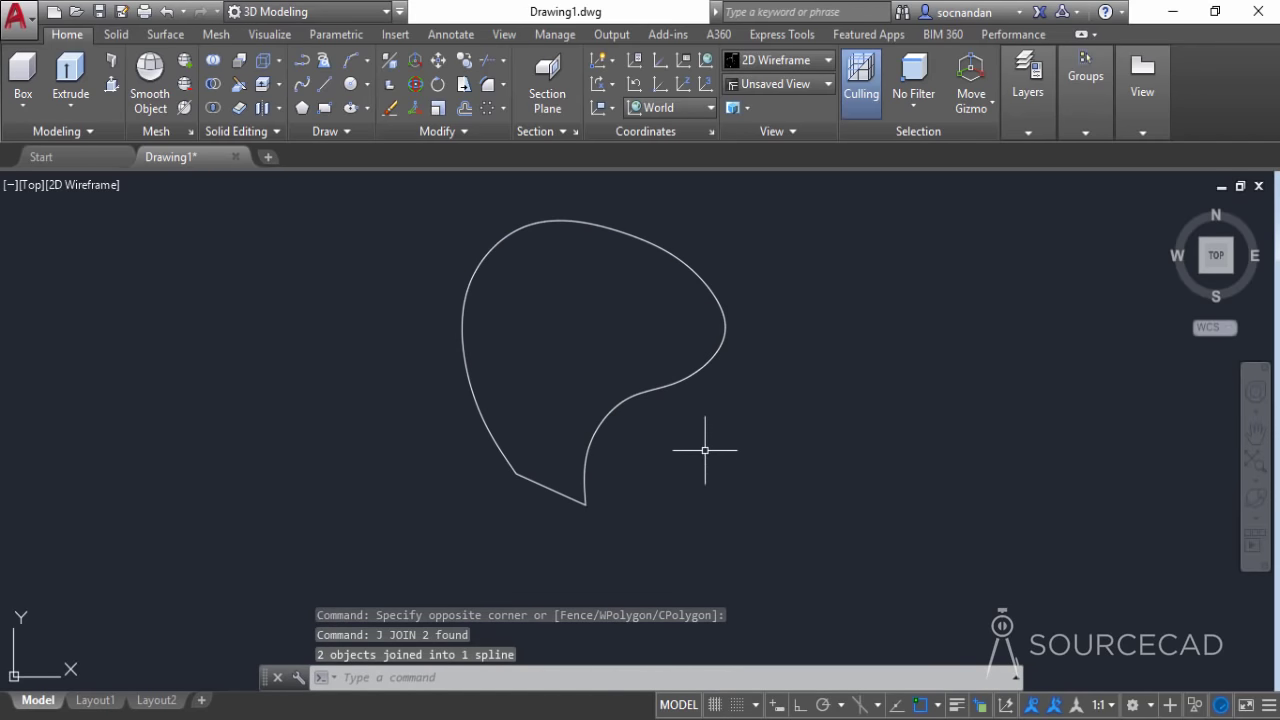
{"action": "middle_click_drag", "start_coordinate": [702, 450], "coordinate": [765, 386]}
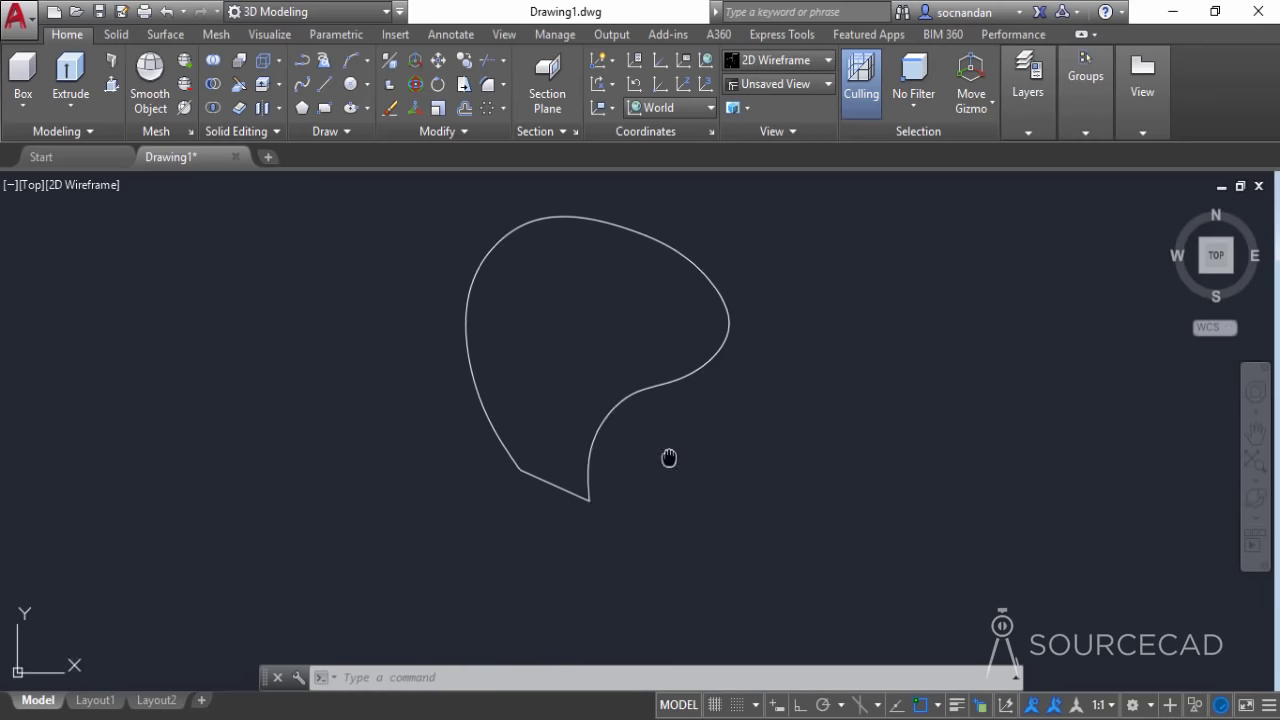
- Draw the hub circle centred just below the blade tip, overlapping the outline's base
{"action": "left_click", "coordinate": [351, 108]}
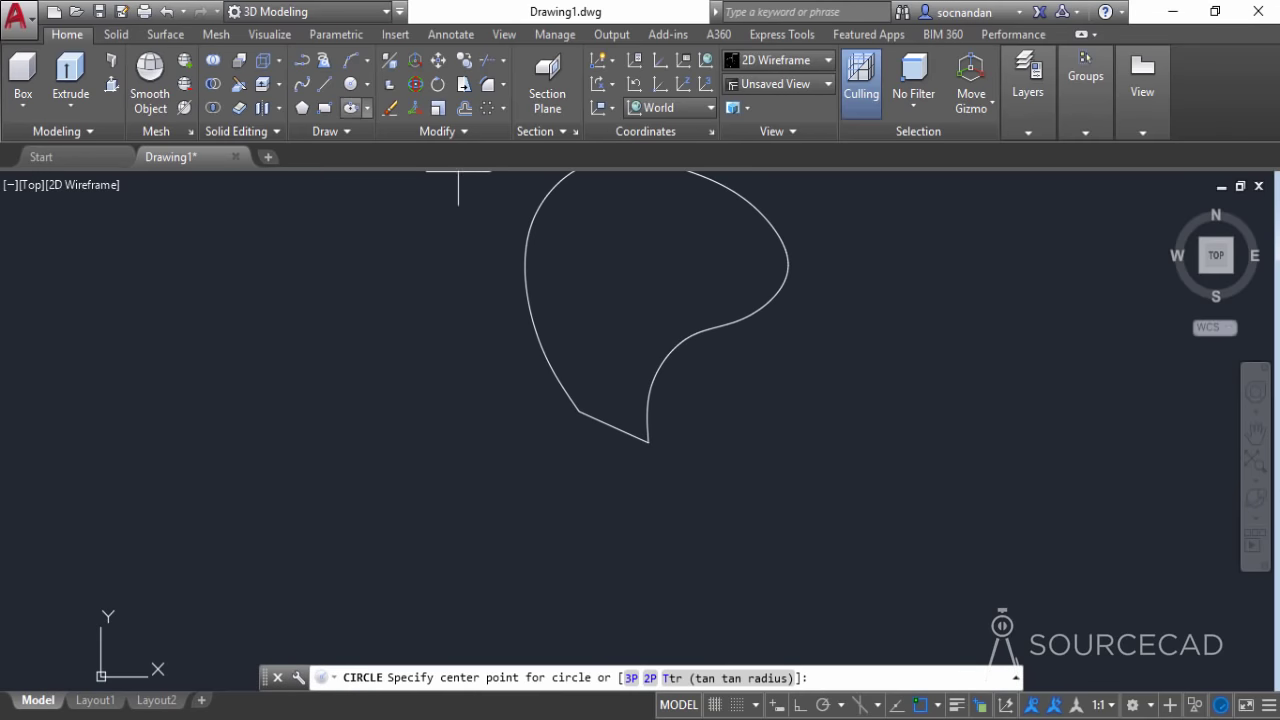
{"action": "left_click", "coordinate": [595, 462]}
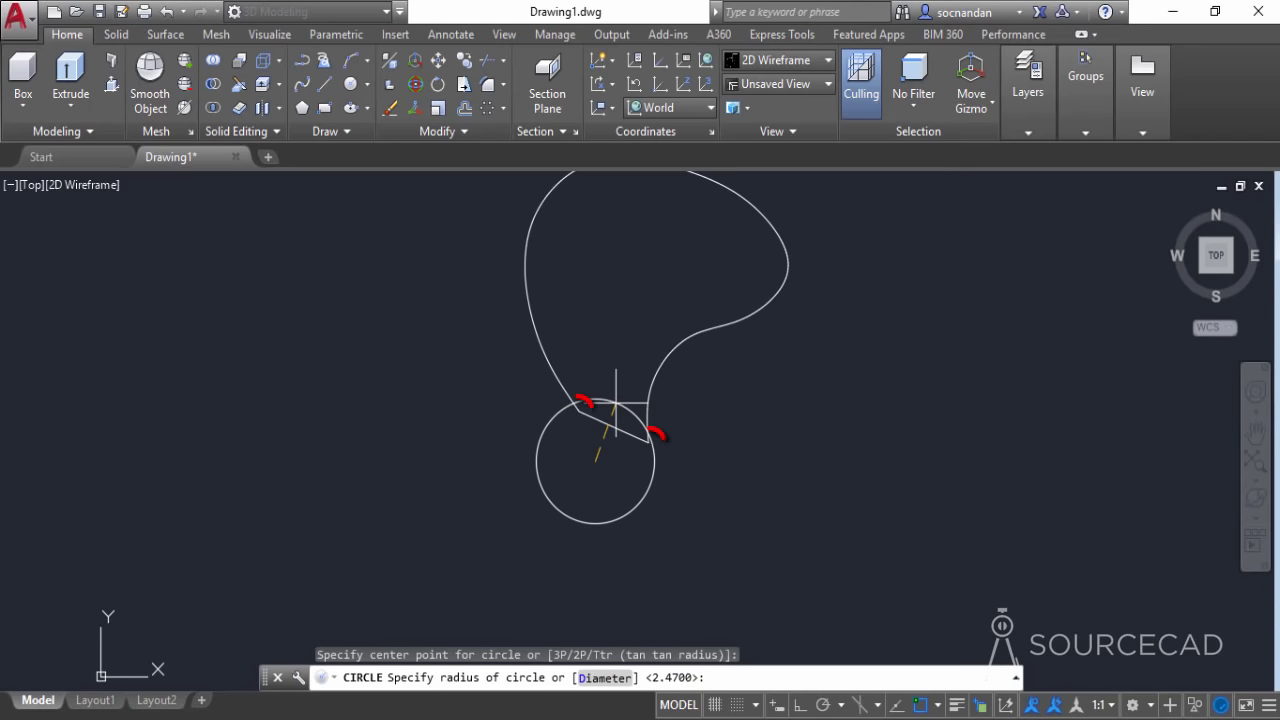
{"action": "left_click", "coordinate": [618, 403]}
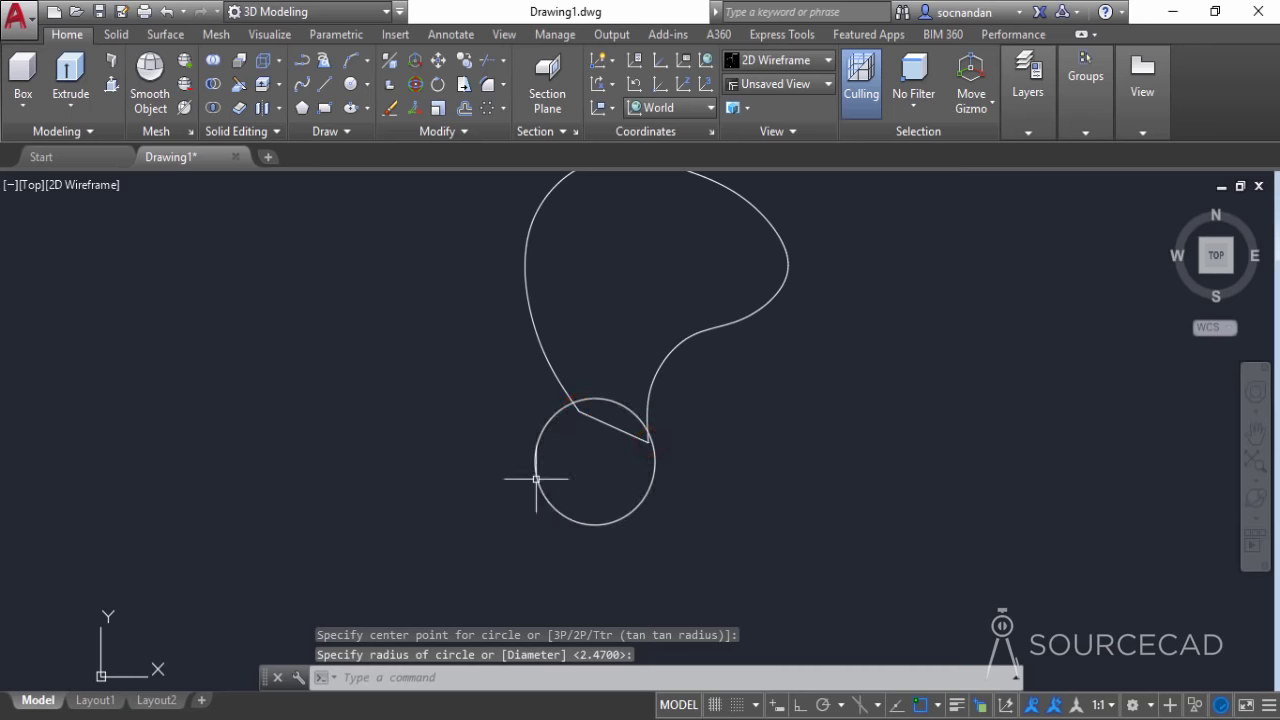
{"action": "left_click", "coordinate": [544, 432]}
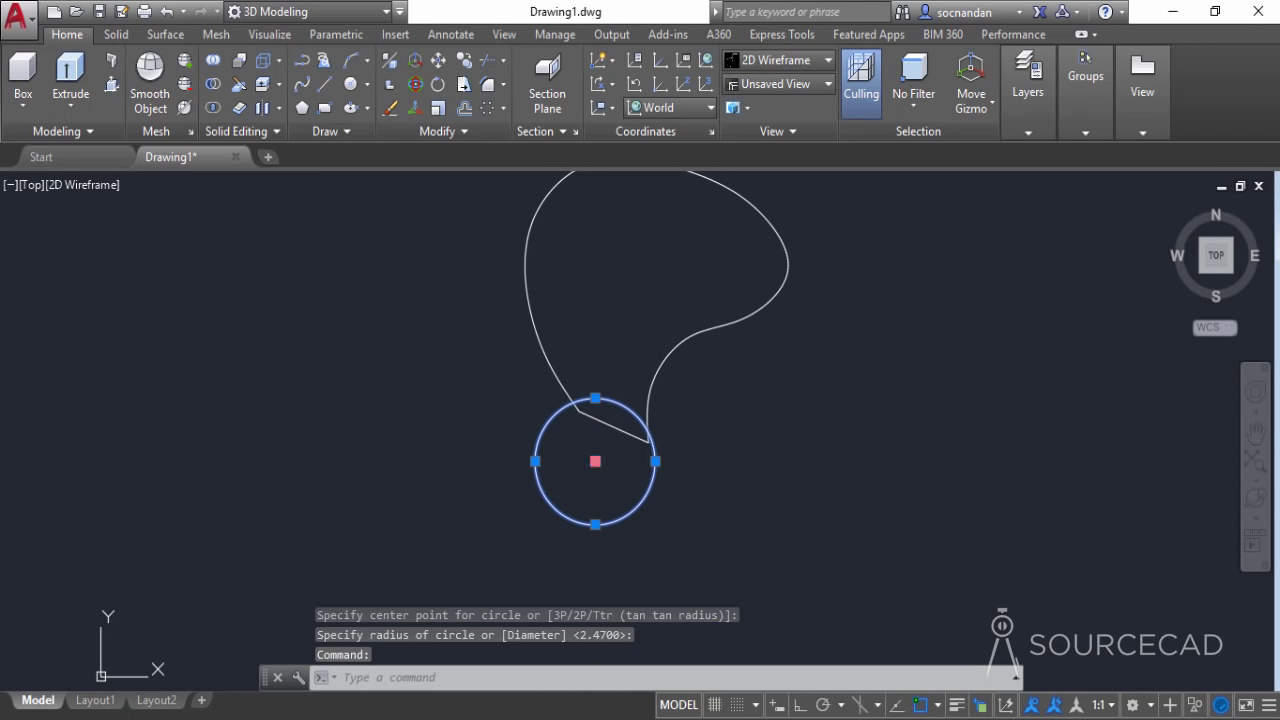
{"action": "left_click", "coordinate": [595, 461]}
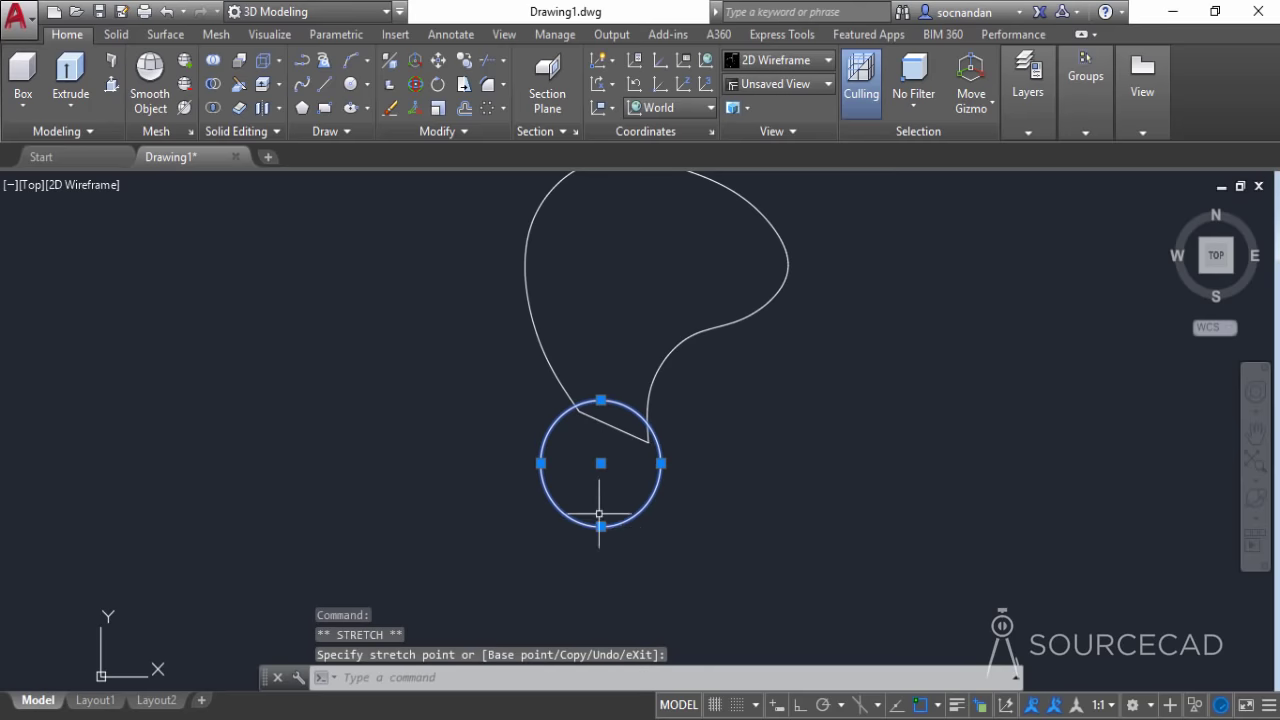
{"action": "key", "text": "Escape"}
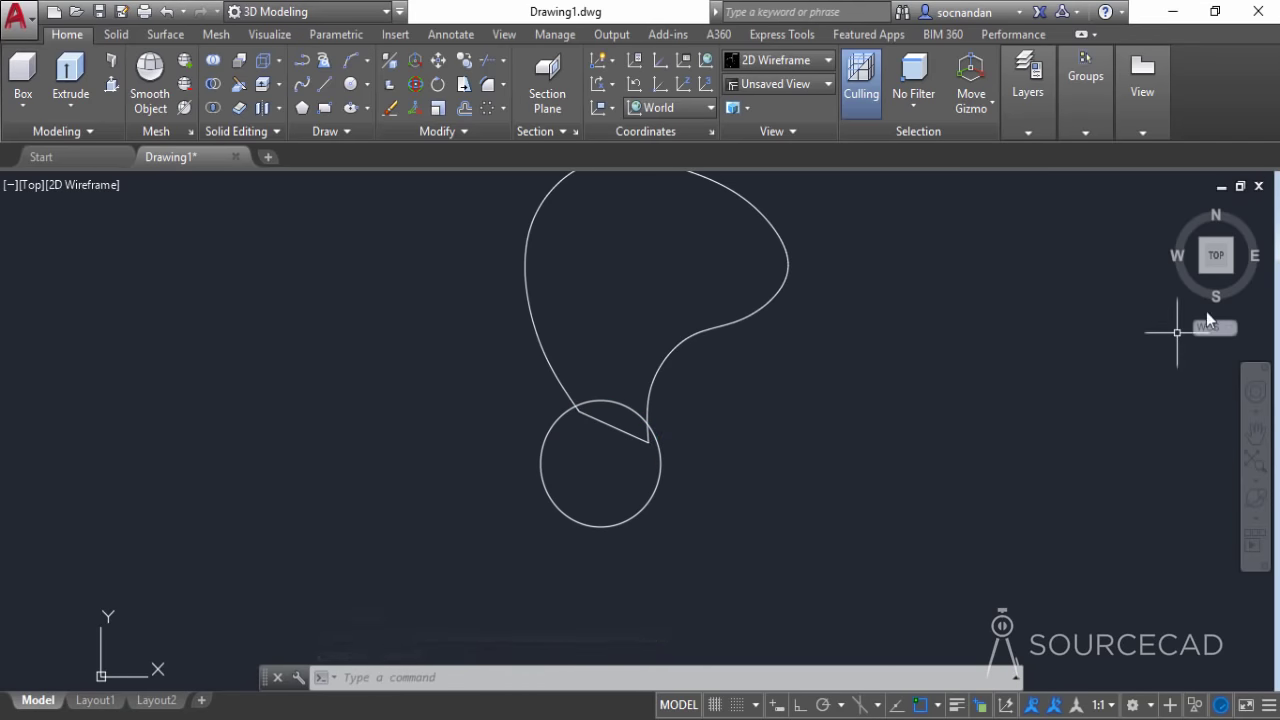
- Switch to the Right view and hide the short line piece on the left
{"action": "left_click", "coordinate": [1243, 256]}
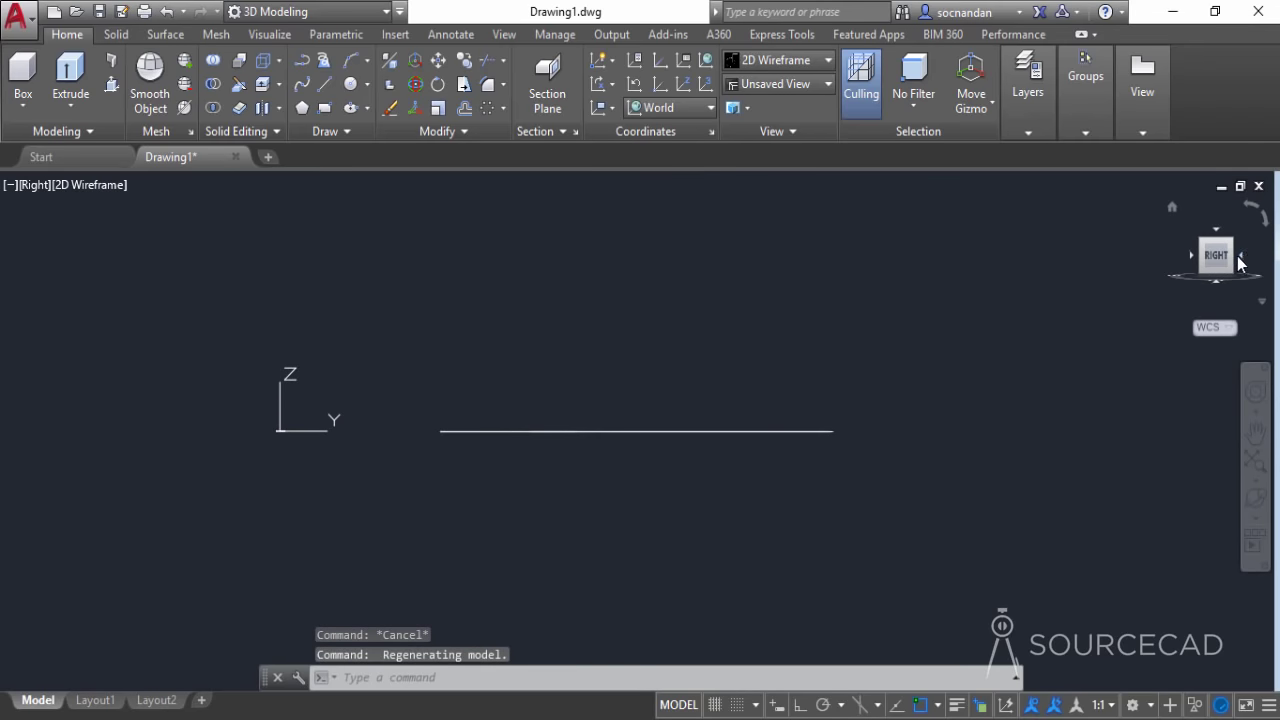
{"action": "left_click", "coordinate": [456, 431]}
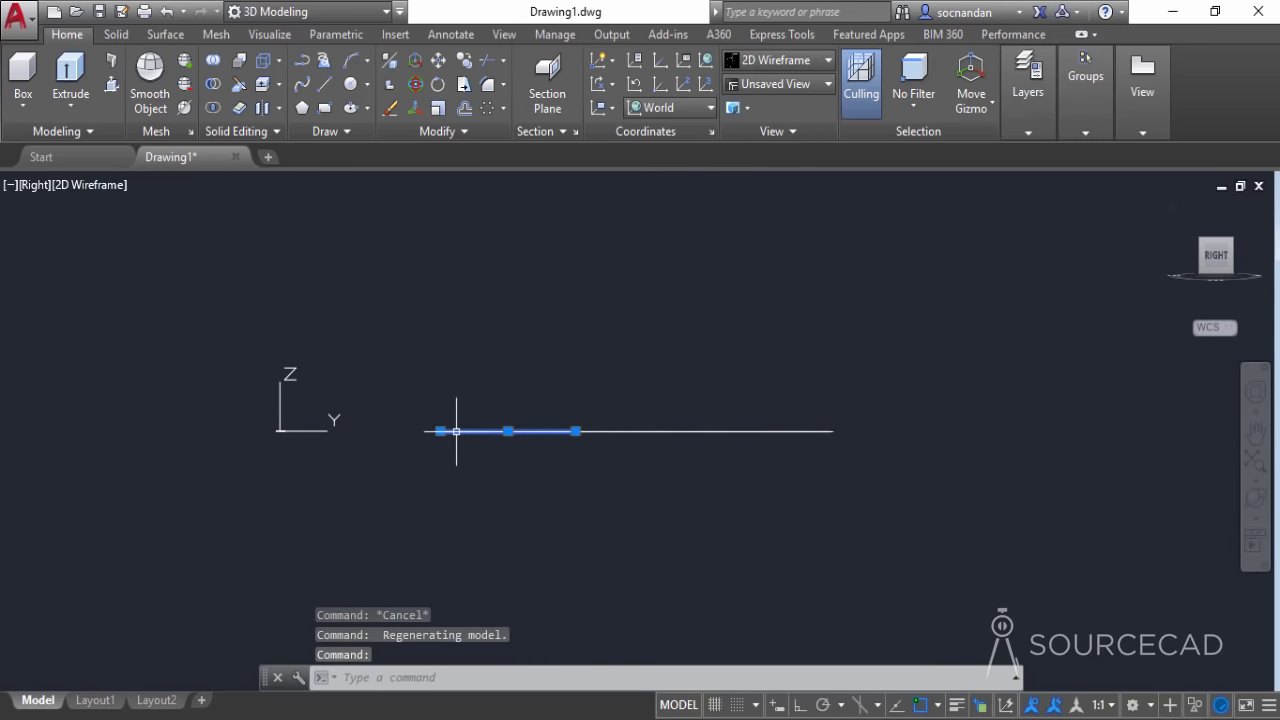
{"action": "right_click", "coordinate": [517, 343]}
{"action": "mouse_move", "coordinate": [643, 334]}
{"action": "left_click", "coordinate": [760, 350]}
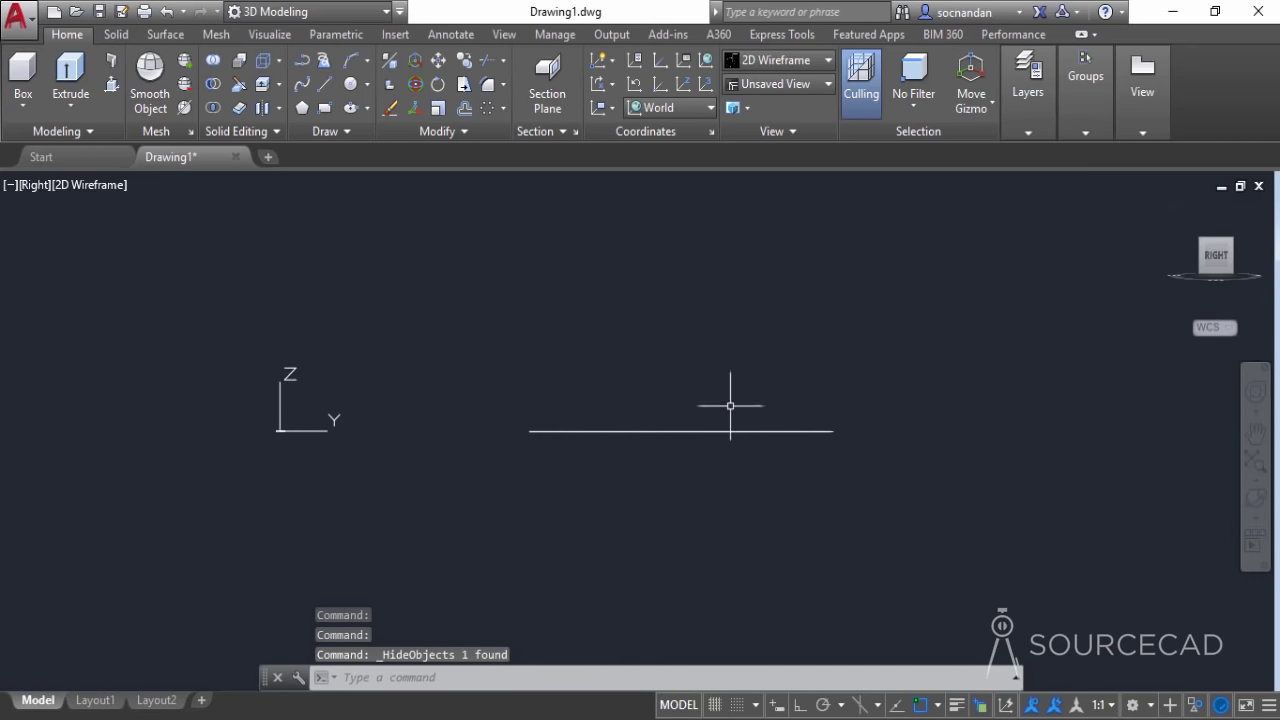
- Align the UCS with the current right-side view
{"action": "middle_click_drag", "start_coordinate": [683, 483], "coordinate": [686, 385]}
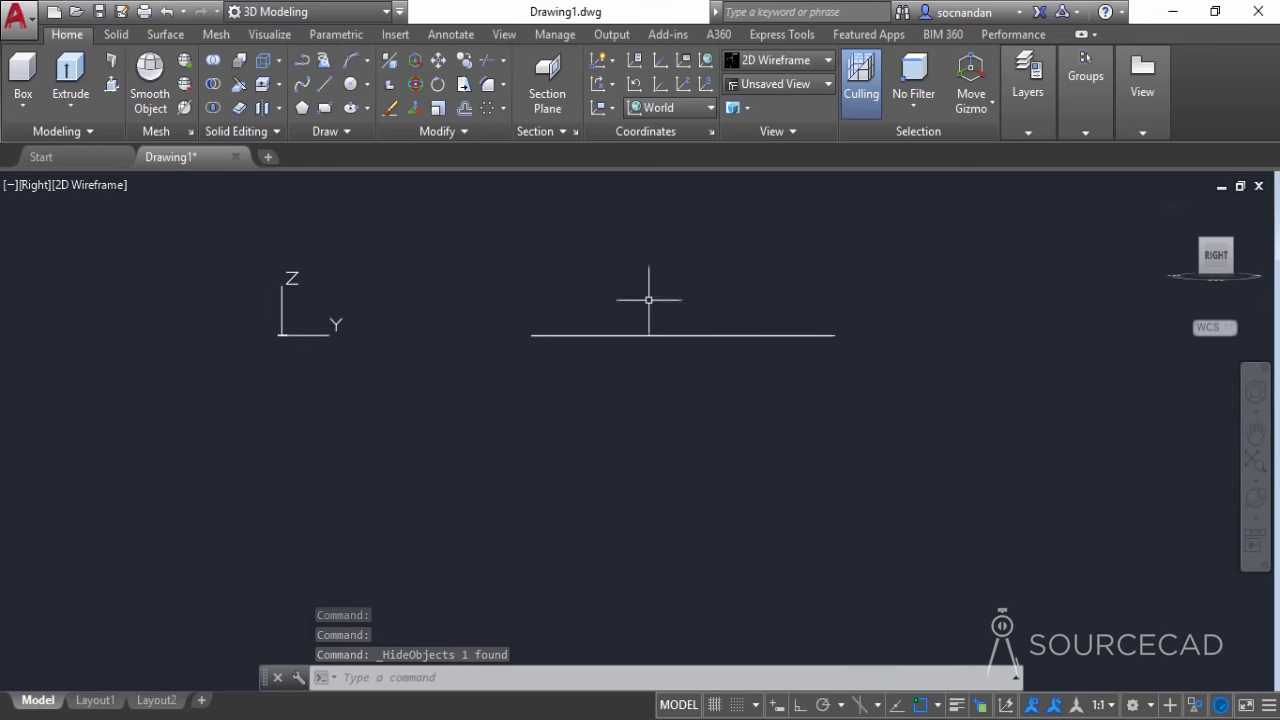
{"action": "left_click", "coordinate": [605, 109]}
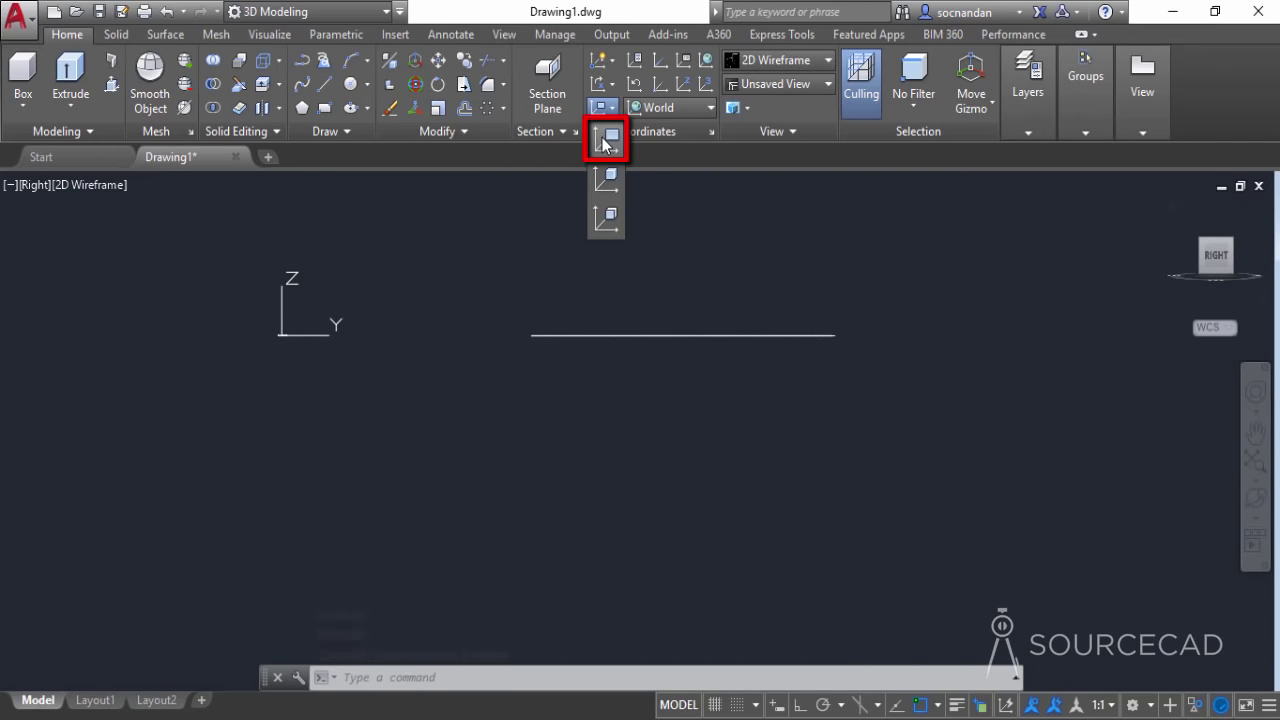
{"action": "left_click", "coordinate": [605, 142]}
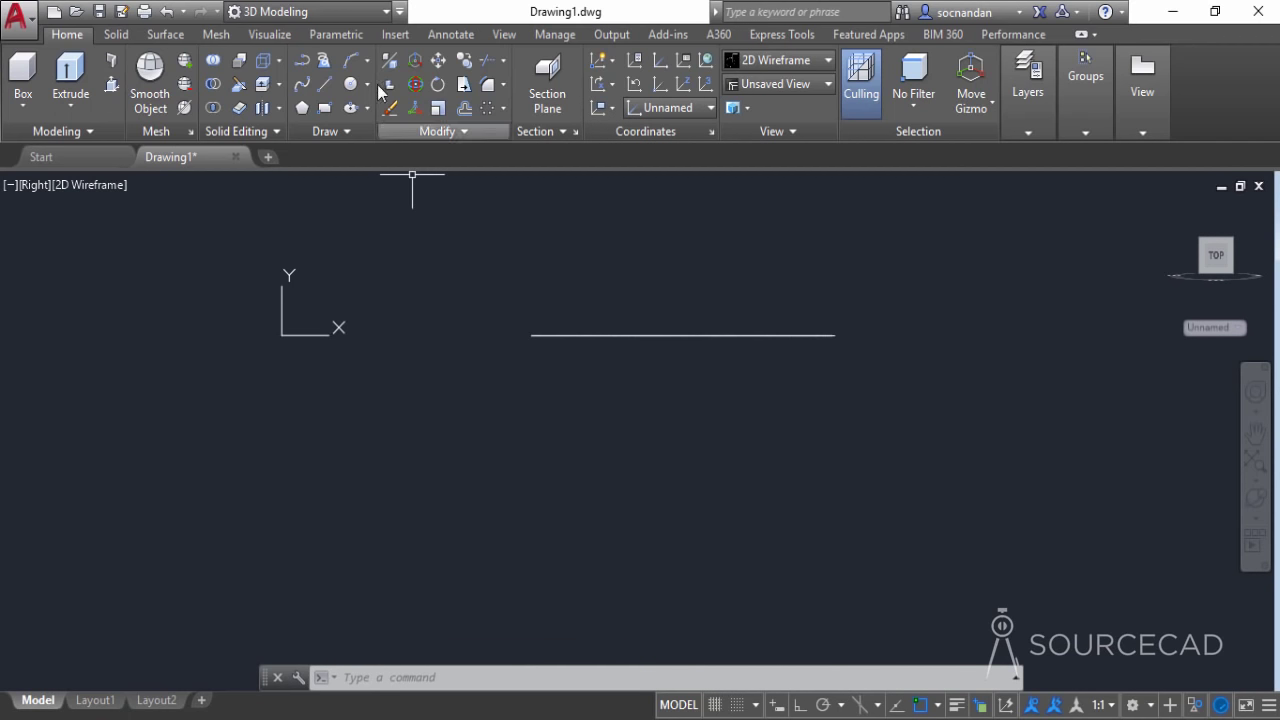
- With Osnap off, draw a three-point arc from lower left to past the line's right end
{"action": "left_click", "coordinate": [352, 62]}
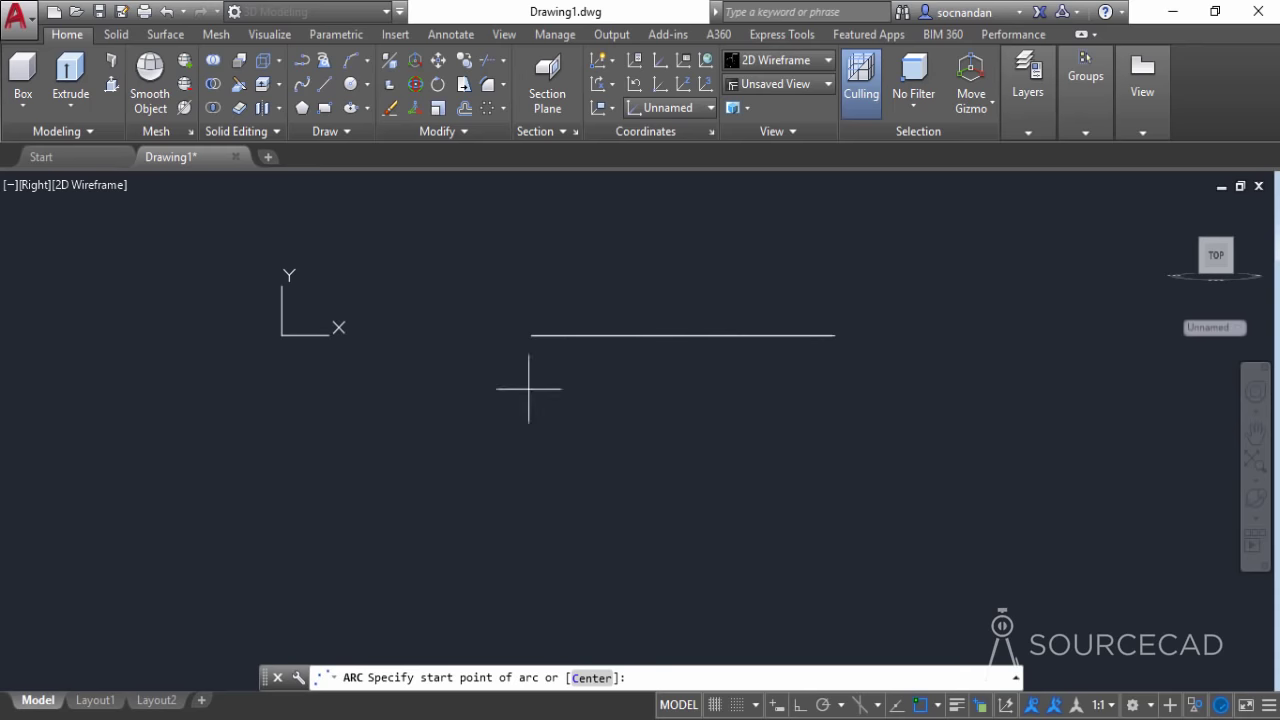
{"action": "left_click", "coordinate": [921, 706]}
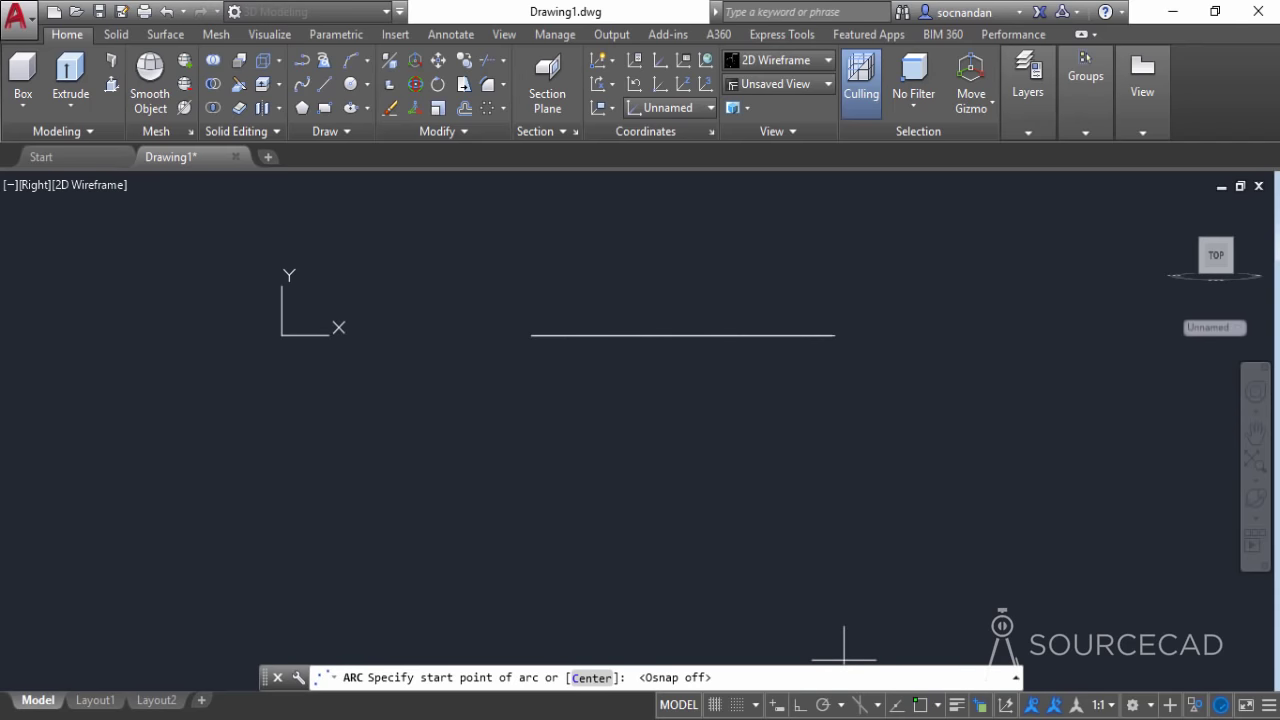
{"action": "left_click", "coordinate": [505, 459]}
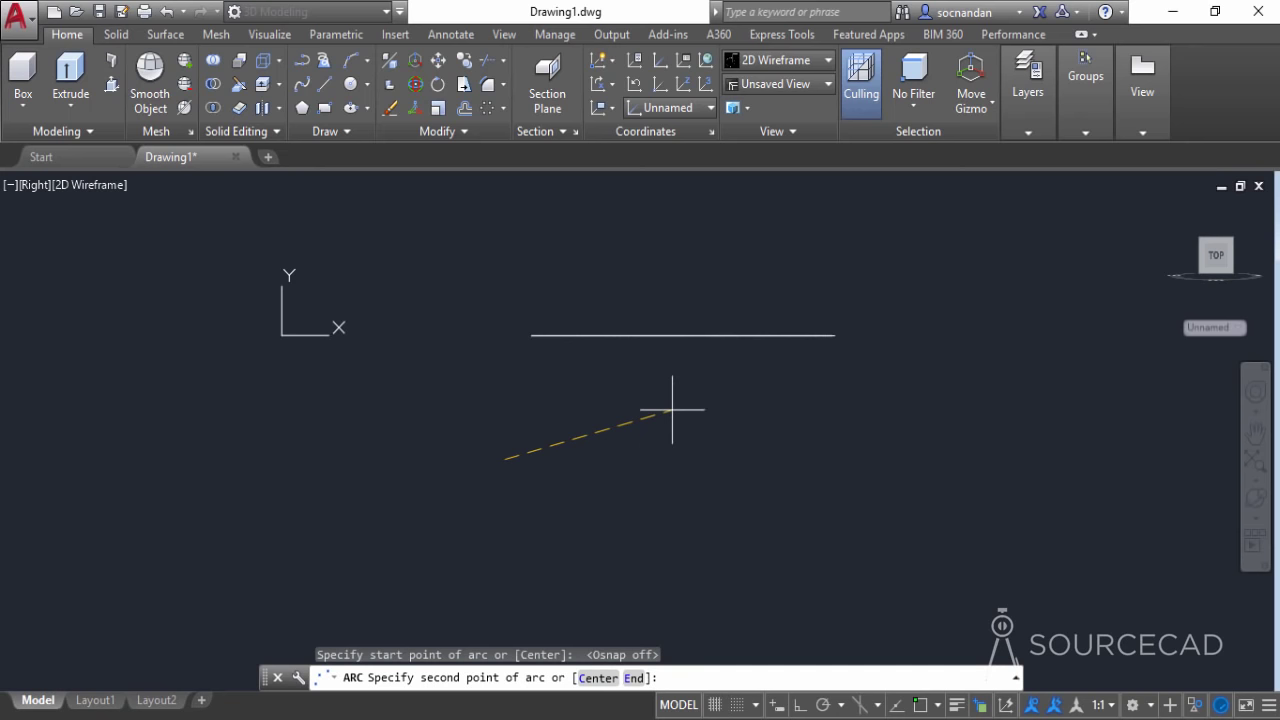
{"action": "left_click", "coordinate": [630, 417]}
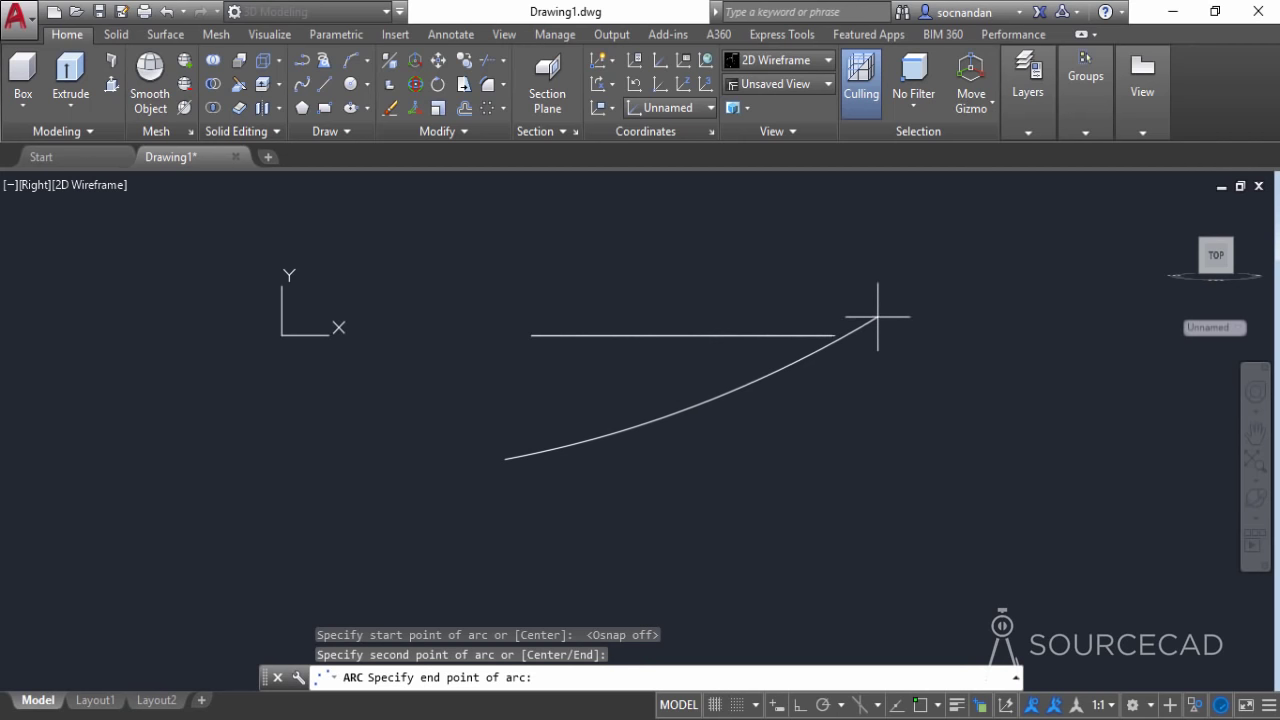
{"action": "left_click", "coordinate": [892, 306]}
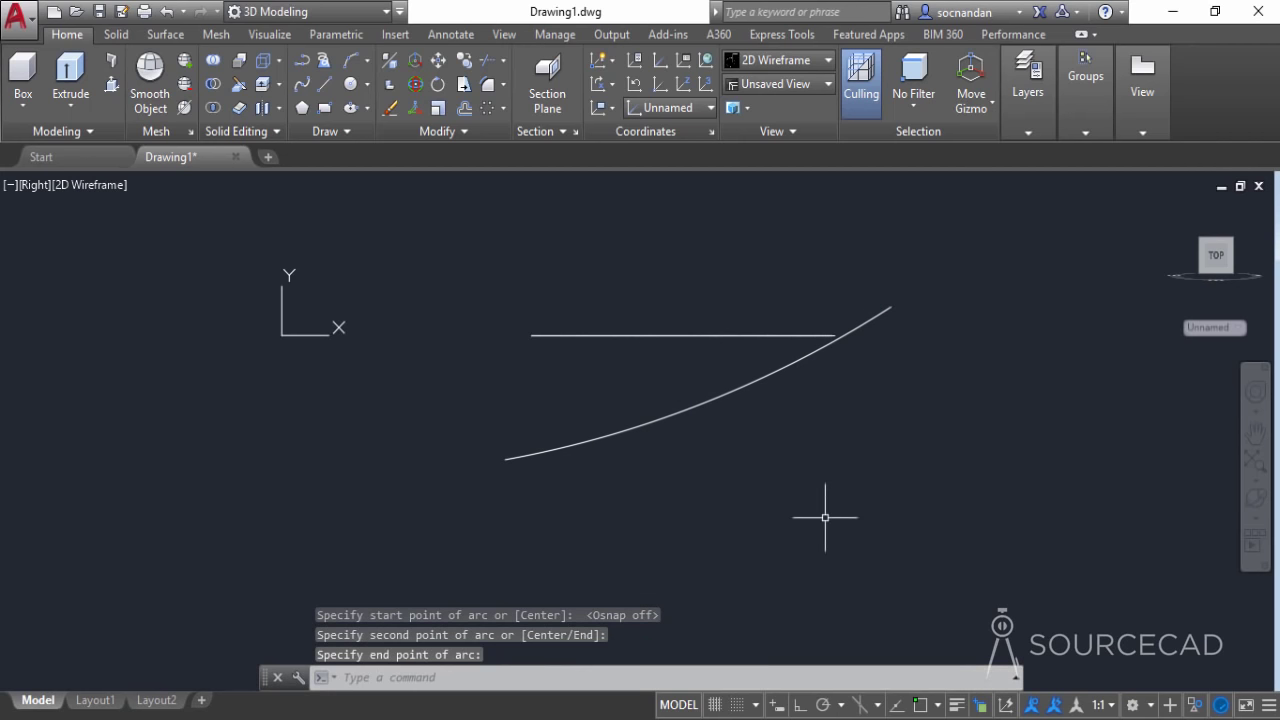
- Adjust the arc's start and middle grips, stretching its left end slightly outward
{"action": "left_click", "coordinate": [506, 459]}
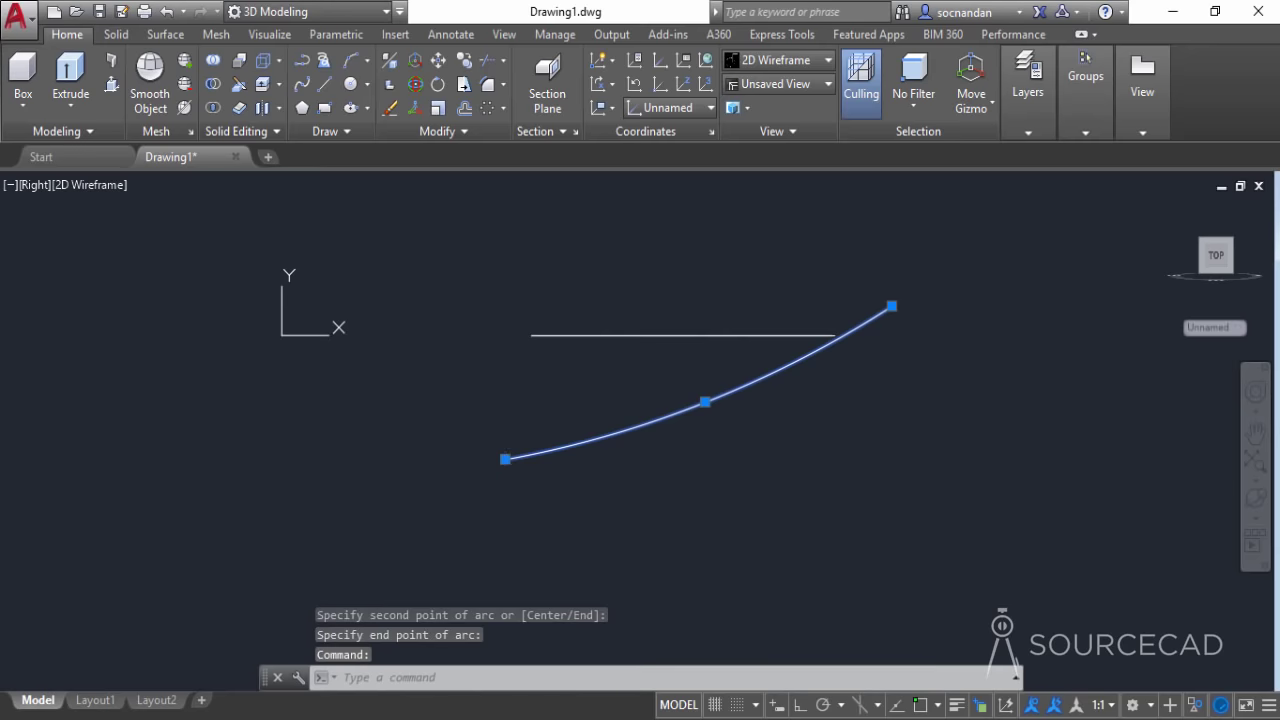
{"action": "left_click", "coordinate": [506, 459]}
{"action": "left_click", "coordinate": [454, 445]}
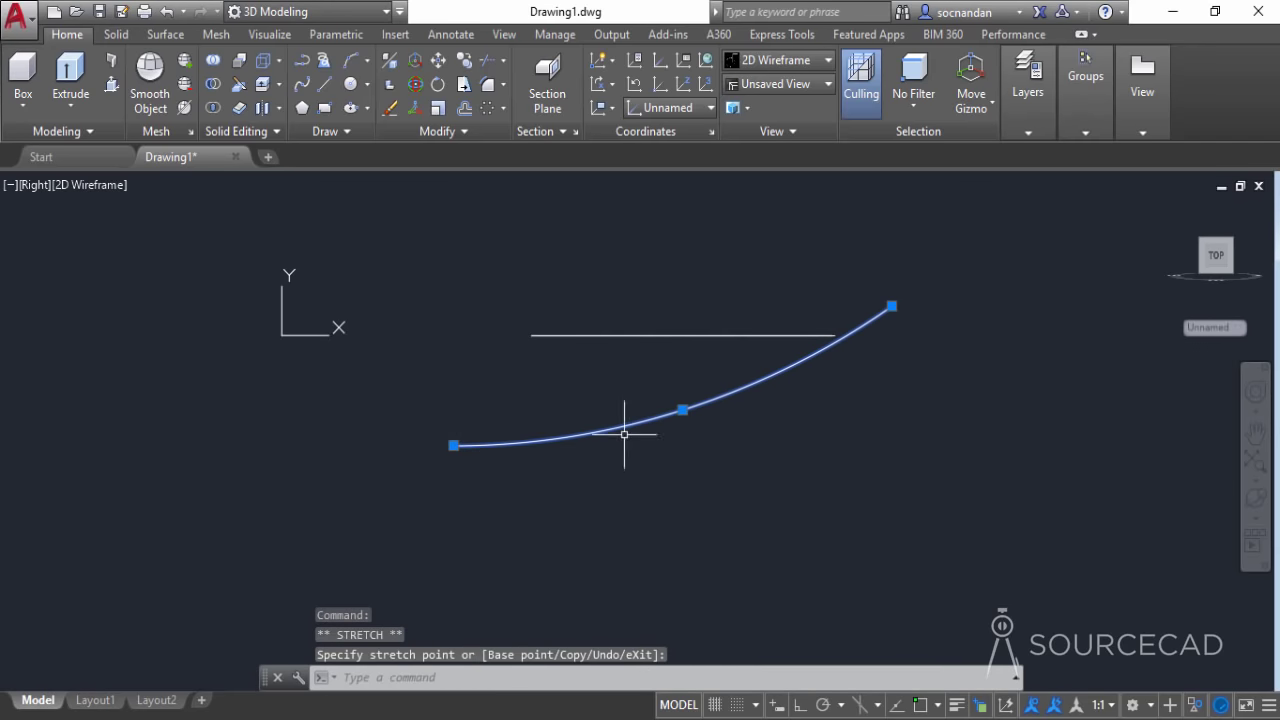
{"action": "left_click", "coordinate": [682, 409]}
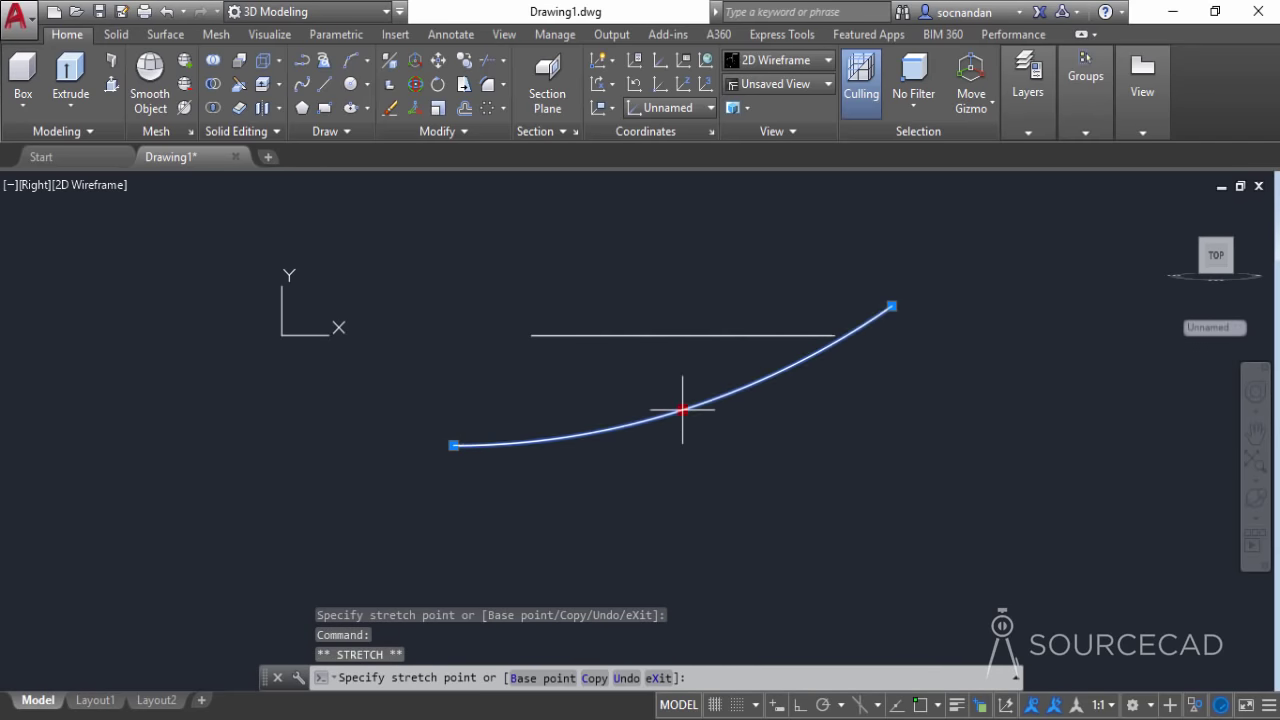
{"action": "left_click", "coordinate": [682, 409]}
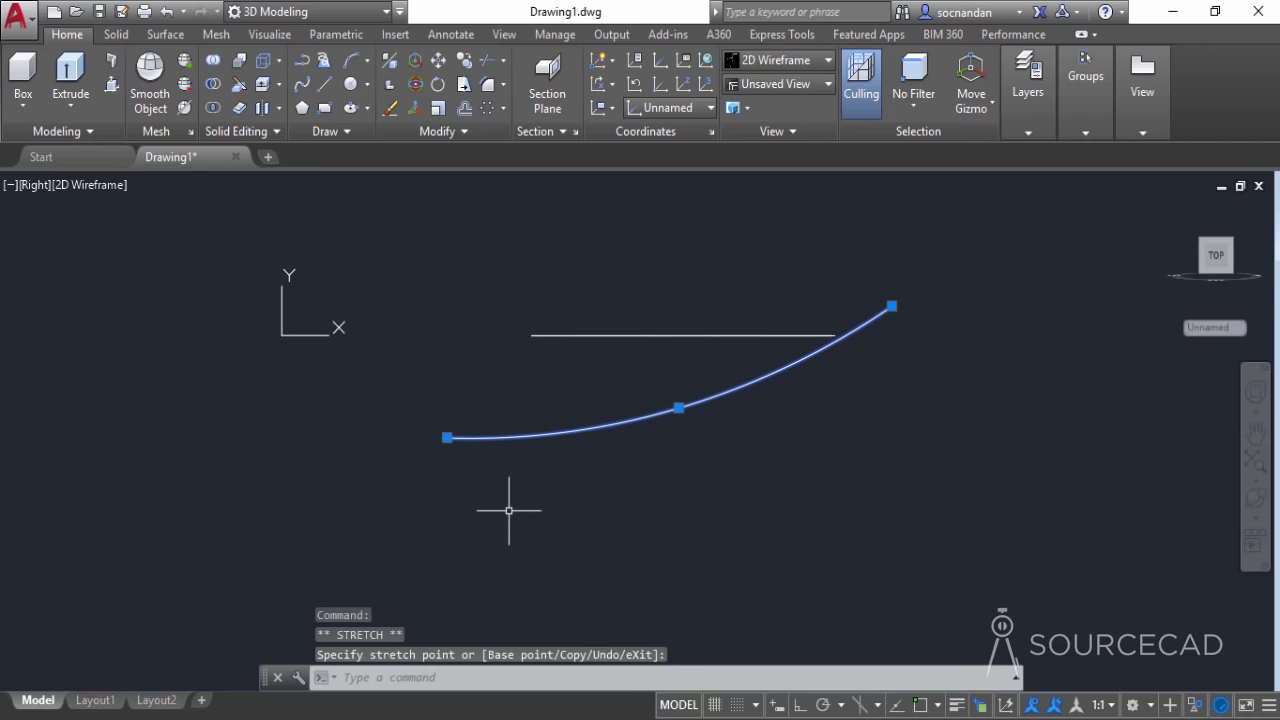
{"action": "key", "text": "Escape"}
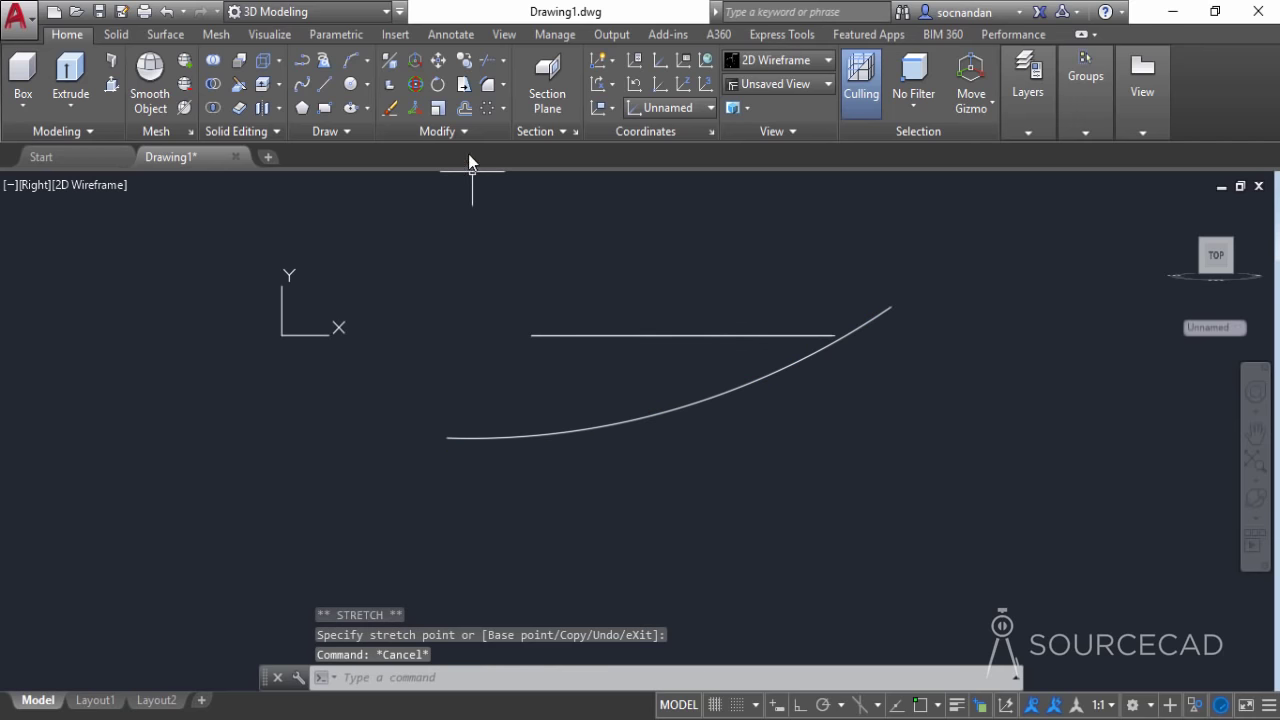
- Offset the arc with the Through option to a point just beside it
{"action": "left_click", "coordinate": [463, 108]}
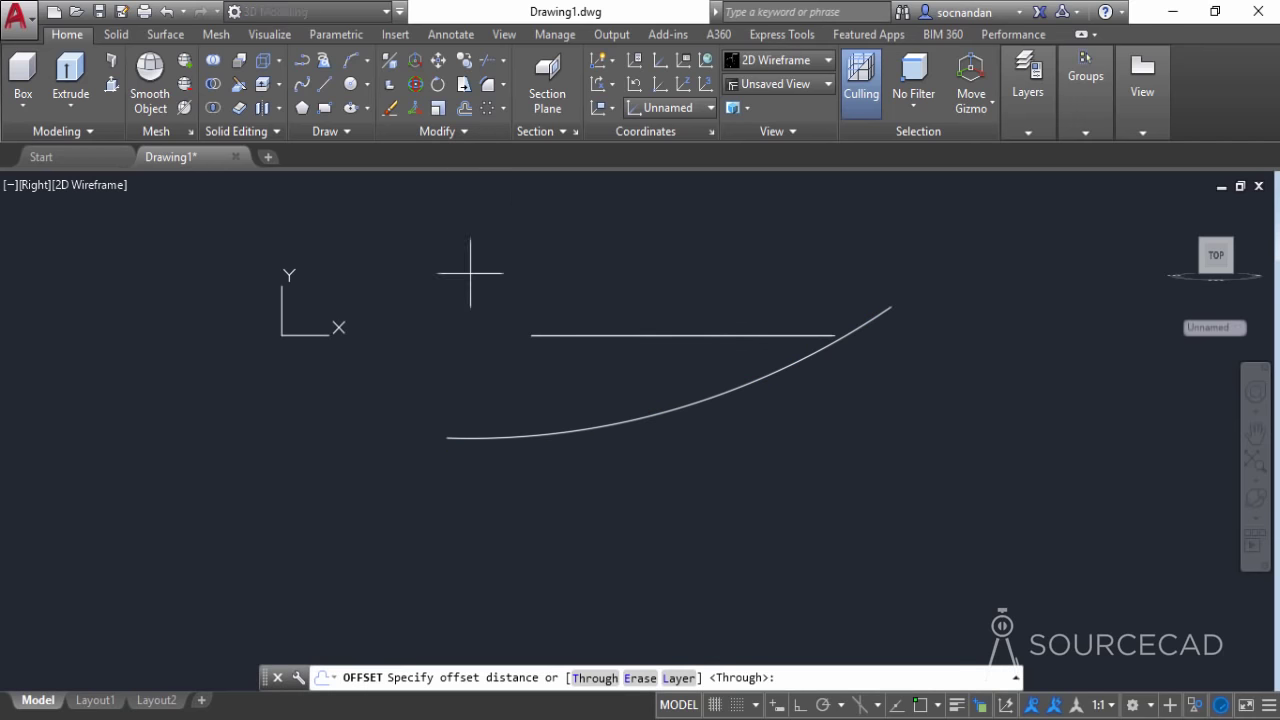
{"action": "left_click", "coordinate": [594, 678]}
{"action": "left_click", "coordinate": [585, 422]}
{"action": "scroll", "coordinate": [573, 447], "scroll_direction": "up", "scroll_amount": 5}
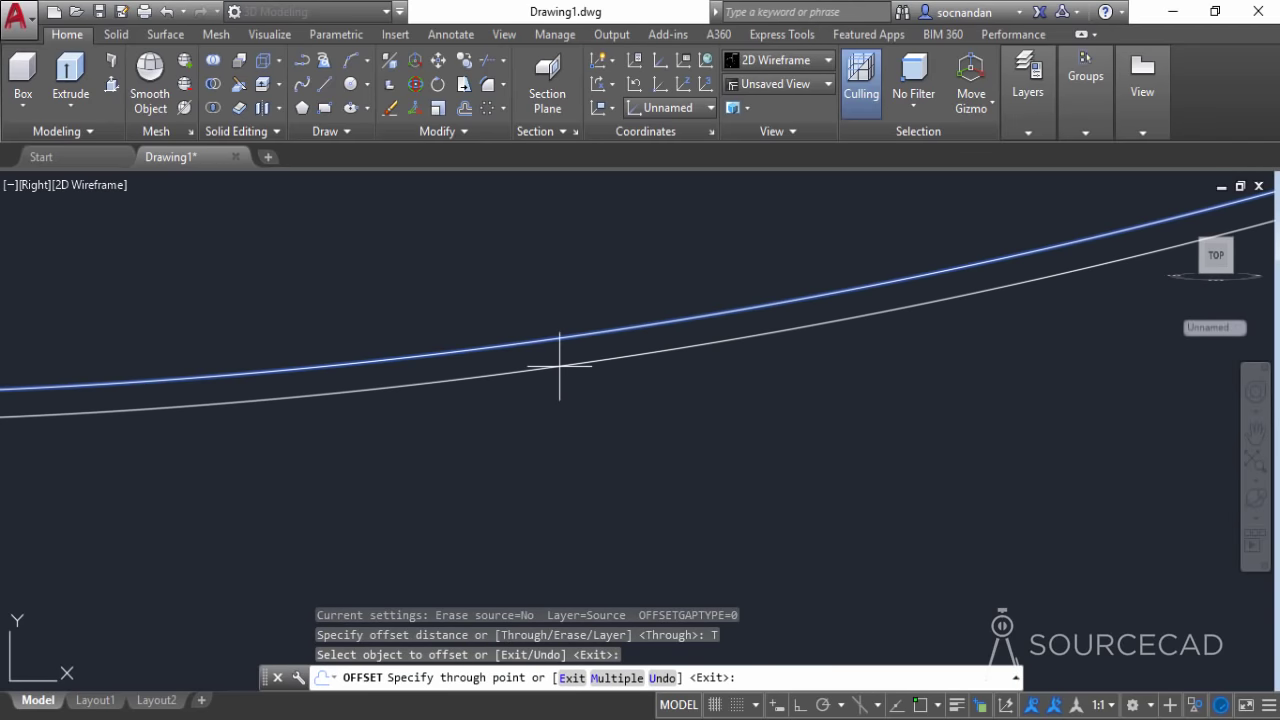
{"action": "left_click", "coordinate": [558, 362]}
{"action": "scroll", "coordinate": [560, 390], "scroll_direction": "down", "scroll_amount": 5}
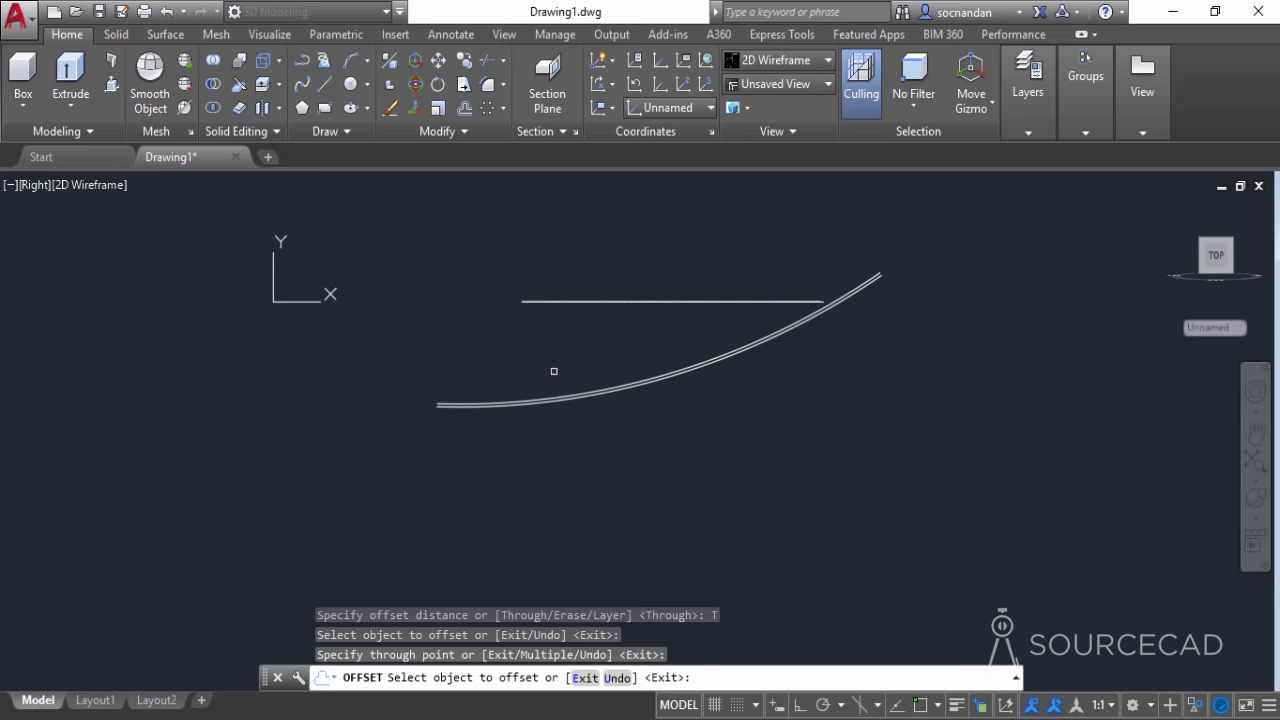
{"action": "right_click", "coordinate": [550, 362]}
{"action": "left_click", "coordinate": [582, 371]}
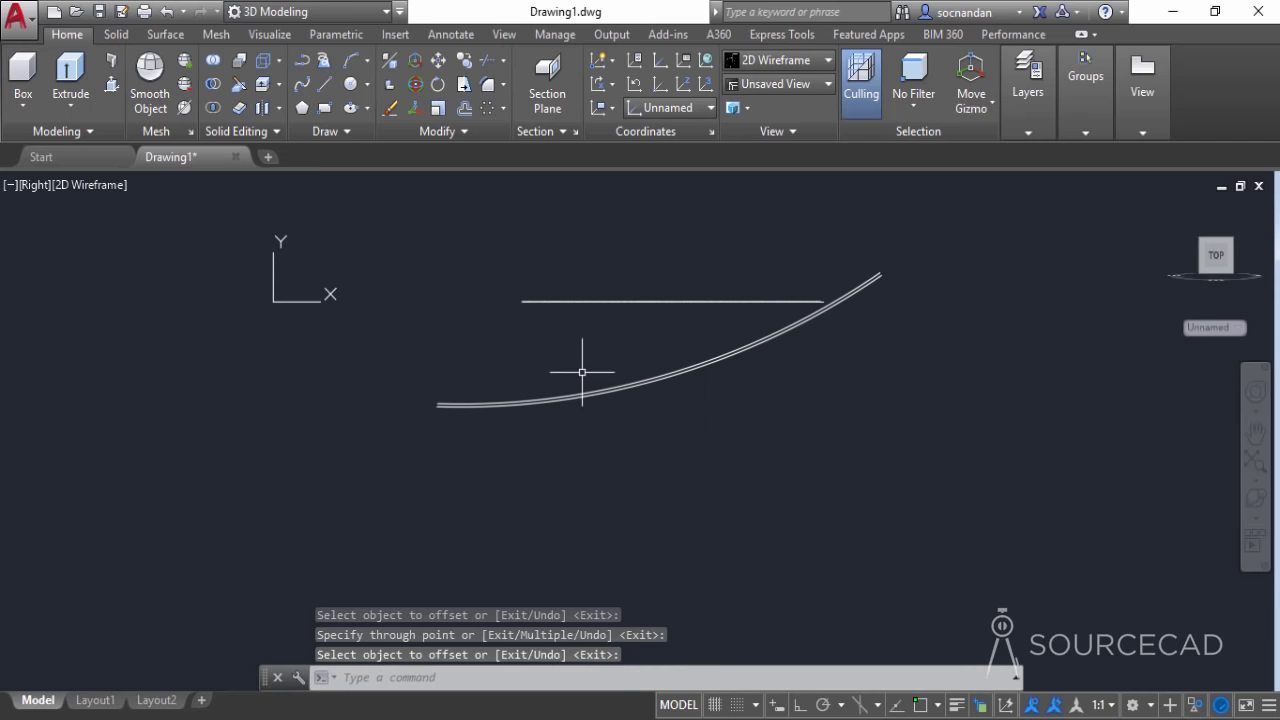
{"action": "left_click", "coordinate": [303, 86]}
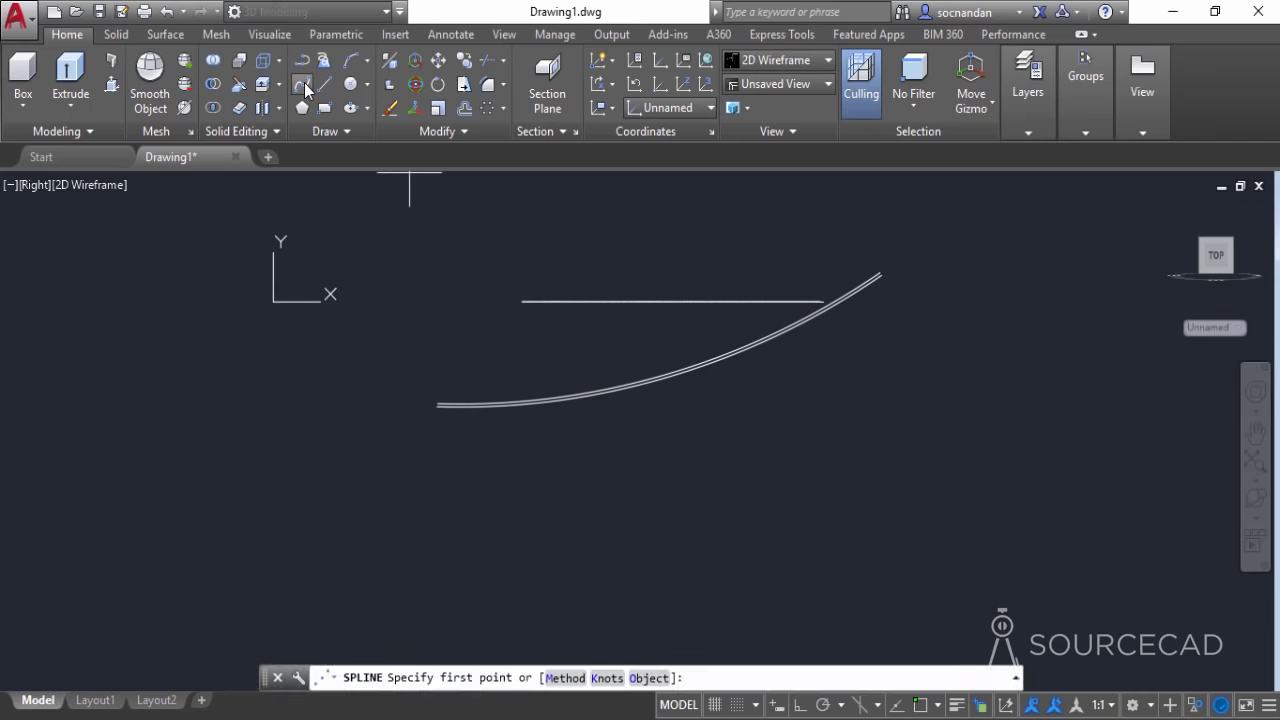
- Draw short lines capping the left and right ends of the two parallel arcs
{"action": "left_click", "coordinate": [325, 84]}
{"action": "scroll", "coordinate": [420, 405], "scroll_direction": "up", "scroll_amount": 4}
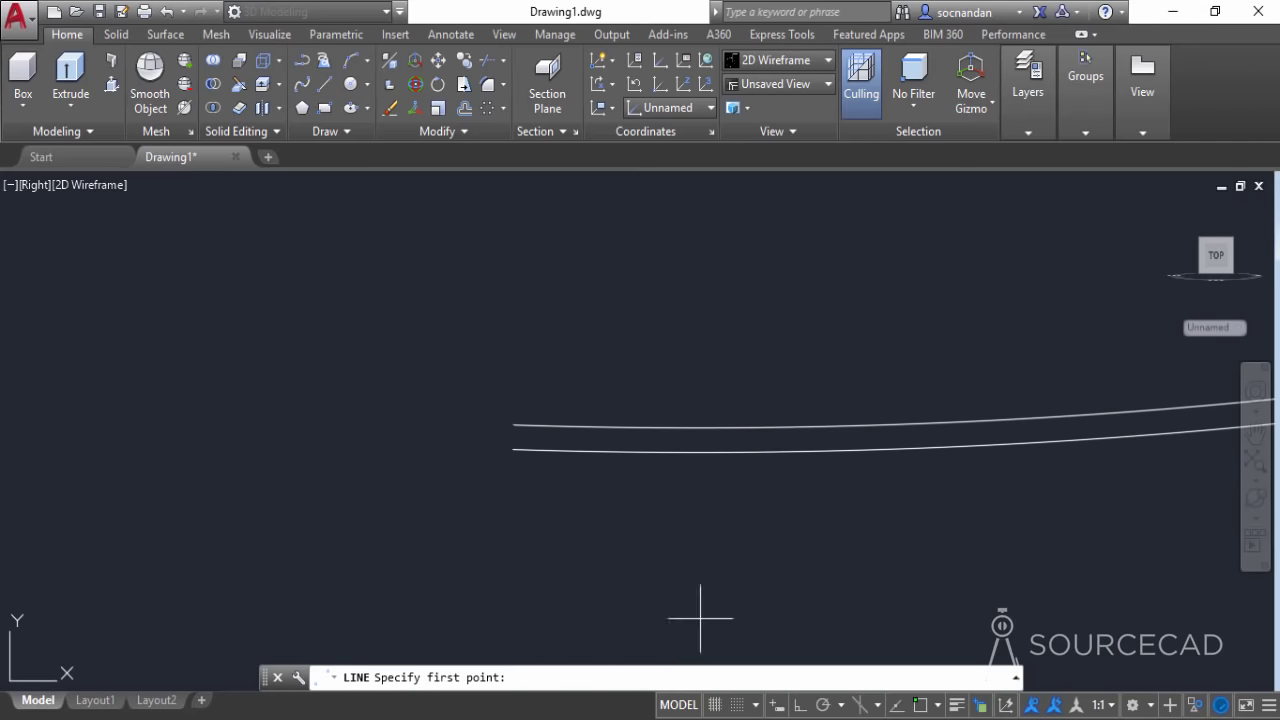
{"action": "left_click", "coordinate": [513, 425]}
{"action": "left_click", "coordinate": [513, 449]}
{"action": "key", "text": "Return"}
{"action": "middle_click_drag", "start_coordinate": [643, 491], "coordinate": [700, 443], "text": "shift"}
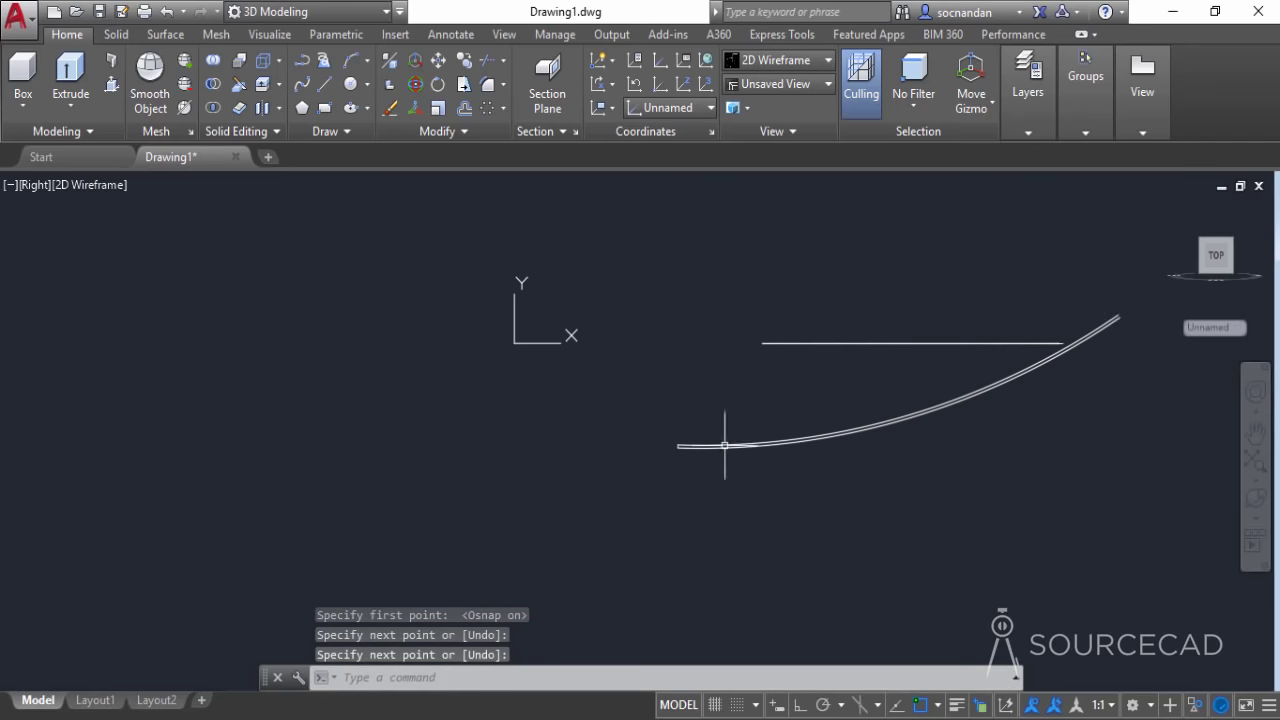
{"action": "scroll", "coordinate": [1123, 323], "scroll_direction": "up", "scroll_amount": 5}
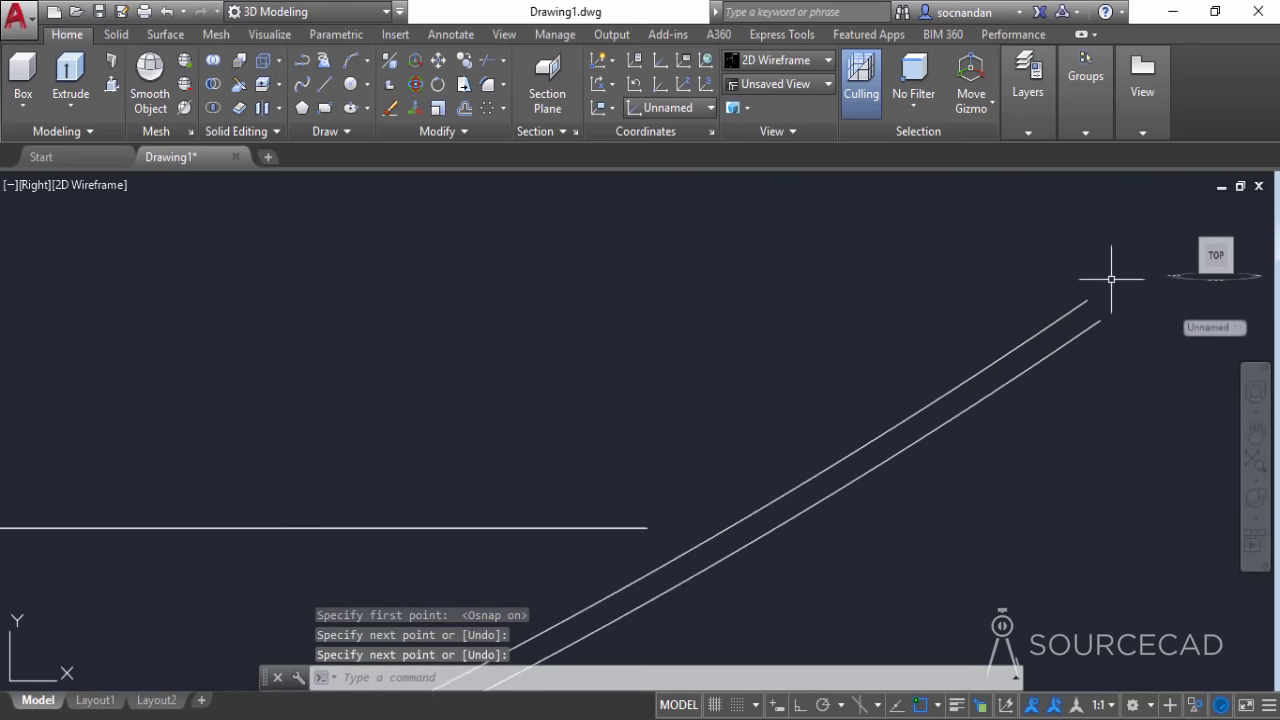
{"action": "key", "text": "Return"}
{"action": "left_click", "coordinate": [1062, 320]}
{"action": "left_click", "coordinate": [1086, 360]}
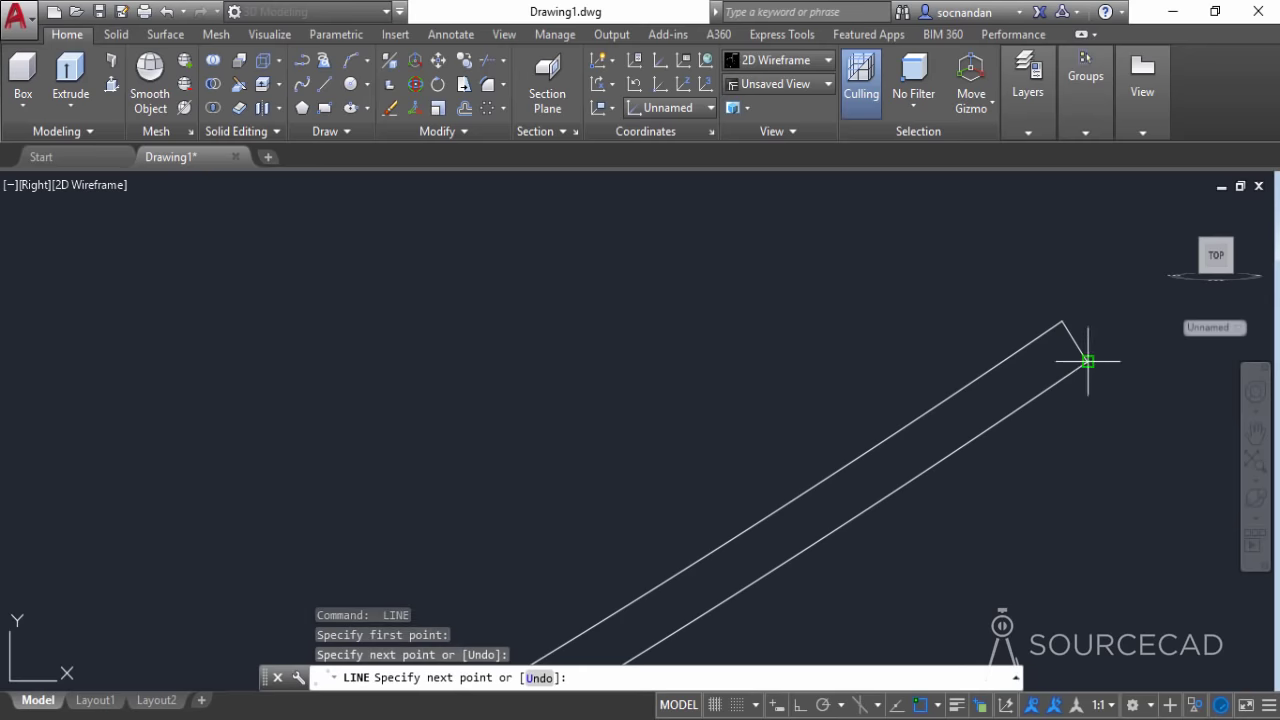
{"action": "key", "text": "Return"}
- Select both arcs and both capping lines for joining
{"action": "scroll", "coordinate": [850, 392], "scroll_direction": "down", "scroll_amount": 3}
{"action": "scroll", "coordinate": [850, 392], "scroll_direction": "down", "scroll_amount": 3}
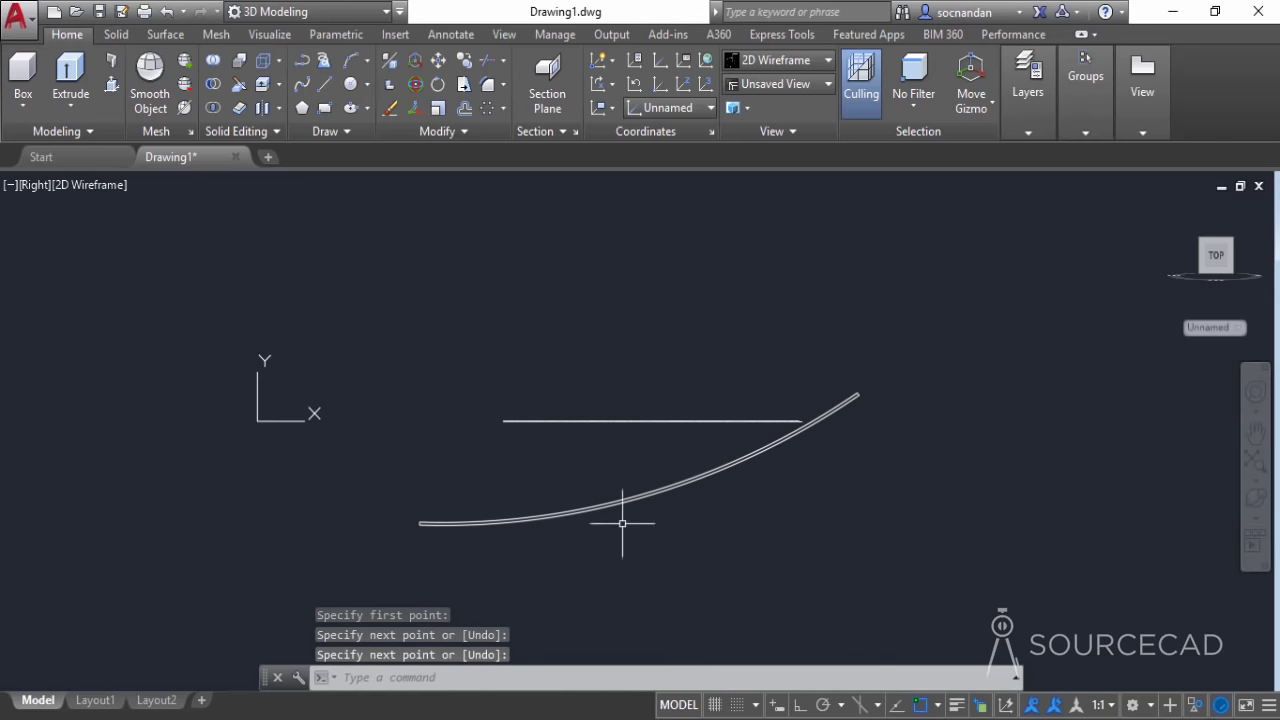
{"action": "left_click", "coordinate": [448, 565]}
{"action": "left_click", "coordinate": [407, 481]}
{"action": "left_click", "coordinate": [870, 430]}
{"action": "left_click", "coordinate": [845, 352]}
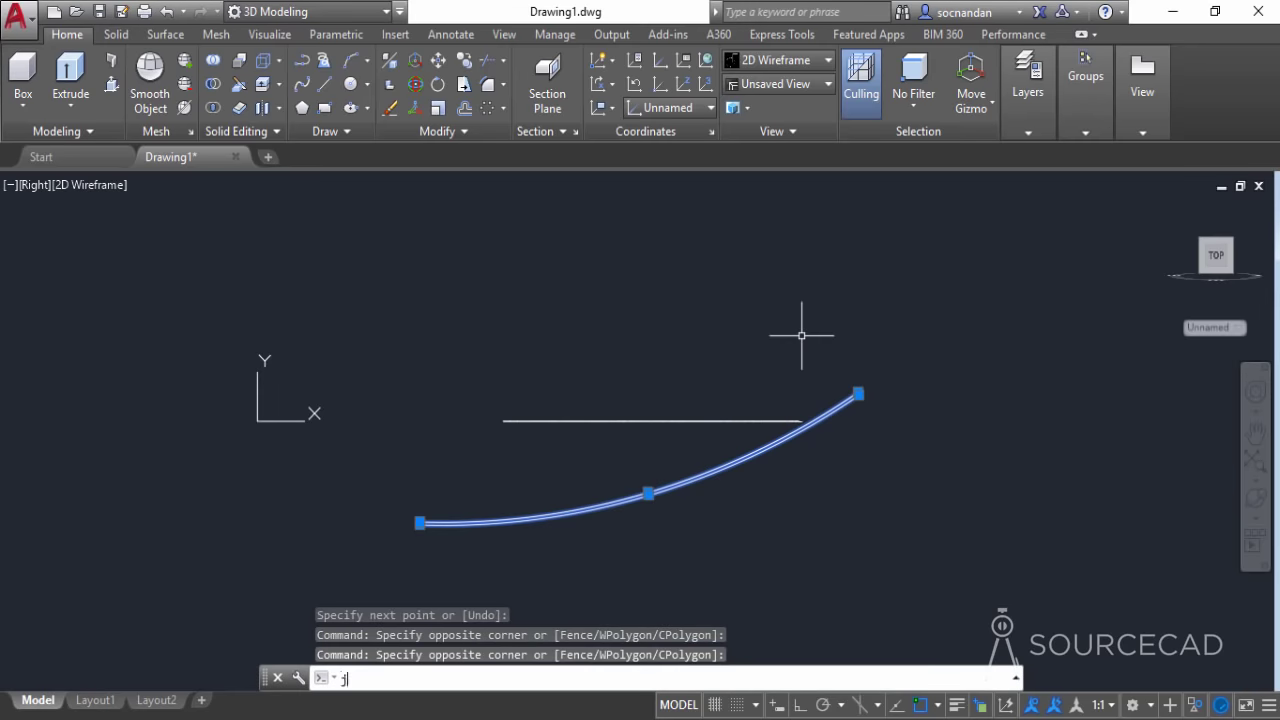
- Join the four pieces into a closed polyline, go to Home view, and set UCS to World
{"action": "key", "text": "Return"}
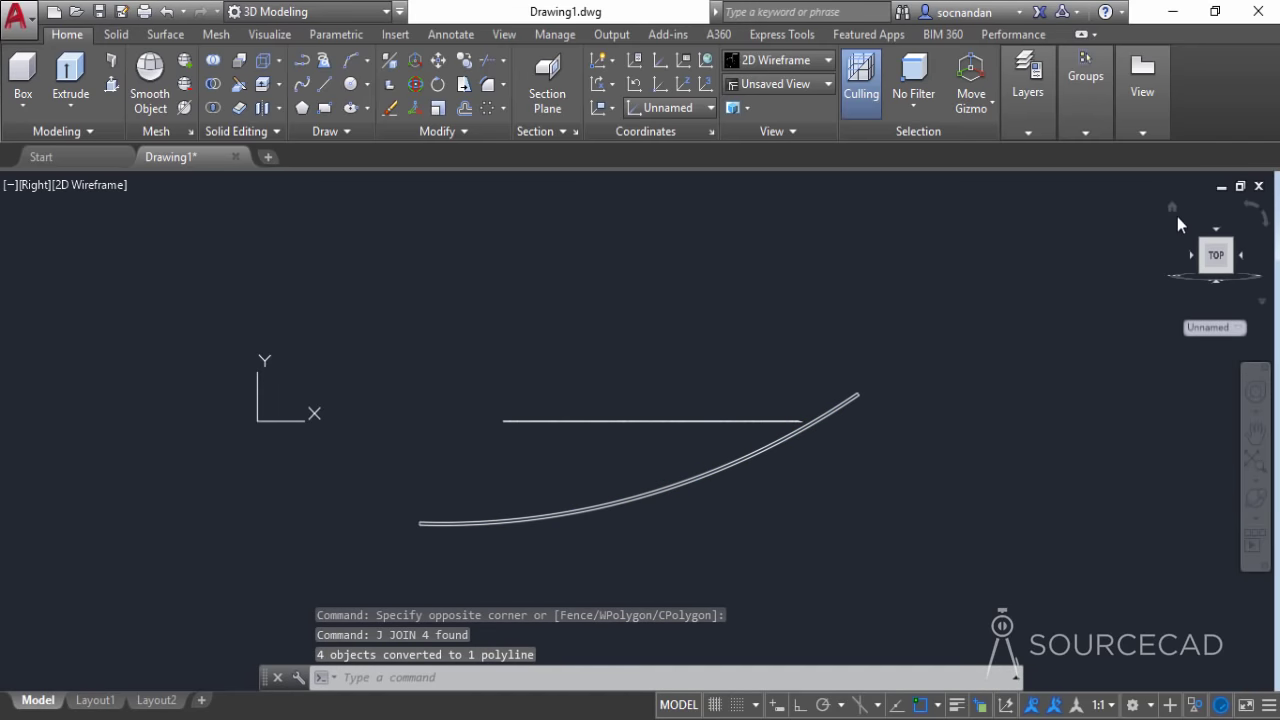
{"action": "left_click", "coordinate": [1175, 208]}
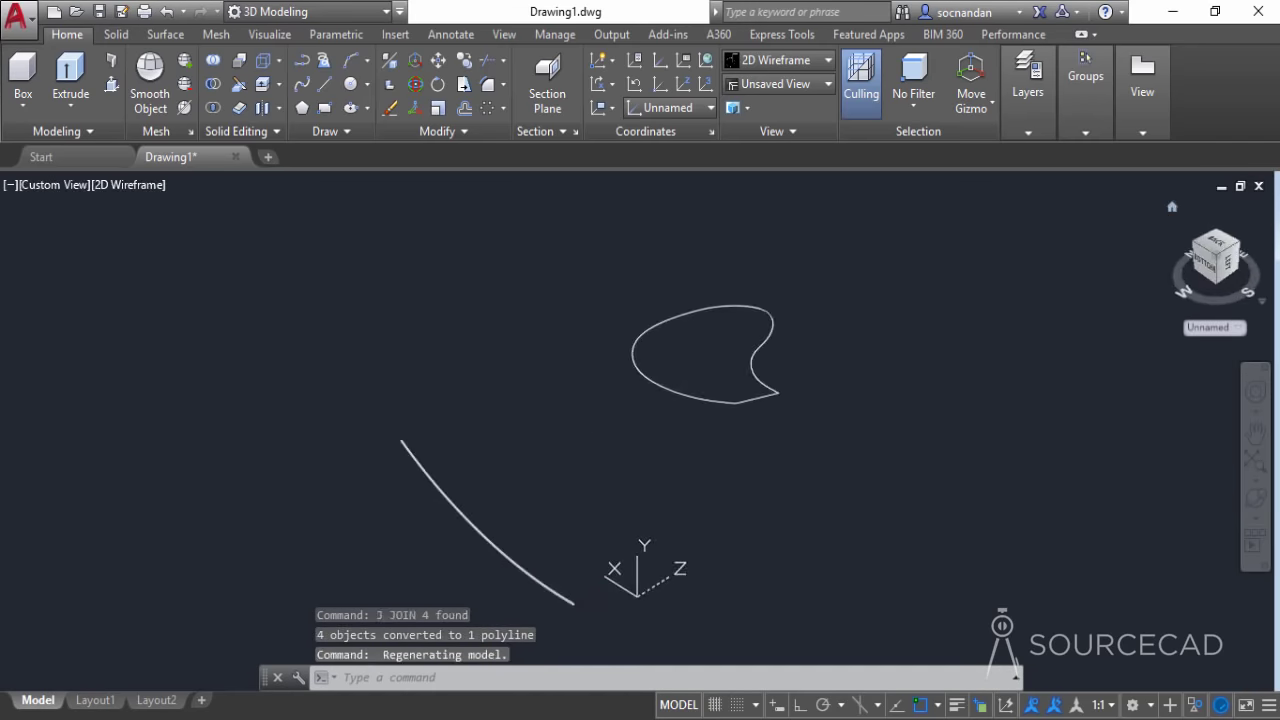
{"action": "left_click", "coordinate": [708, 61]}
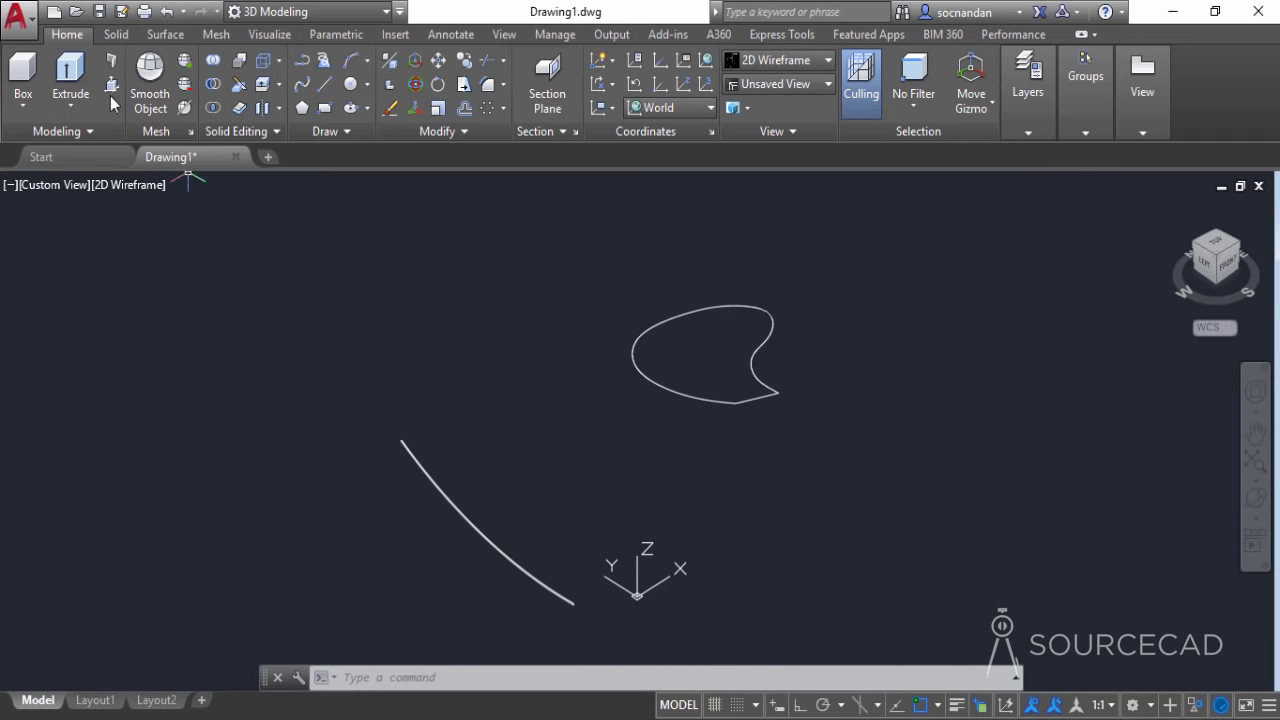
- Extrude the closed blade profile downward into a tall solid past the curve
{"action": "left_click", "coordinate": [72, 75]}
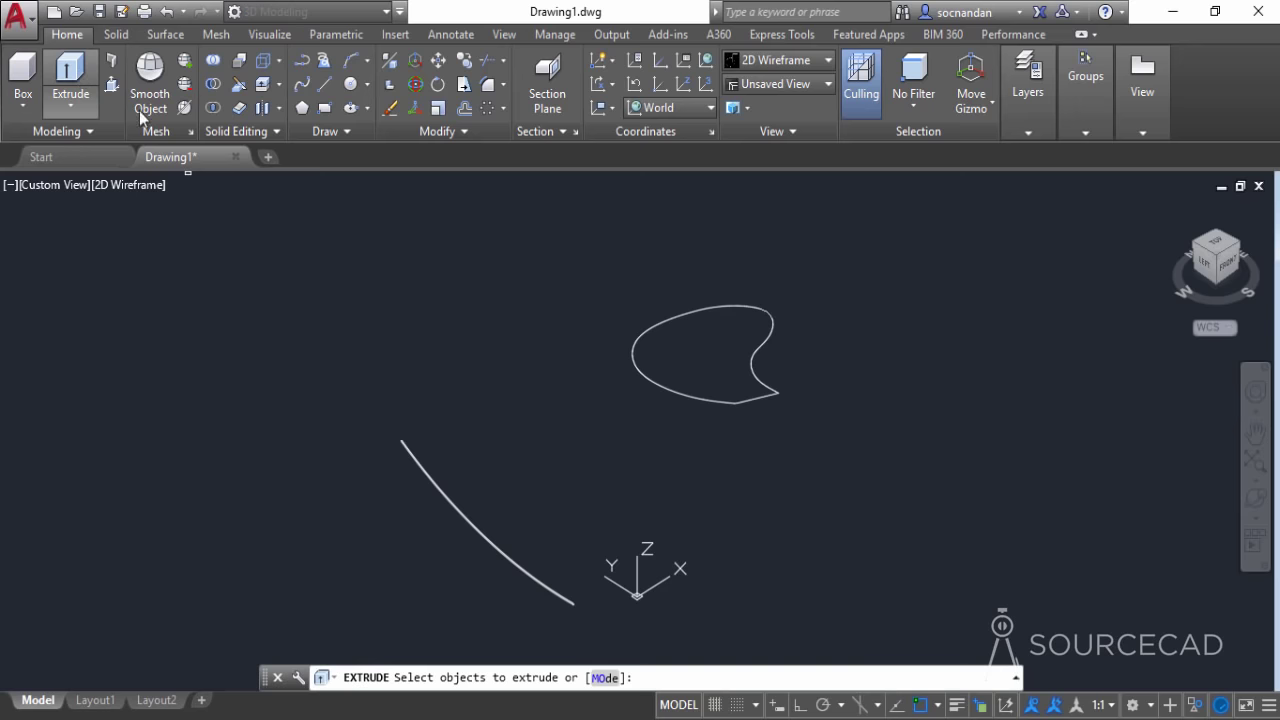
{"action": "left_click", "coordinate": [645, 329]}
{"action": "right_click", "coordinate": [594, 296]}
{"action": "left_click", "coordinate": [620, 303]}
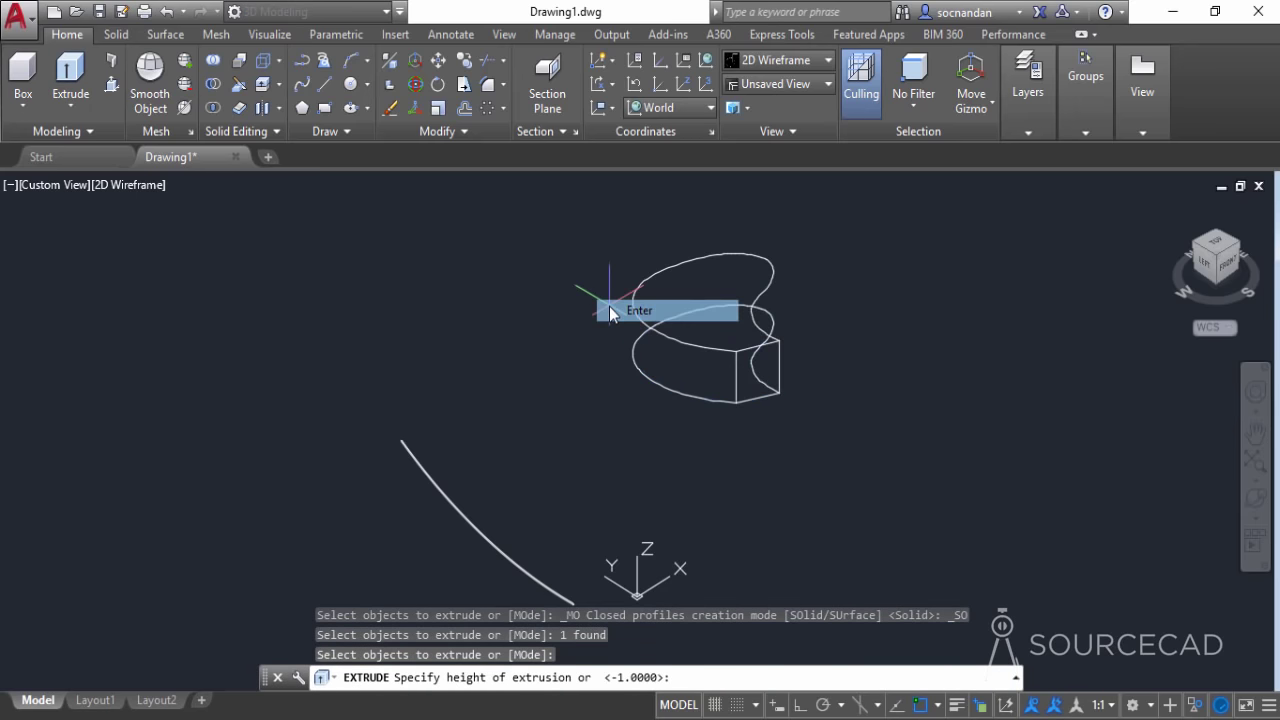
{"action": "left_click", "coordinate": [1067, 617]}
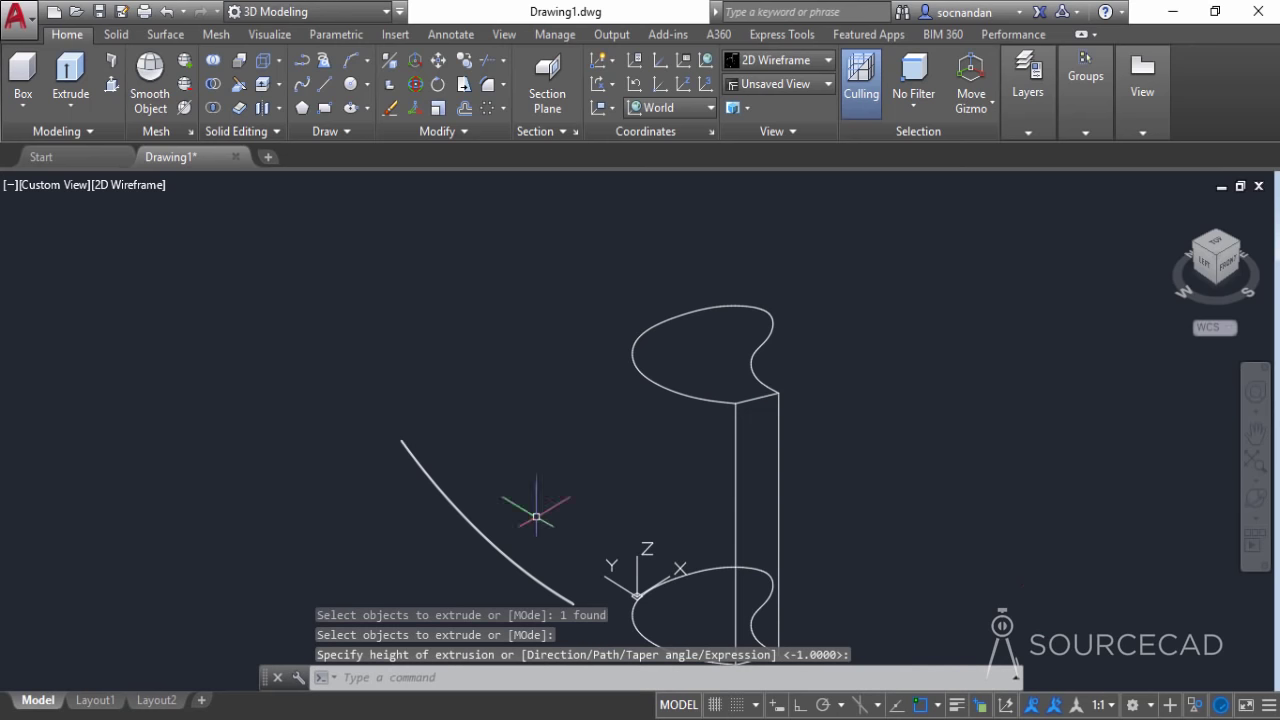
{"action": "left_click", "coordinate": [447, 487]}
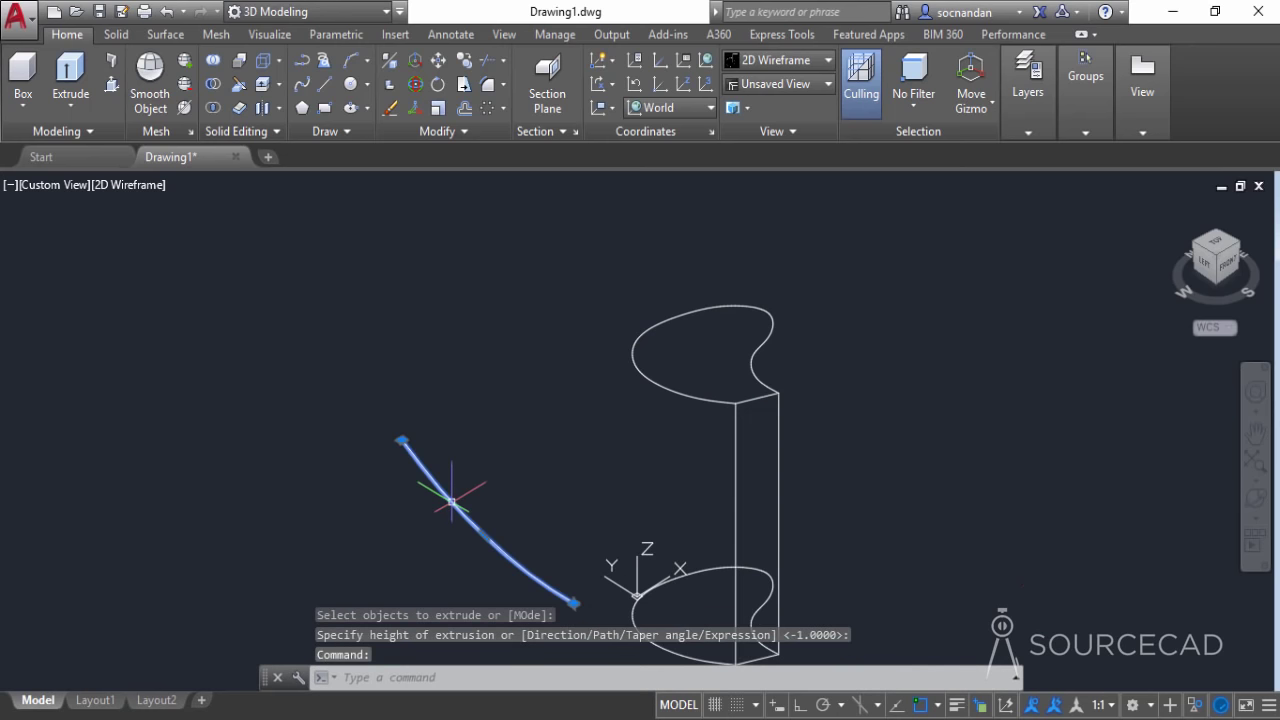
- Extrude the blade curve into a wide, thin curved slab cutting through the tall profile solid
{"action": "left_click", "coordinate": [73, 77]}
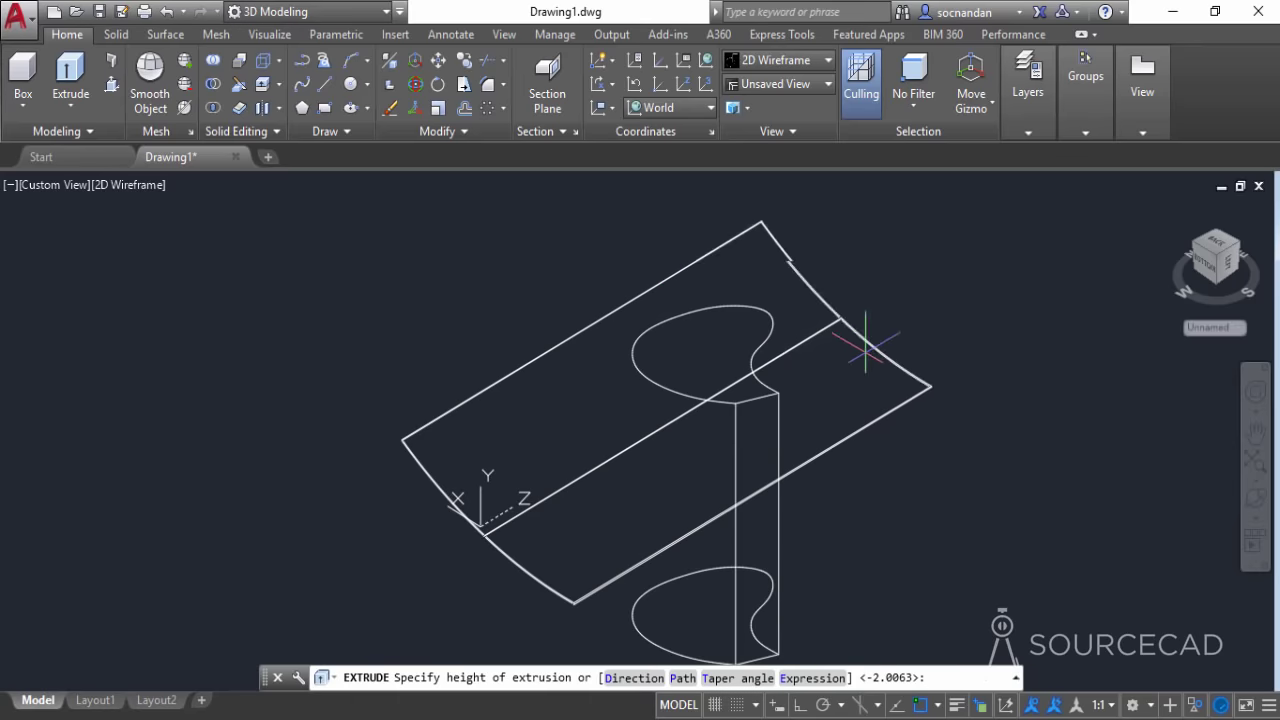
{"action": "left_click", "coordinate": [932, 345]}
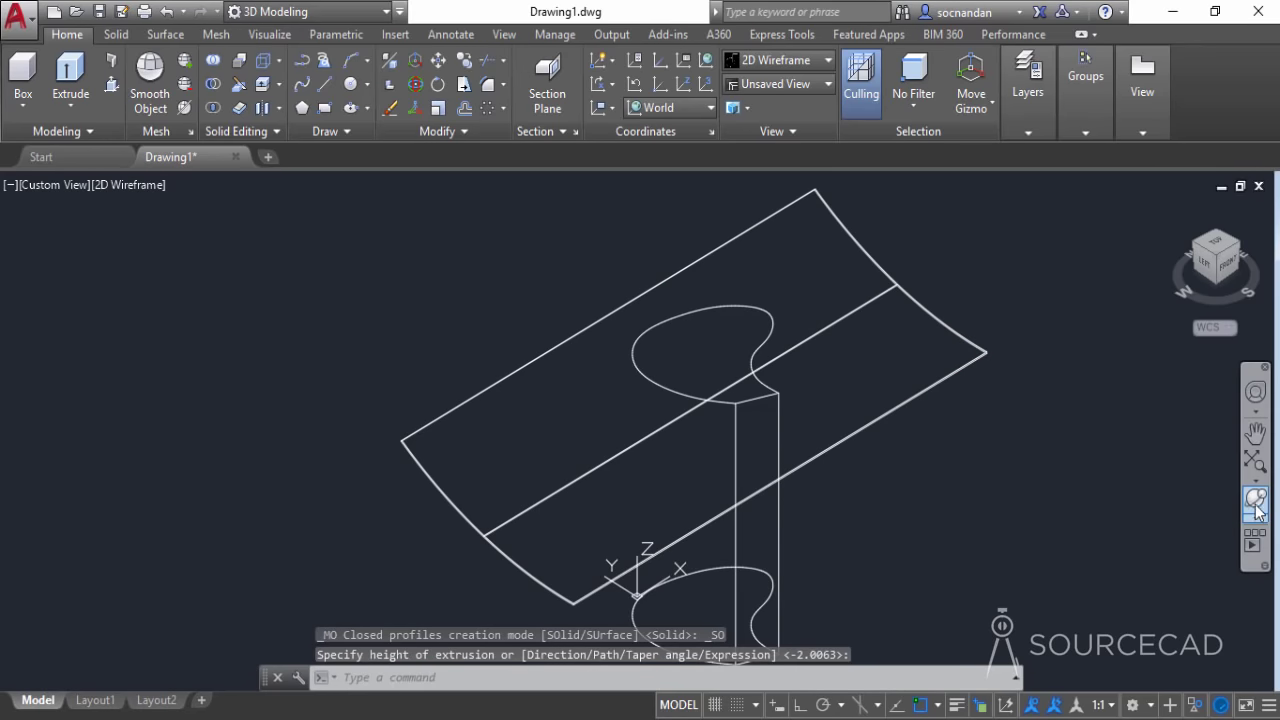
{"action": "left_click", "coordinate": [1257, 500]}
{"action": "left_click_drag", "start_coordinate": [886, 377], "coordinate": [697, 426]}
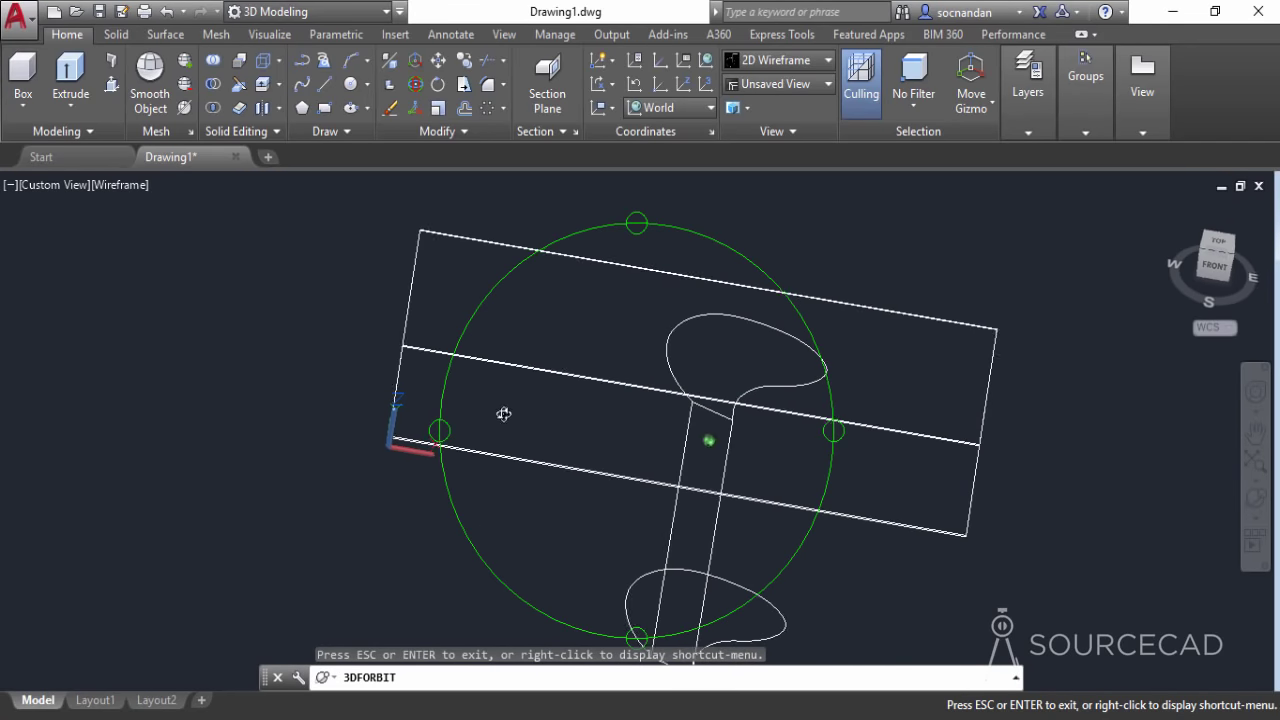
- Switch the visual style to Shaded and tilt the view to show the slab crossing the solid
{"action": "left_click_drag", "start_coordinate": [507, 398], "coordinate": [870, 238]}
{"action": "right_click", "coordinate": [870, 238]}
{"action": "left_click", "coordinate": [890, 248]}
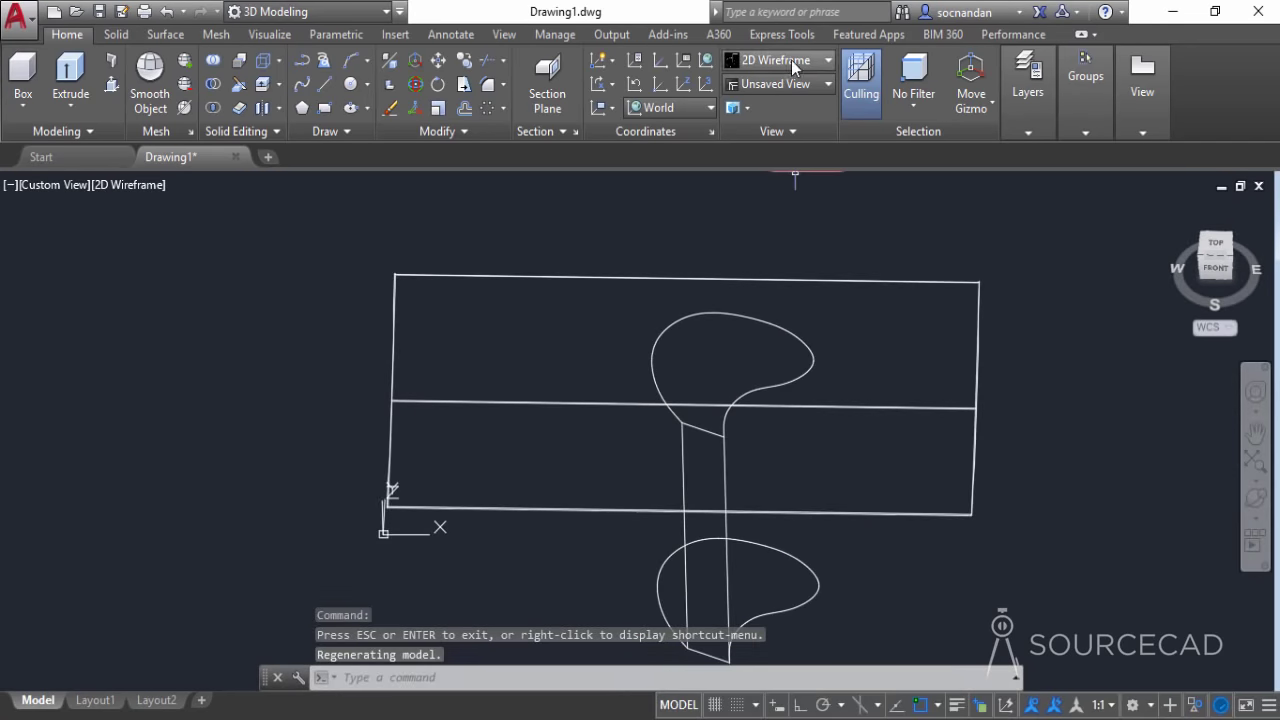
{"action": "left_click", "coordinate": [791, 61]}
{"action": "left_click", "coordinate": [760, 250]}
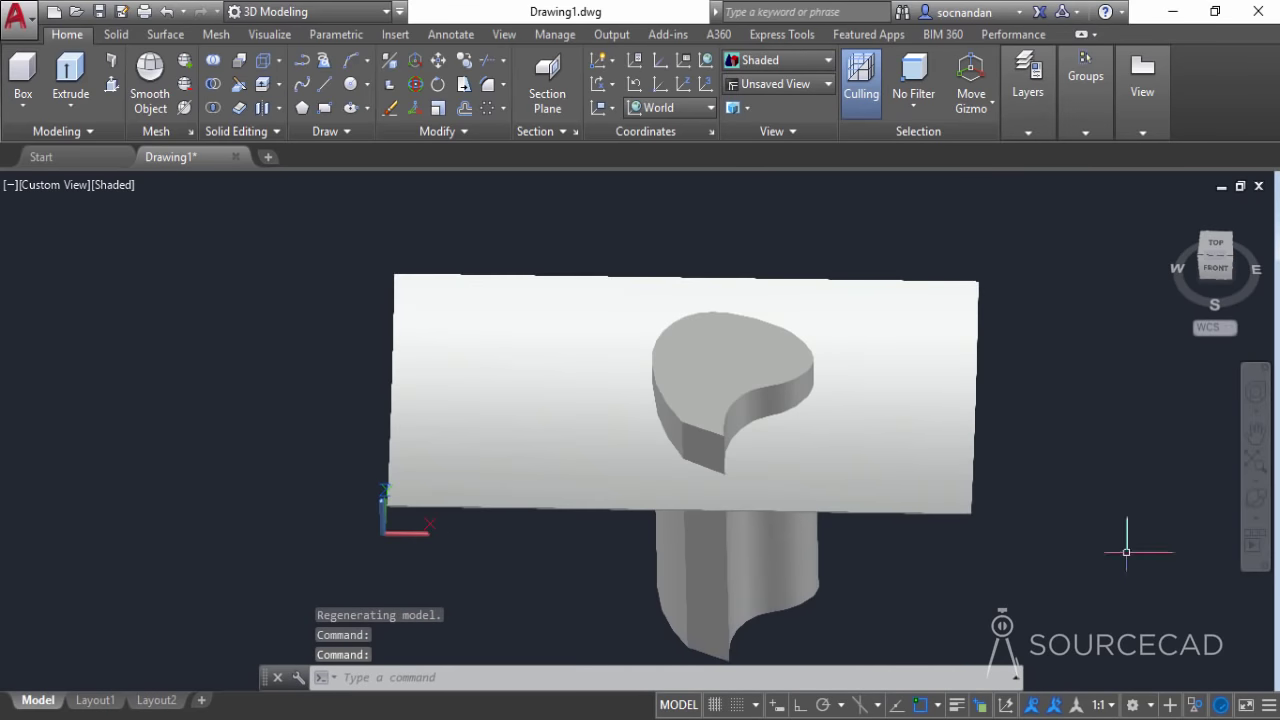
{"action": "left_click", "coordinate": [1254, 494]}
{"action": "left_click_drag", "start_coordinate": [760, 466], "coordinate": [703, 443]}
{"action": "right_click", "coordinate": [842, 268]}
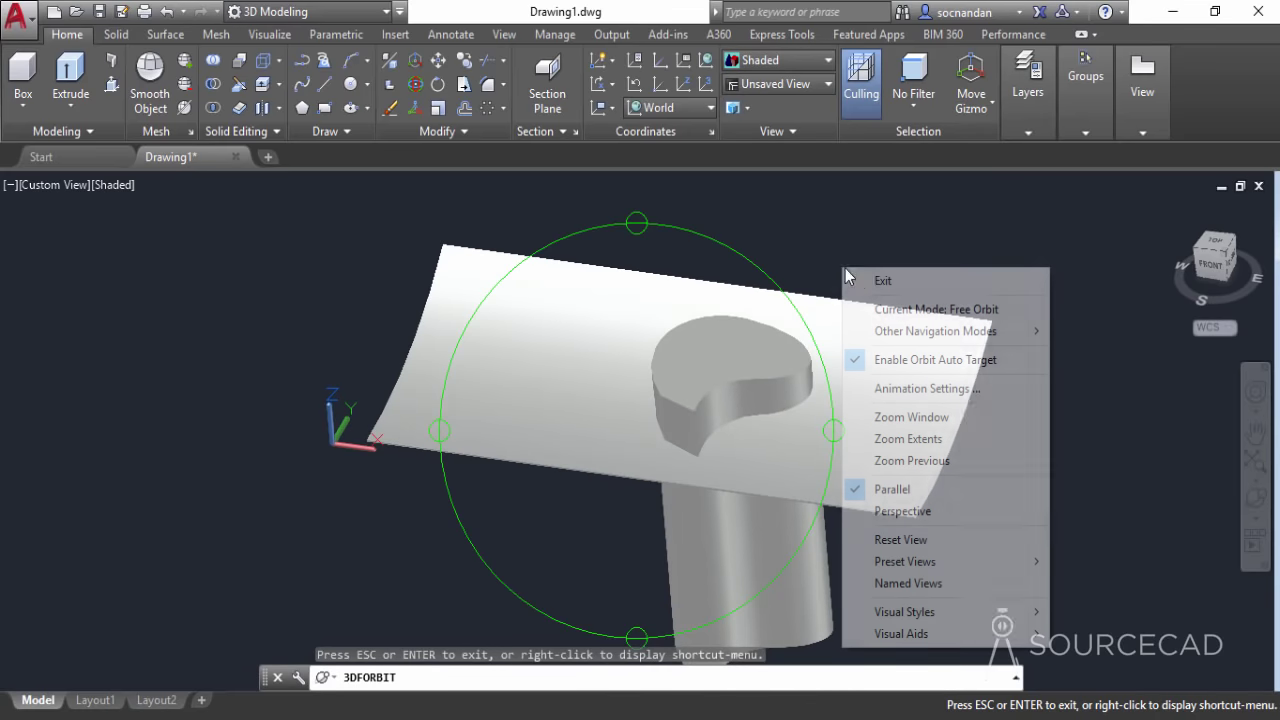
{"action": "left_click", "coordinate": [851, 274]}
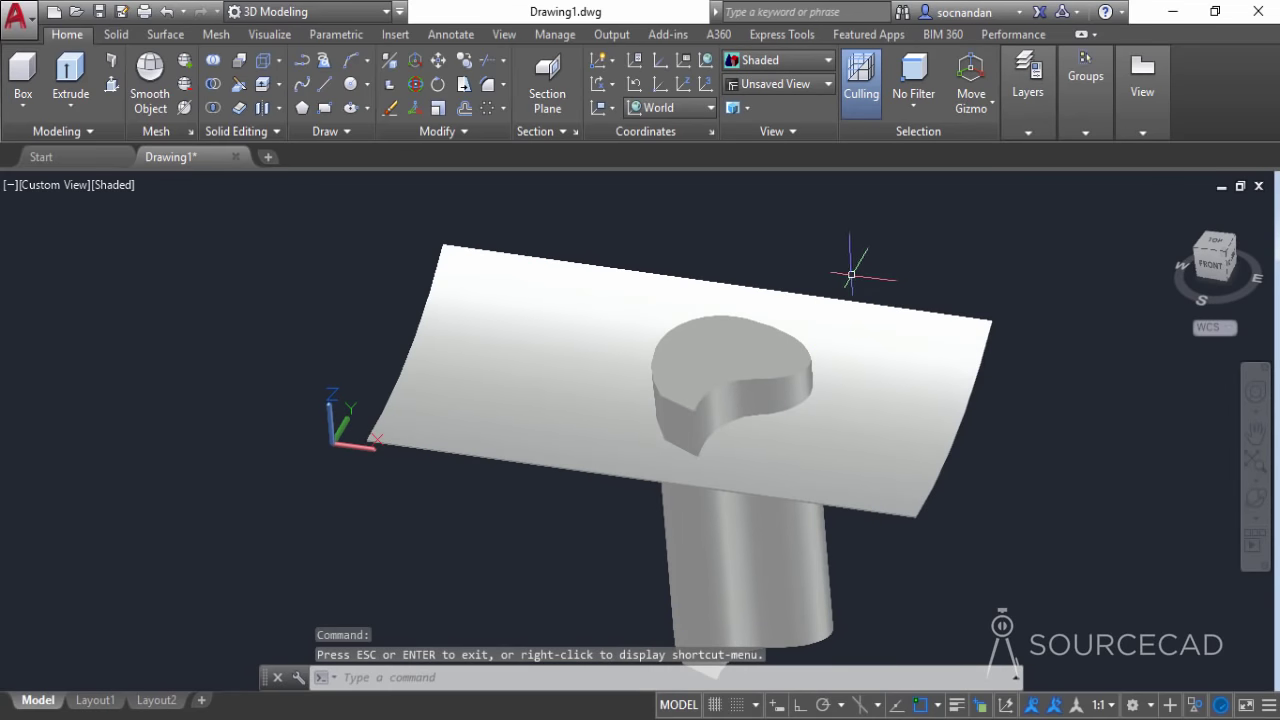
- Intersect the curved slab with the profile solid, keeping only their shared thin curved blade
{"action": "left_click", "coordinate": [213, 110]}
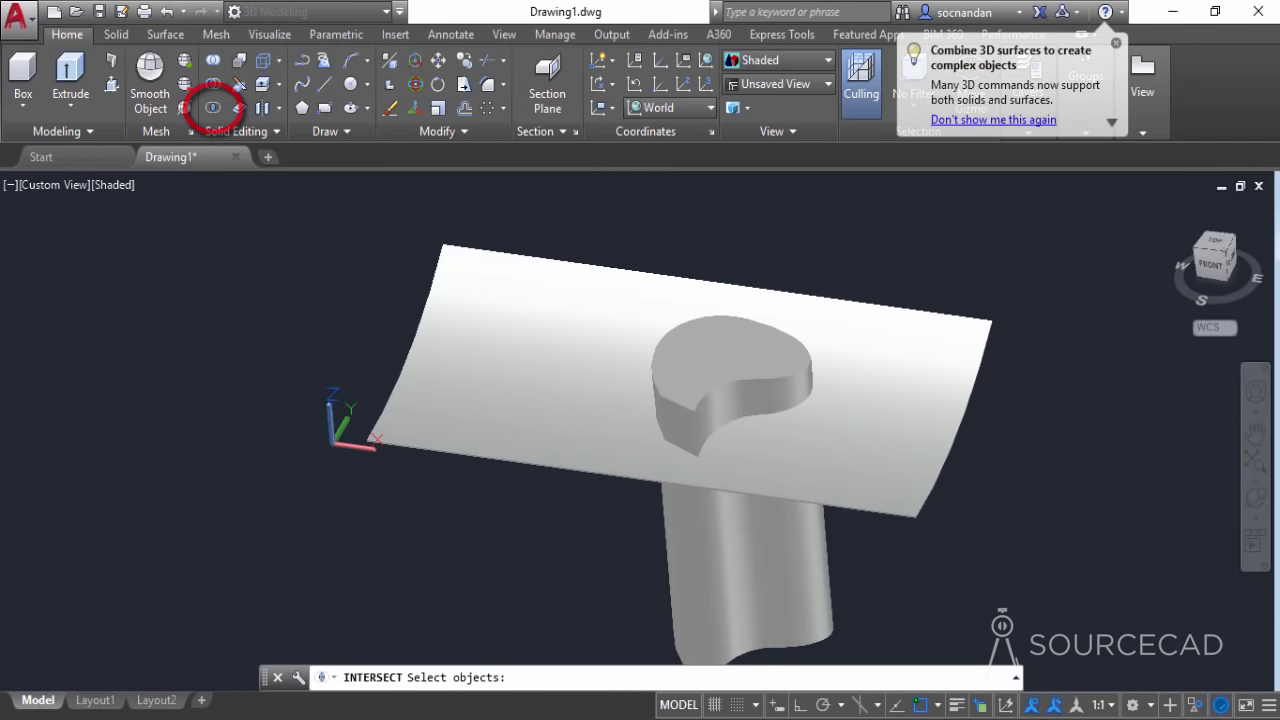
{"action": "left_click", "coordinate": [601, 424]}
{"action": "left_click", "coordinate": [724, 562]}
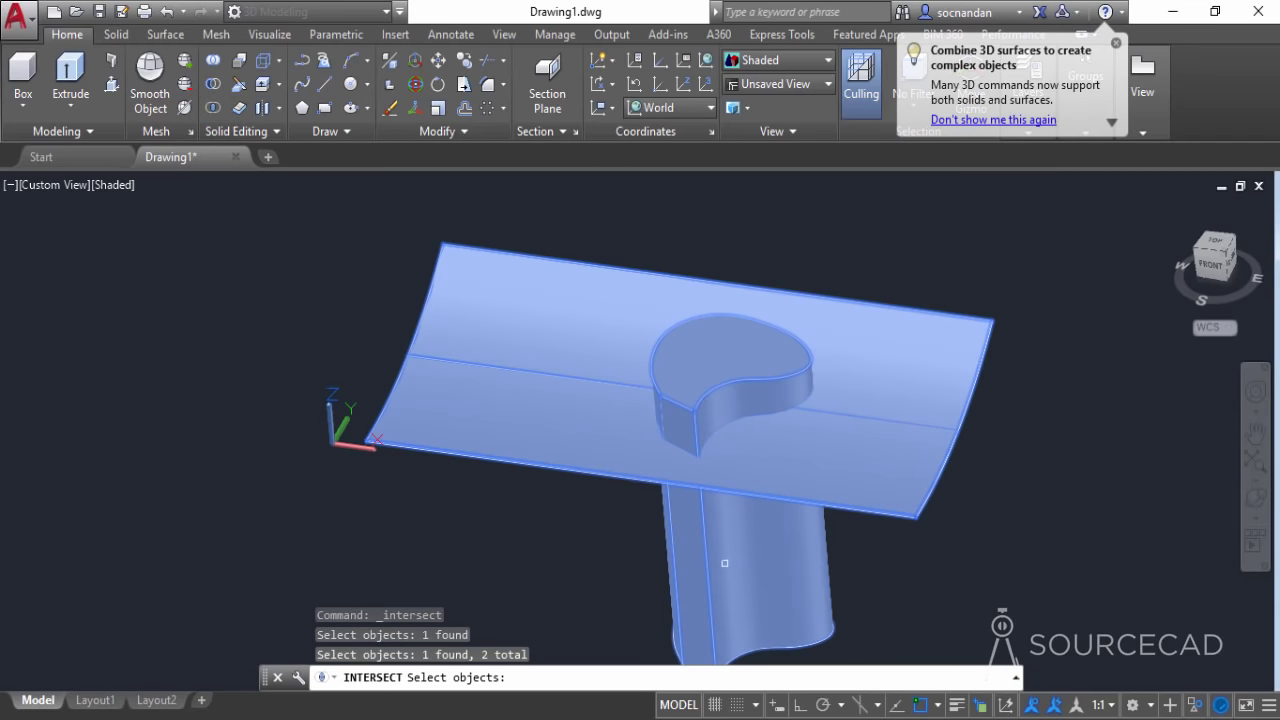
{"action": "key", "text": "Return"}
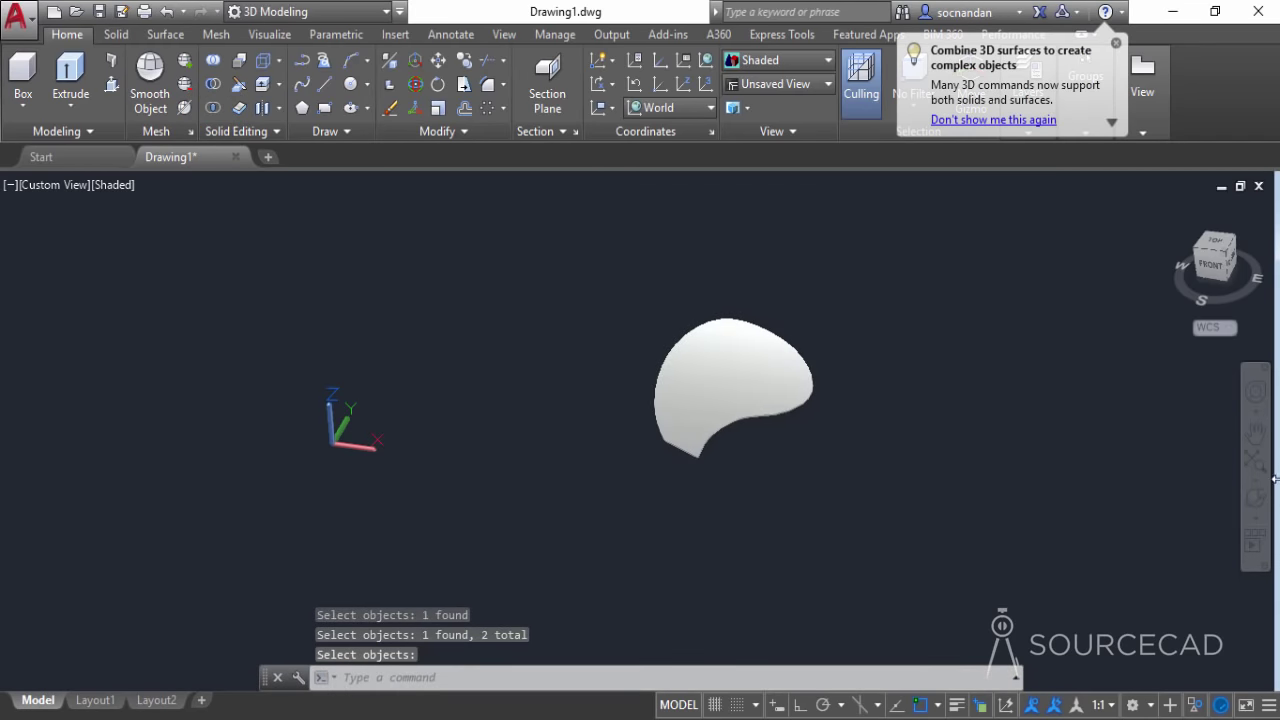
{"action": "left_click", "coordinate": [1255, 497]}
{"action": "left_click_drag", "start_coordinate": [749, 429], "coordinate": [746, 371]}
{"action": "right_click", "coordinate": [818, 277]}
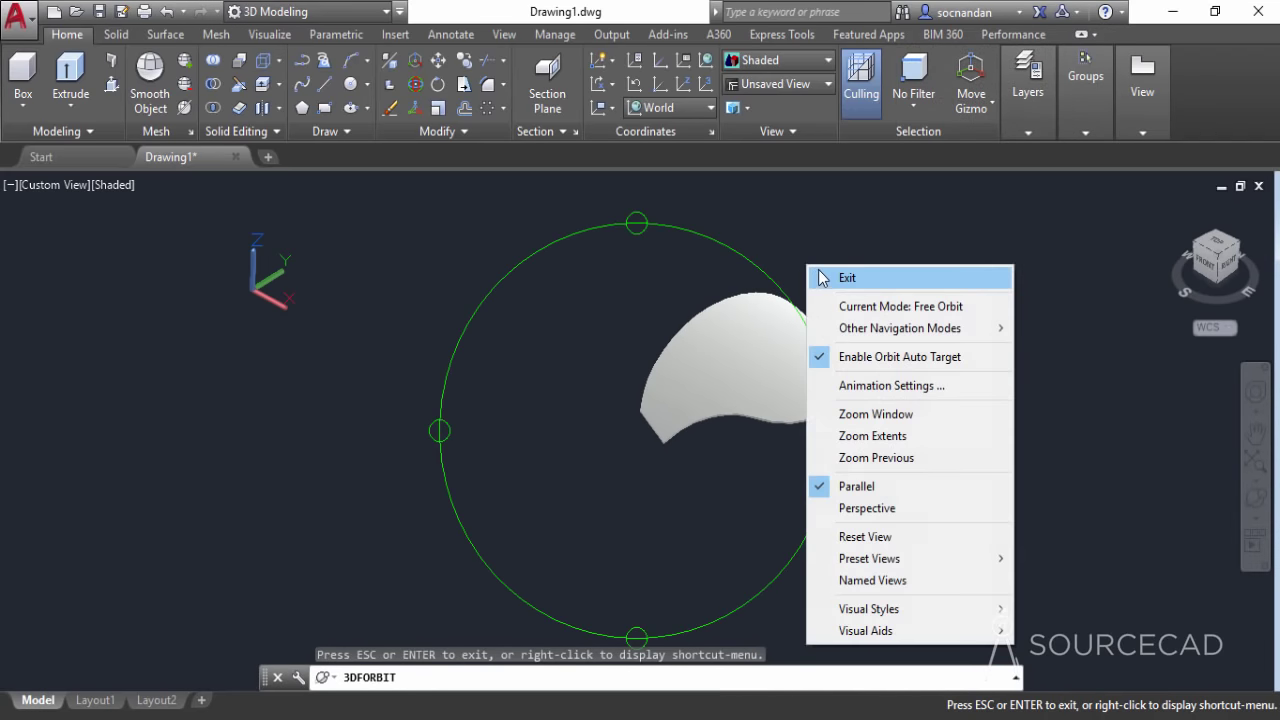
{"action": "left_click", "coordinate": [847, 277]}
{"action": "left_click", "coordinate": [1230, 268]}
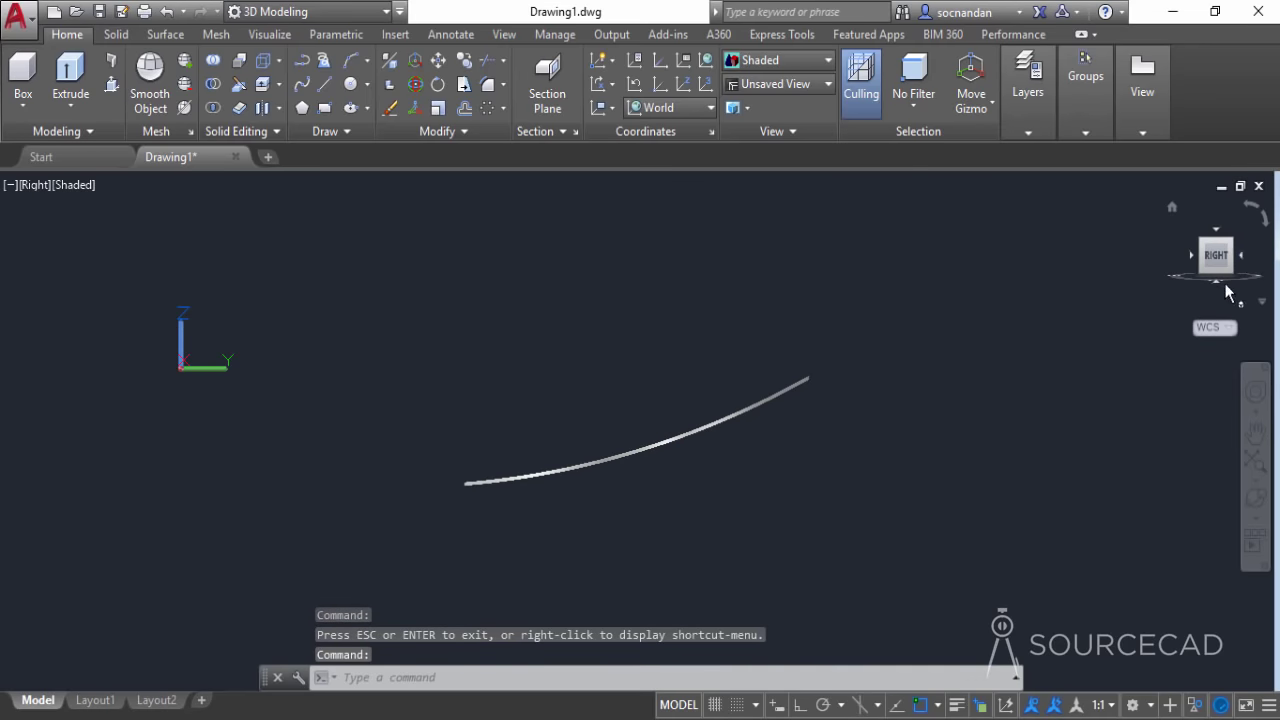
{"action": "left_click", "coordinate": [1244, 262]}
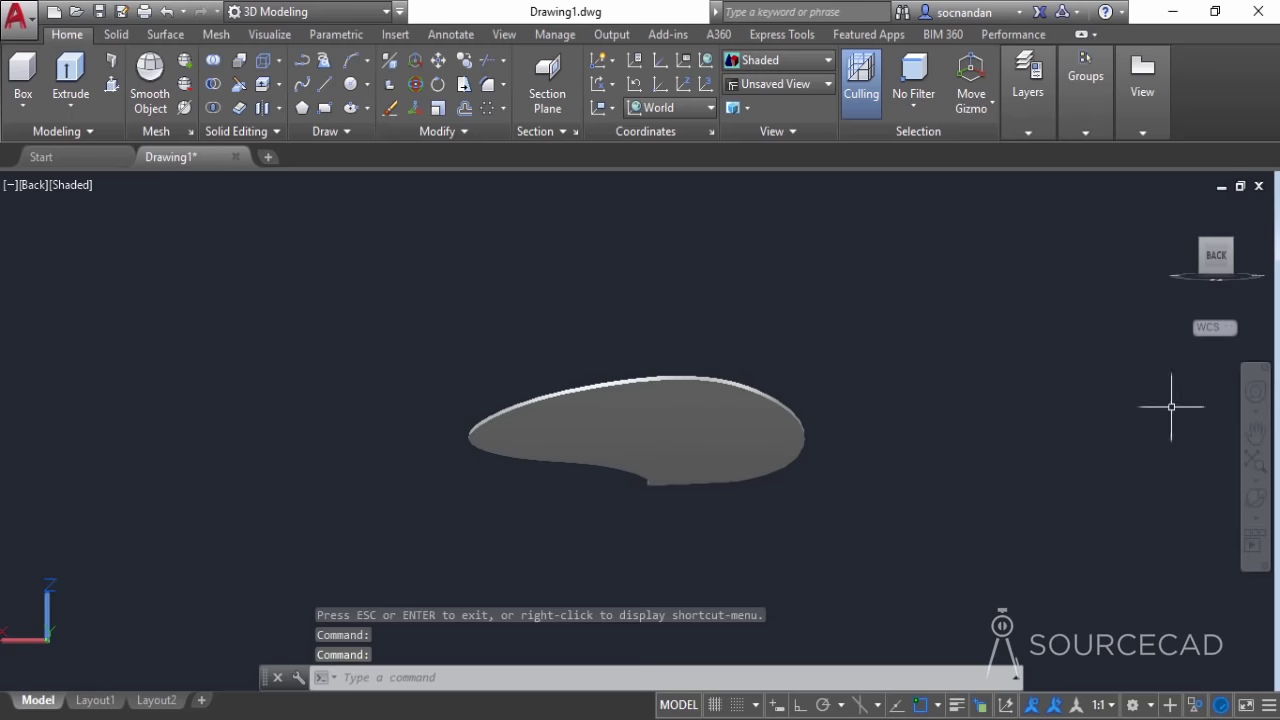
{"action": "mouse_move", "coordinate": [1256, 284]}
{"action": "left_click", "coordinate": [1244, 260]}
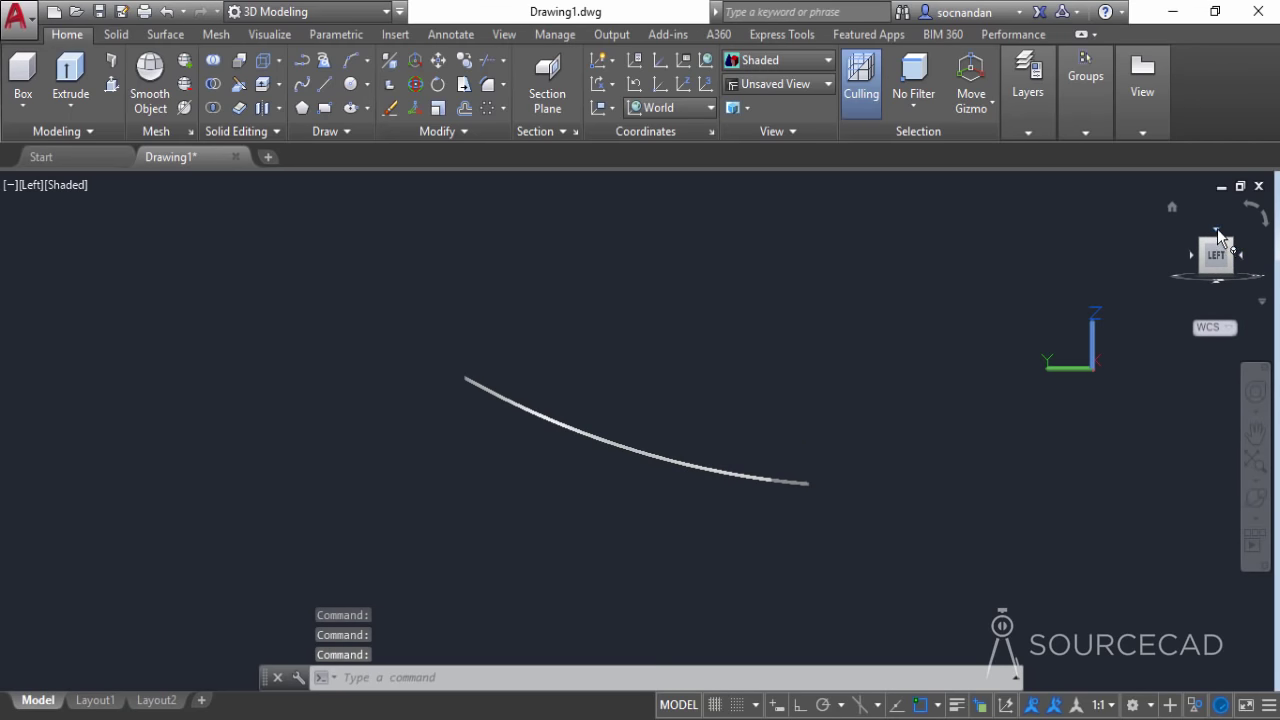
{"action": "left_click", "coordinate": [1218, 232]}
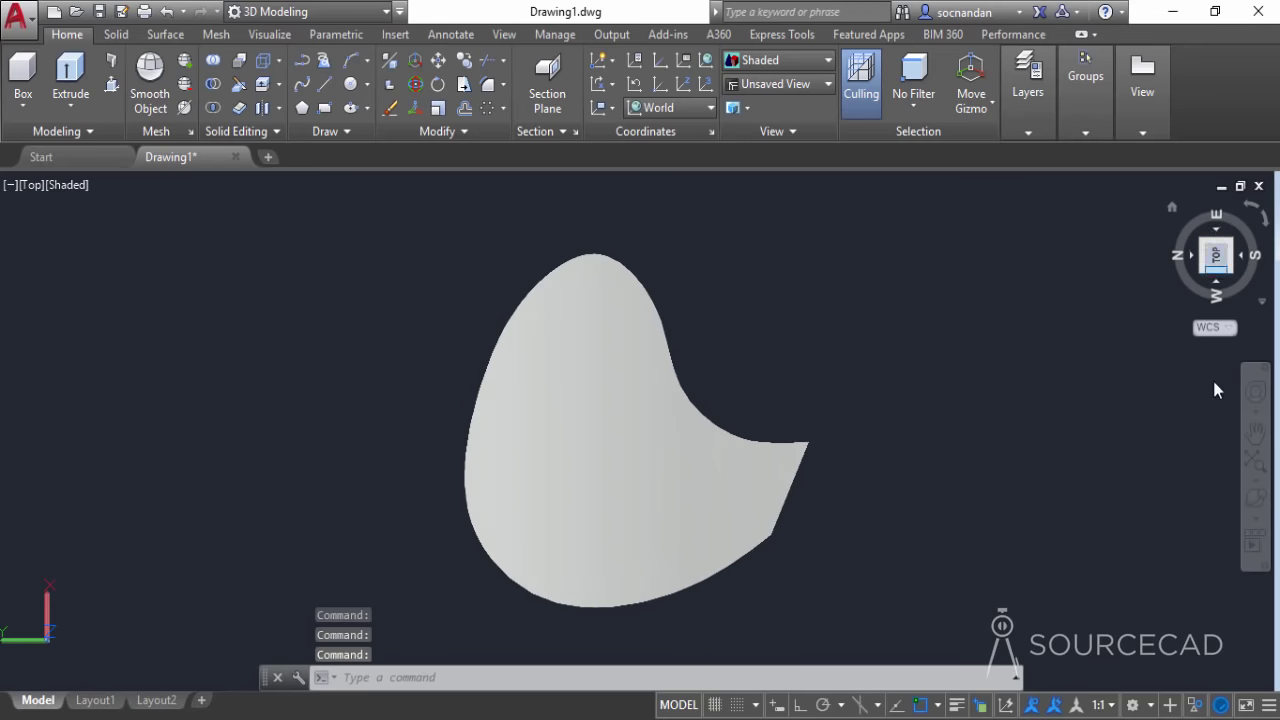
{"action": "left_click", "coordinate": [1255, 497]}
{"action": "left_click_drag", "start_coordinate": [766, 463], "coordinate": [716, 475]}
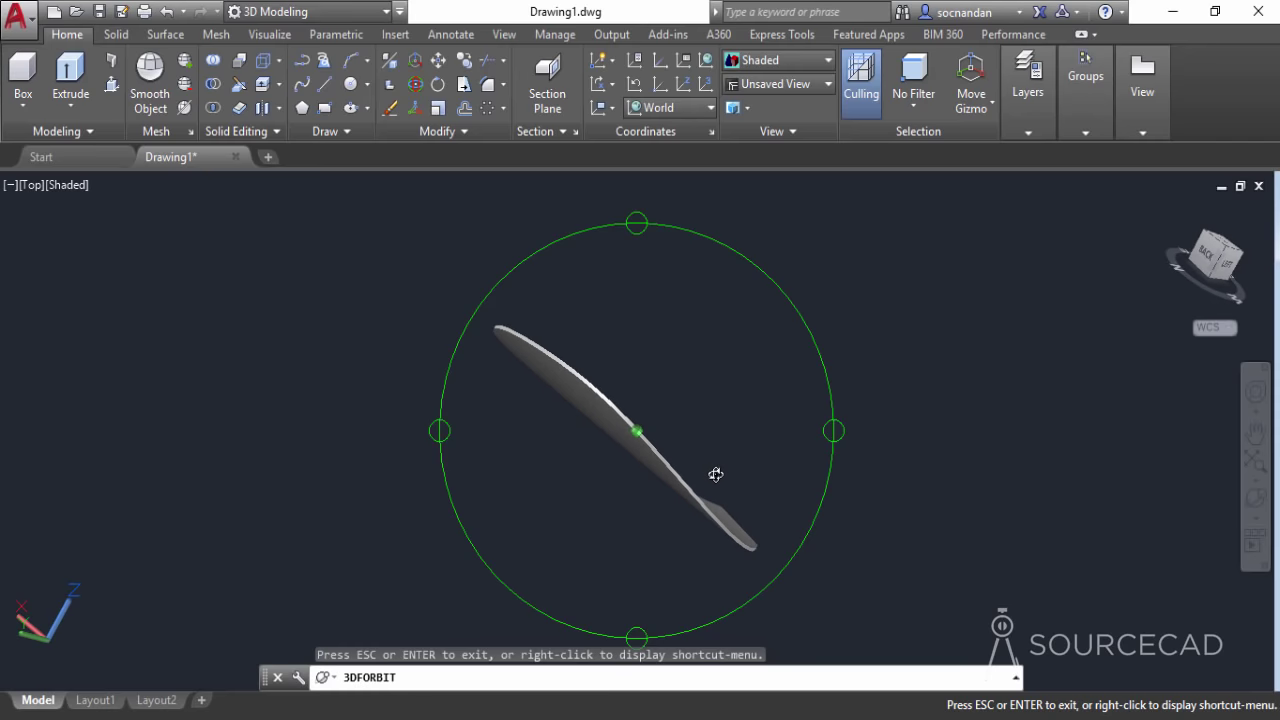
- End object isolation so the hub circle reappears, then select the curved blade solid
{"action": "right_click", "coordinate": [707, 372]}
{"action": "left_click", "coordinate": [740, 352]}
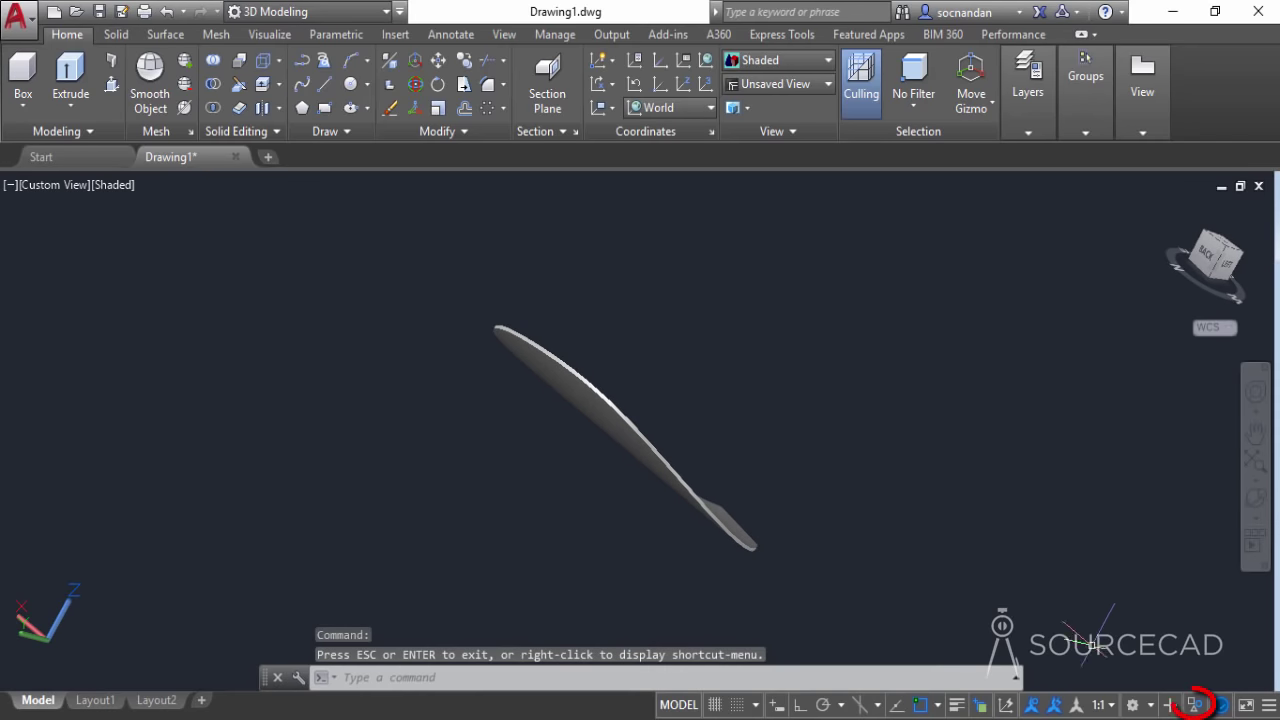
{"action": "left_click", "coordinate": [1195, 704]}
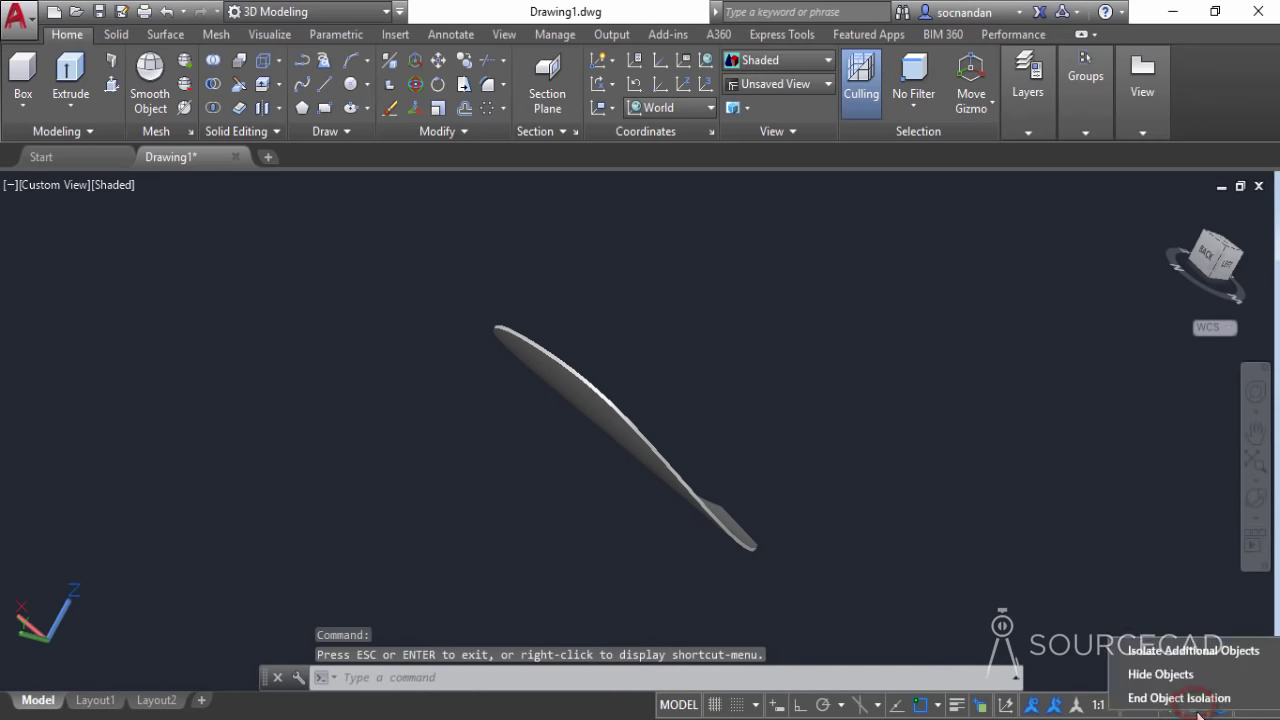
{"action": "left_click", "coordinate": [1188, 696]}
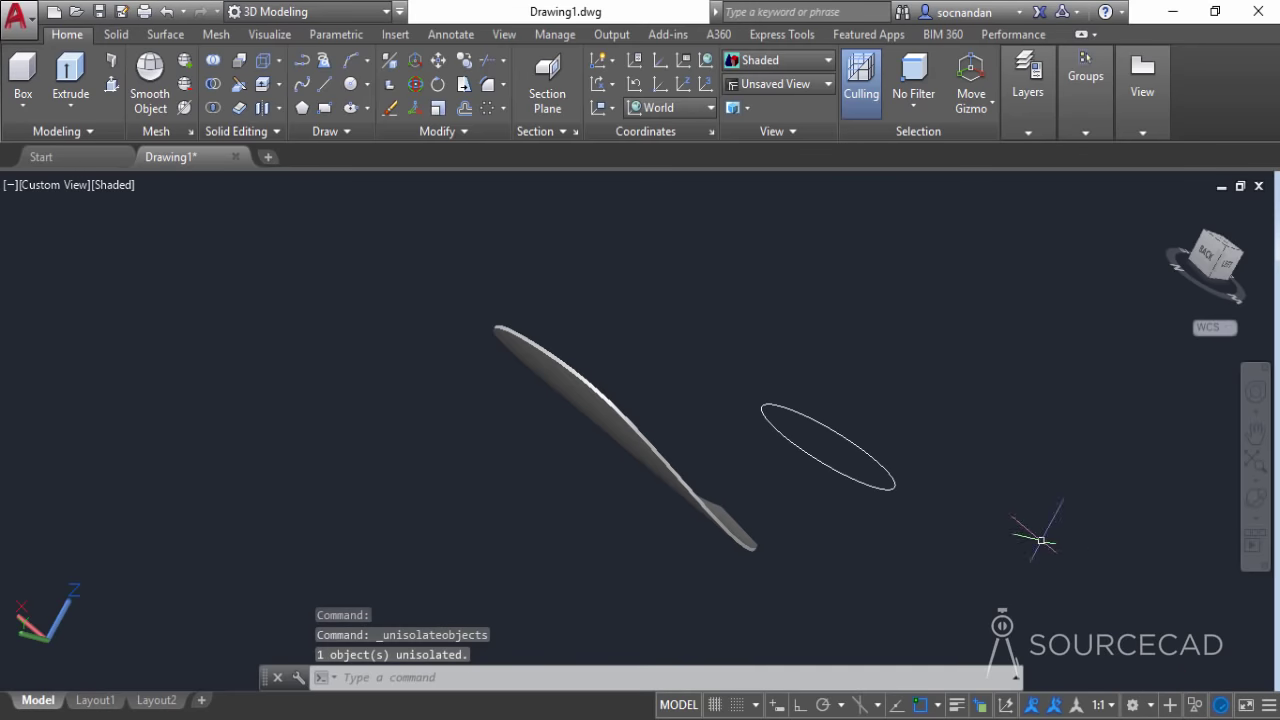
{"action": "left_click", "coordinate": [1255, 497]}
{"action": "left_click_drag", "start_coordinate": [826, 388], "coordinate": [654, 329]}
{"action": "right_click", "coordinate": [803, 171]}
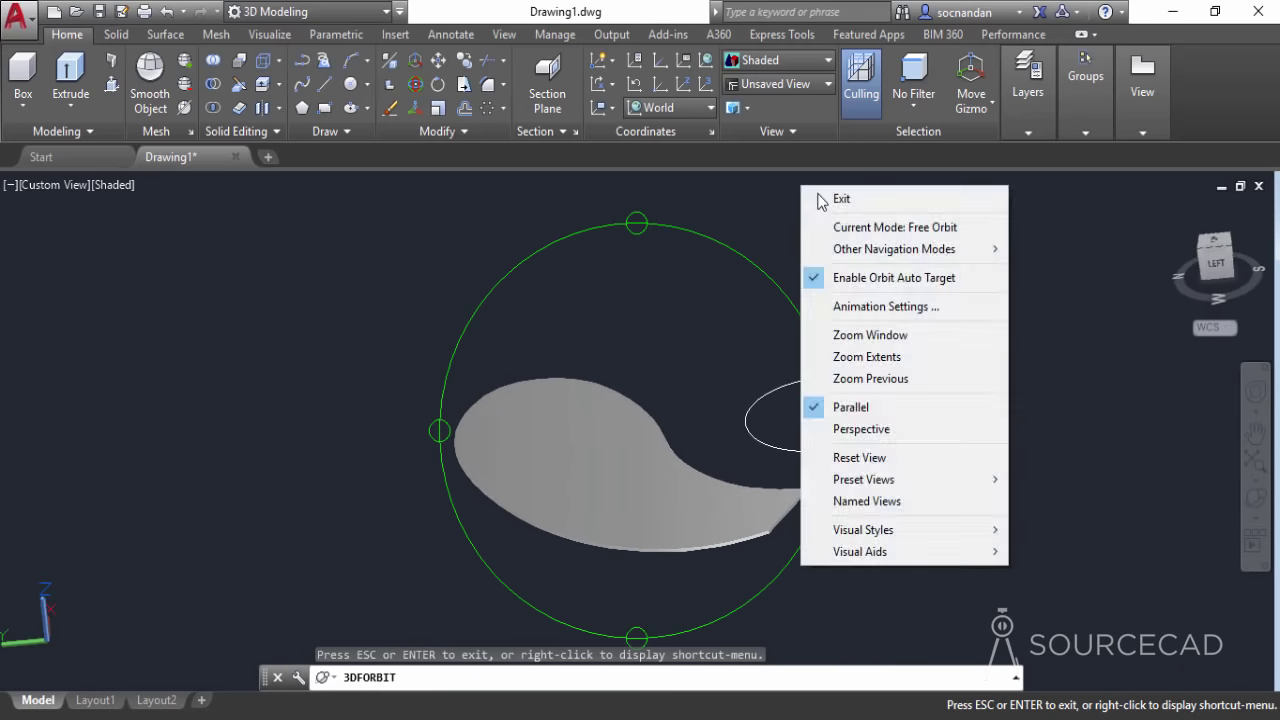
{"action": "left_click", "coordinate": [835, 196]}
{"action": "left_click", "coordinate": [545, 448]}
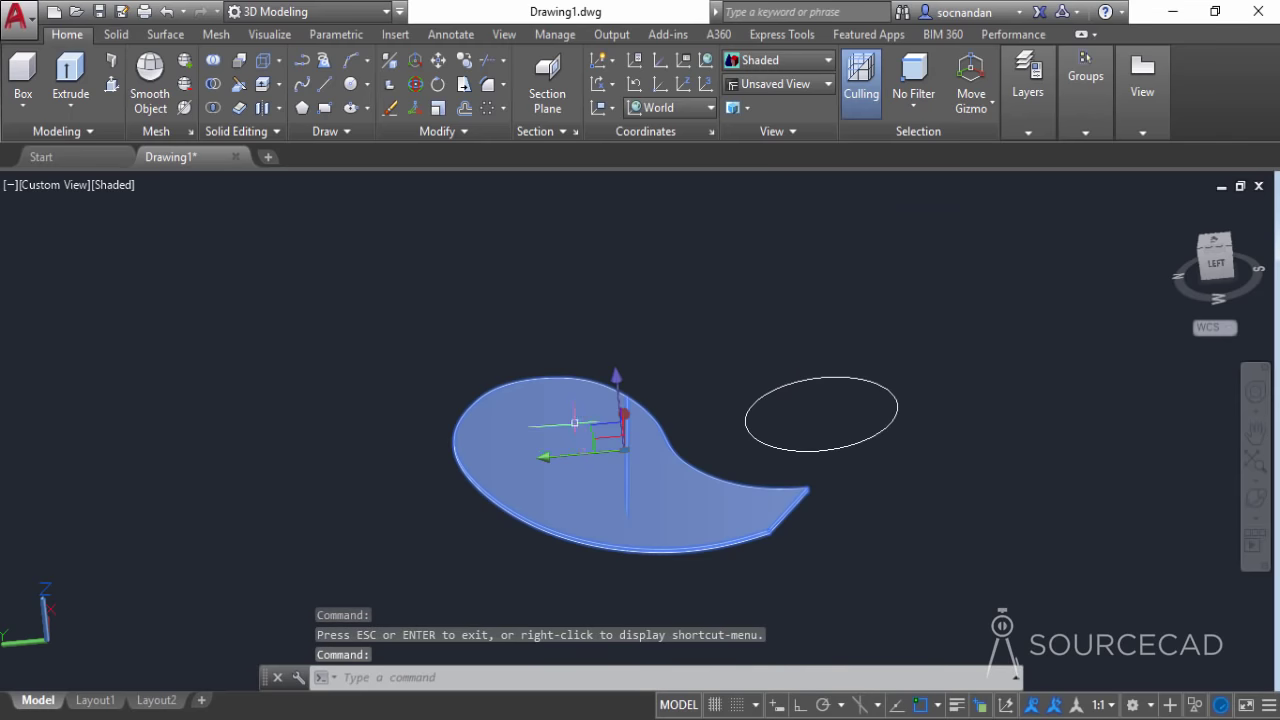
- Move the blade up with polar tracking on so its pointed tip sits inside the hub circle
{"action": "left_click", "coordinate": [438, 61]}
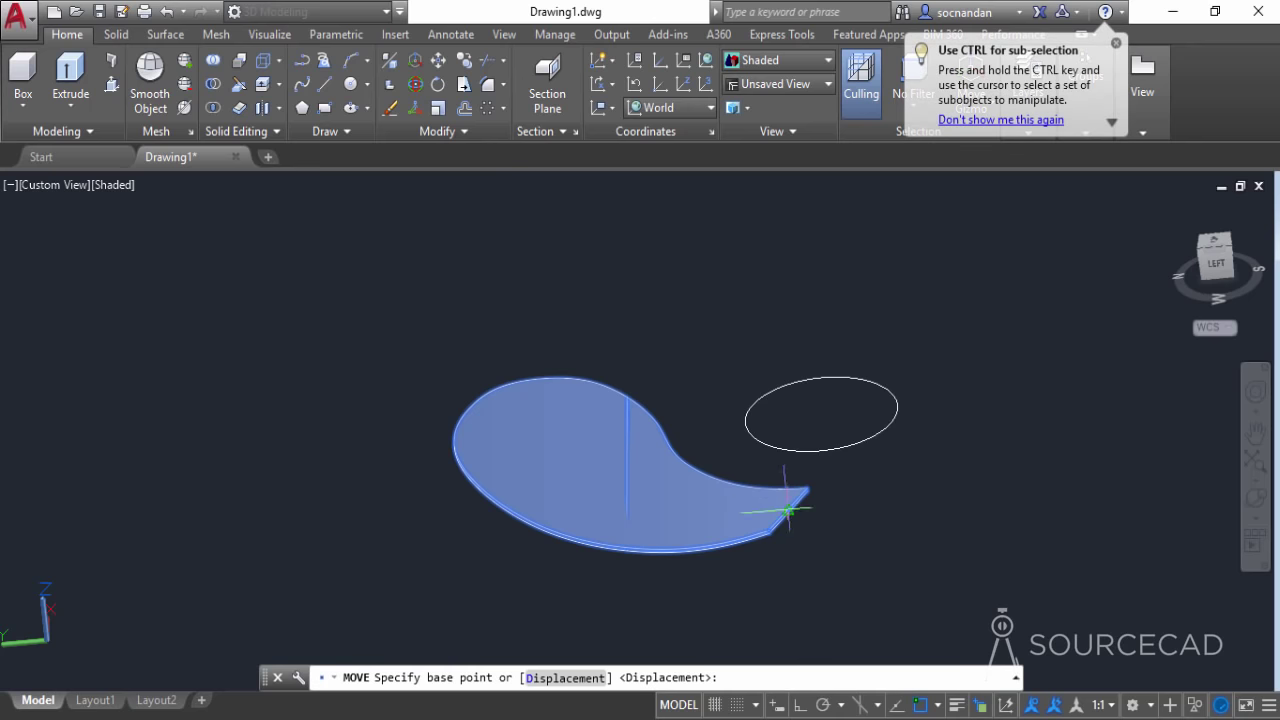
{"action": "left_click", "coordinate": [788, 514]}
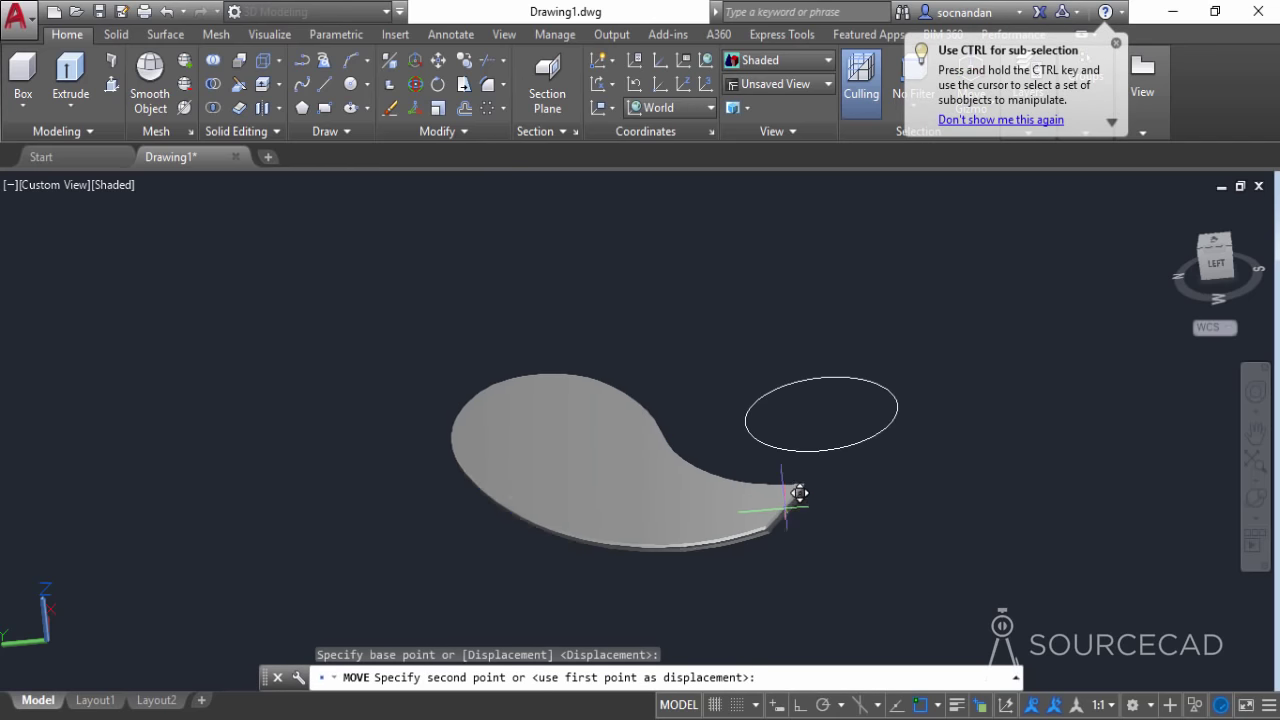
{"action": "left_click", "coordinate": [820, 706]}
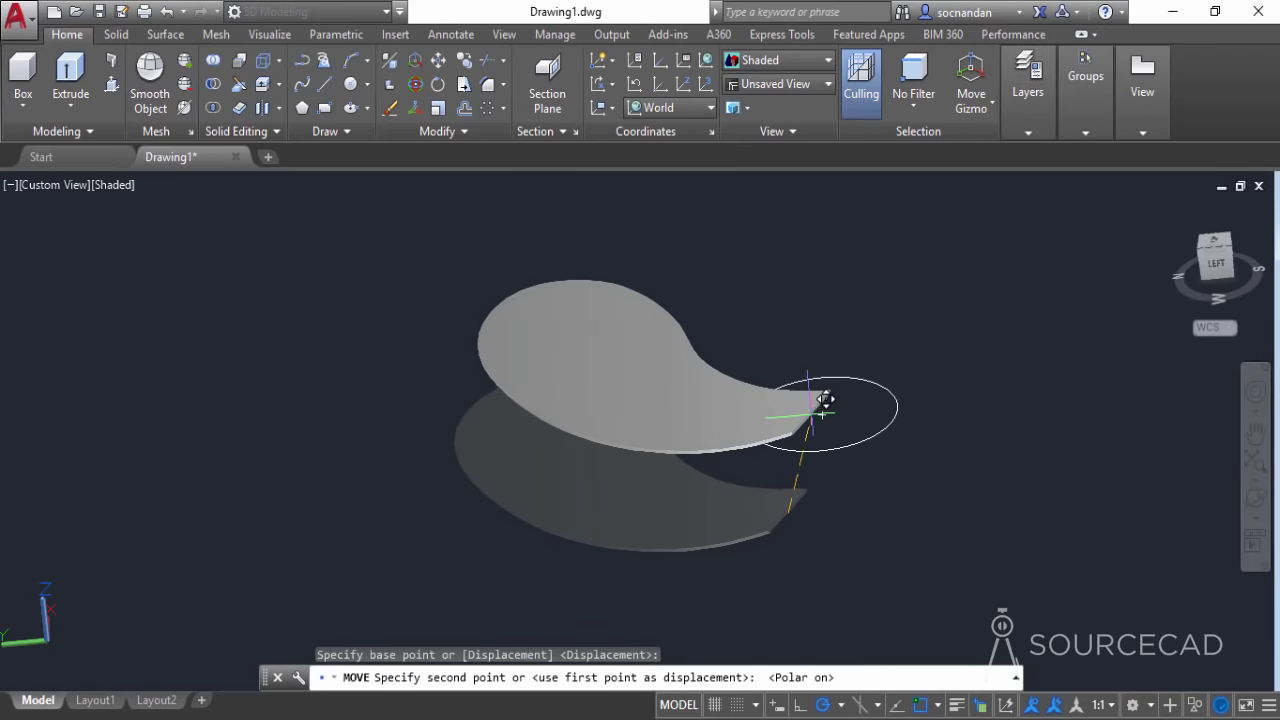
{"action": "left_click", "coordinate": [823, 413]}
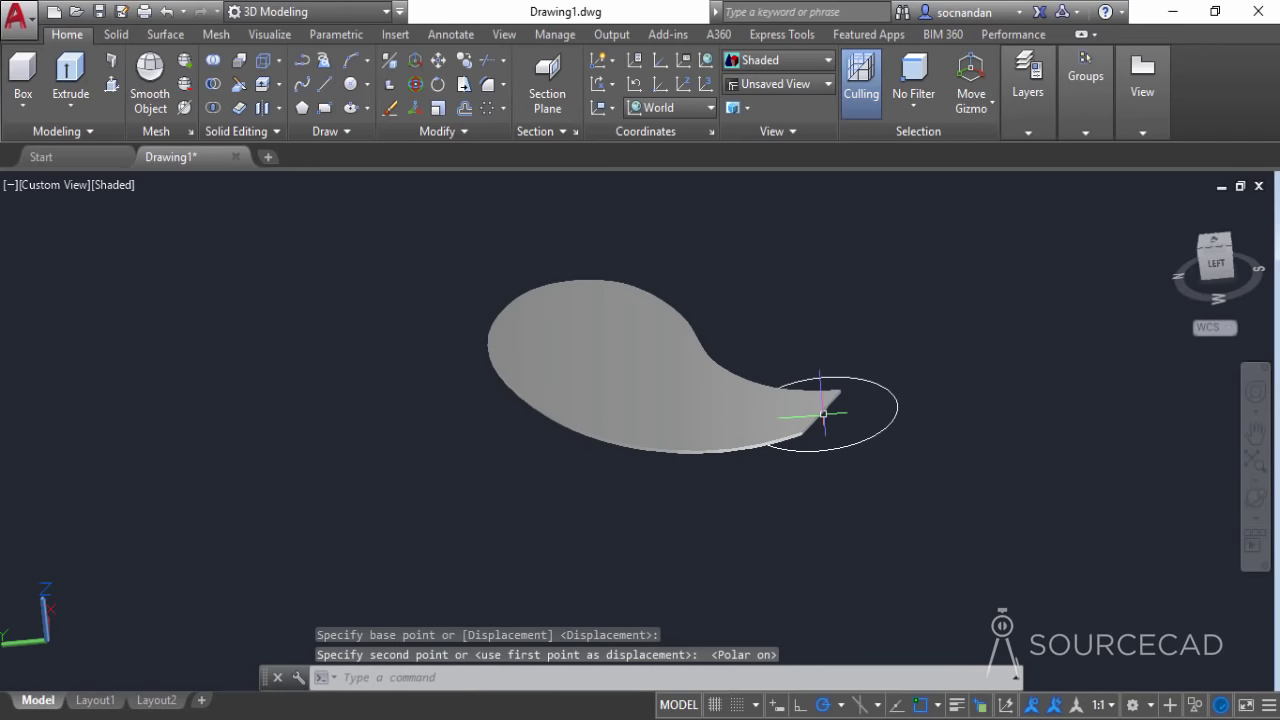
- Orbit around the blade, then switch to the Top view with the ViewCube
{"action": "left_click", "coordinate": [1256, 497]}
{"action": "left_click_drag", "start_coordinate": [805, 414], "coordinate": [737, 391]}
{"action": "right_click", "coordinate": [847, 295]}
{"action": "left_click", "coordinate": [885, 306]}
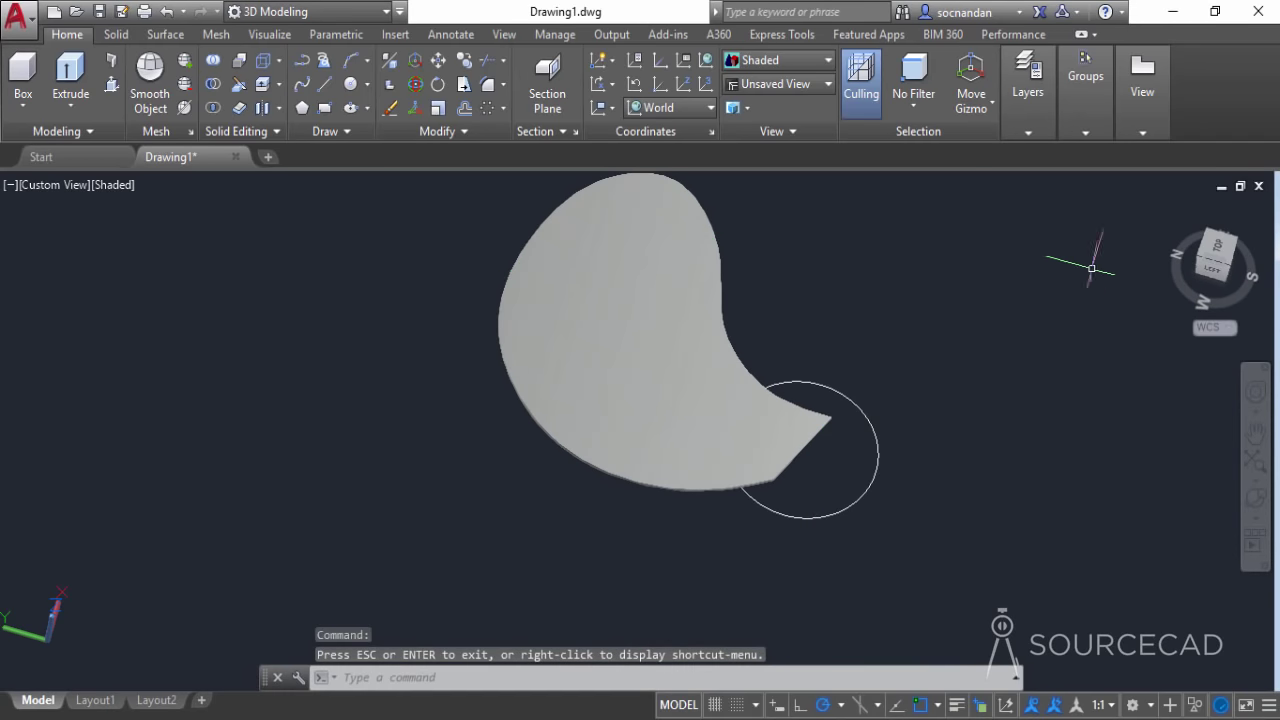
{"action": "left_click", "coordinate": [1216, 248]}
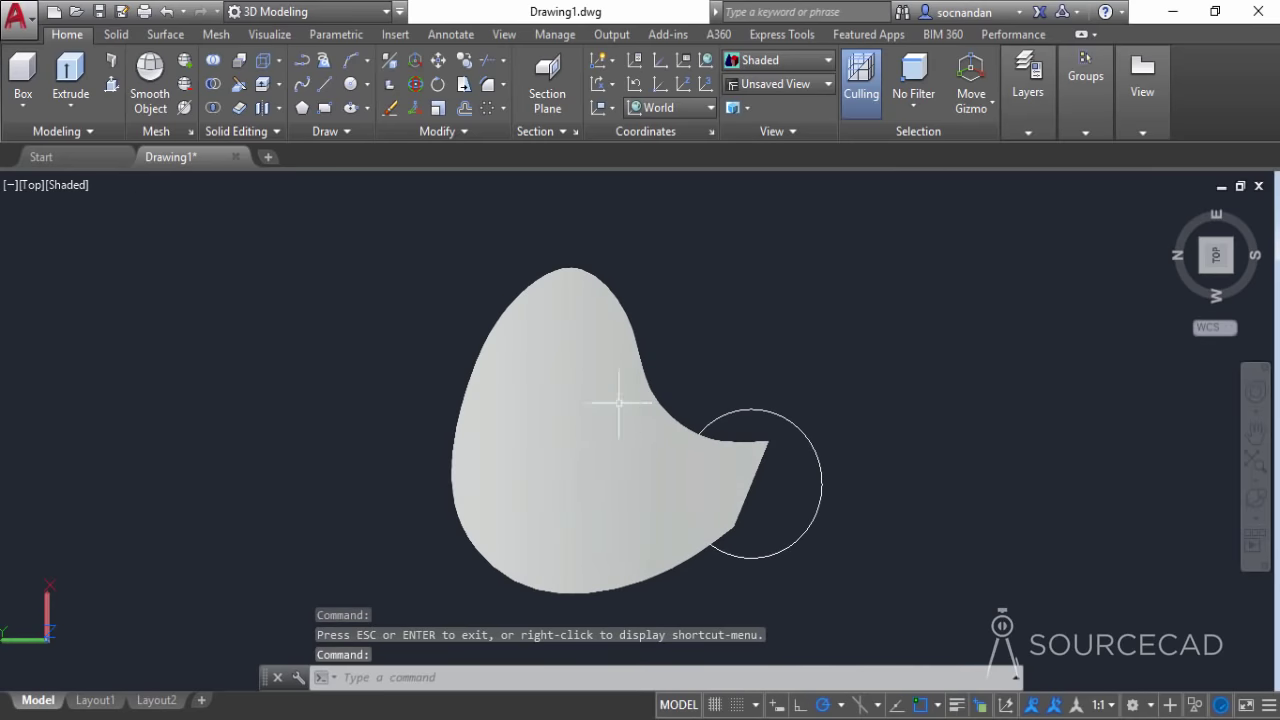
{"action": "left_click", "coordinate": [588, 405]}
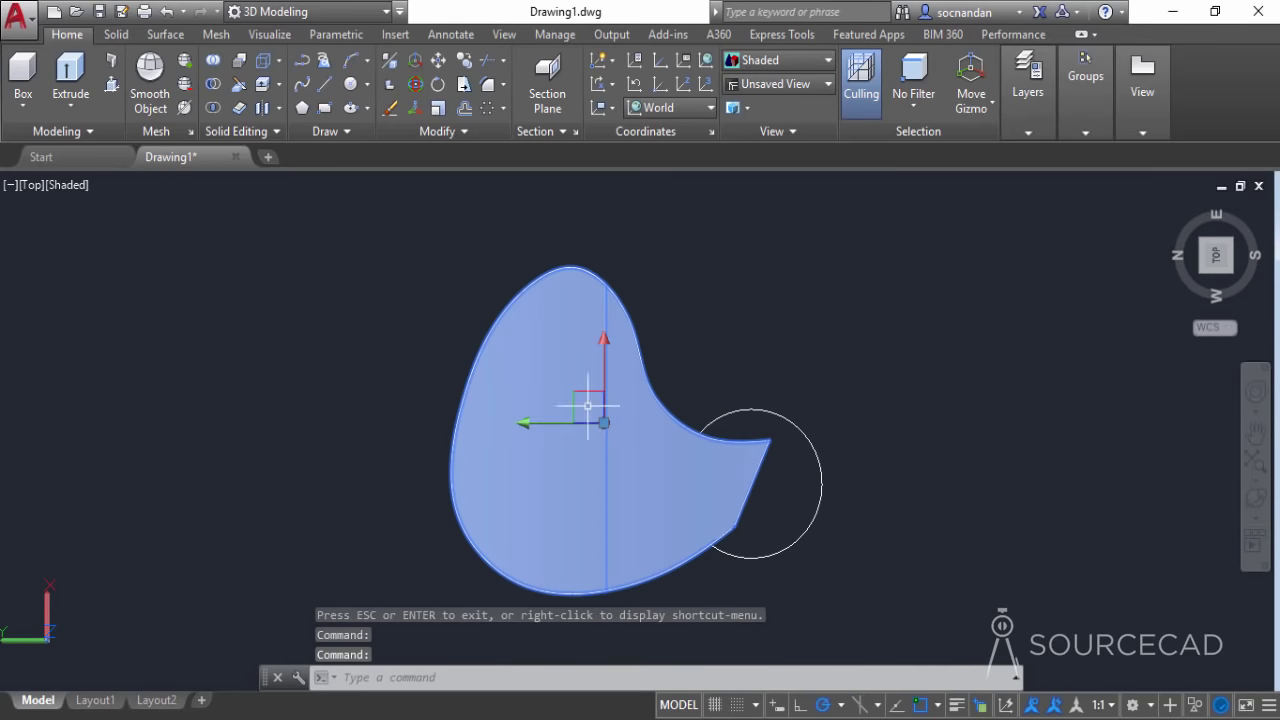
{"action": "left_click", "coordinate": [524, 424]}
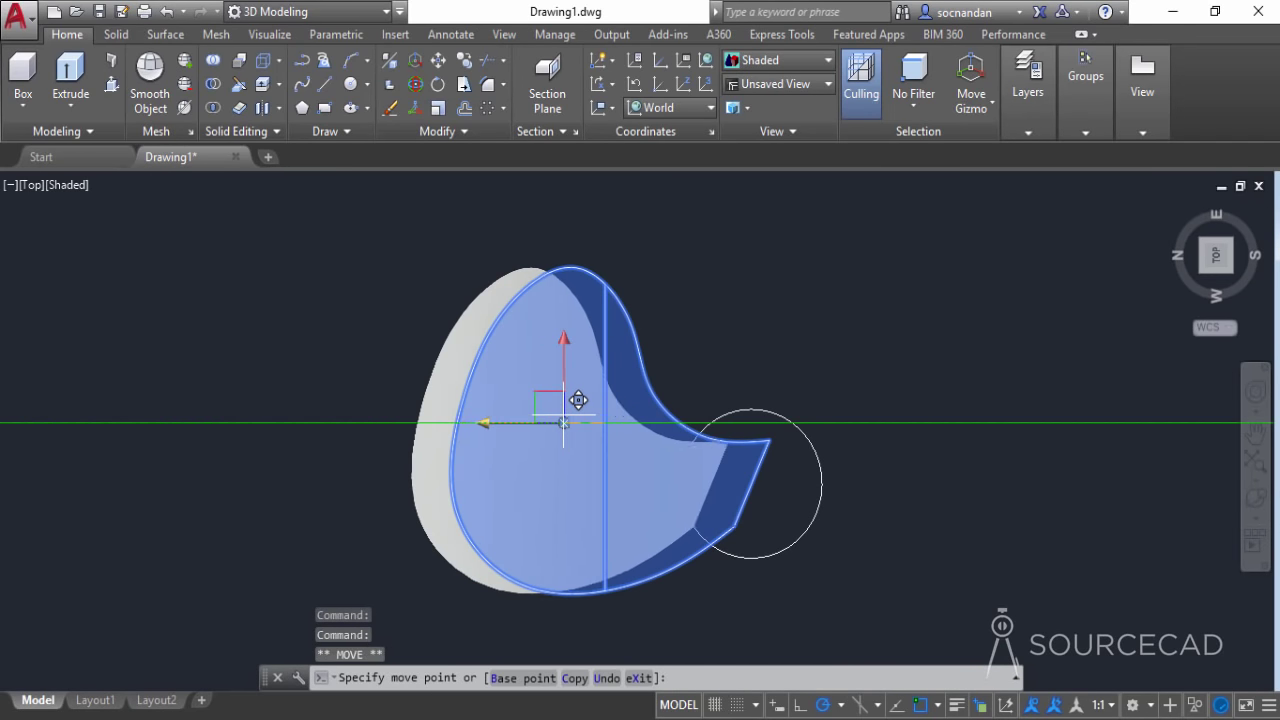
{"action": "key", "text": "Escape"}
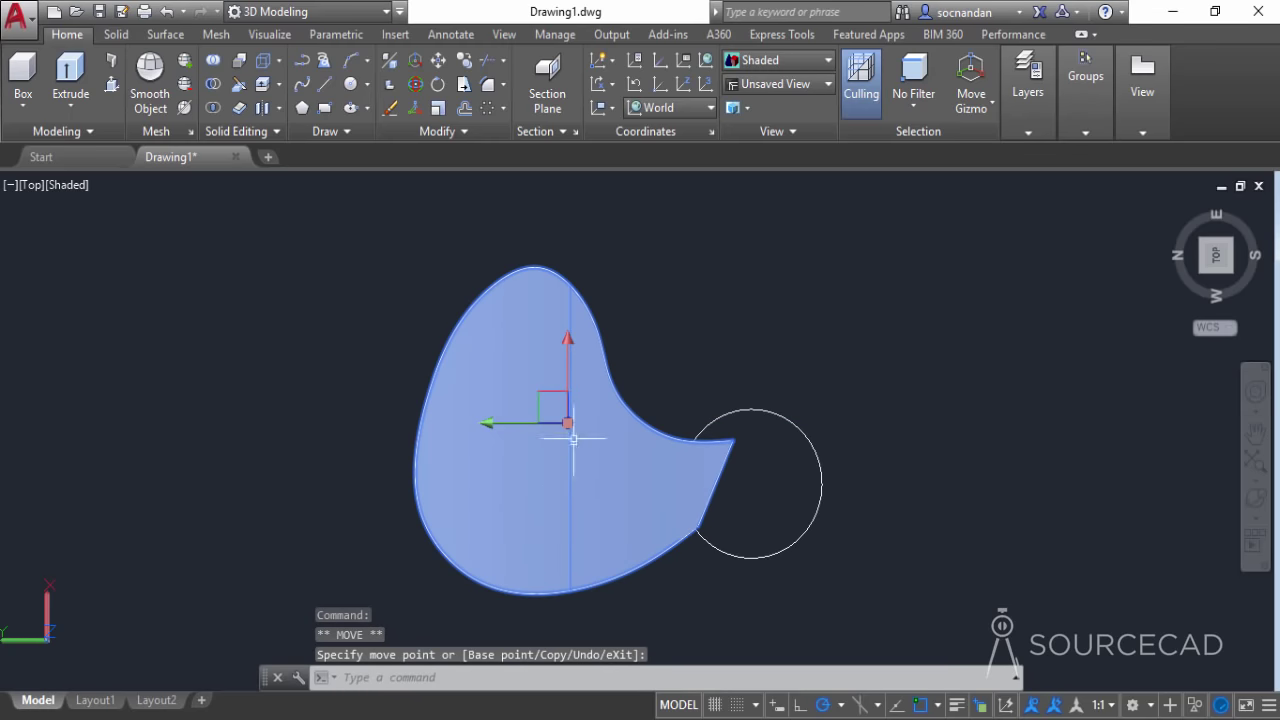
{"action": "left_click", "coordinate": [569, 360]}
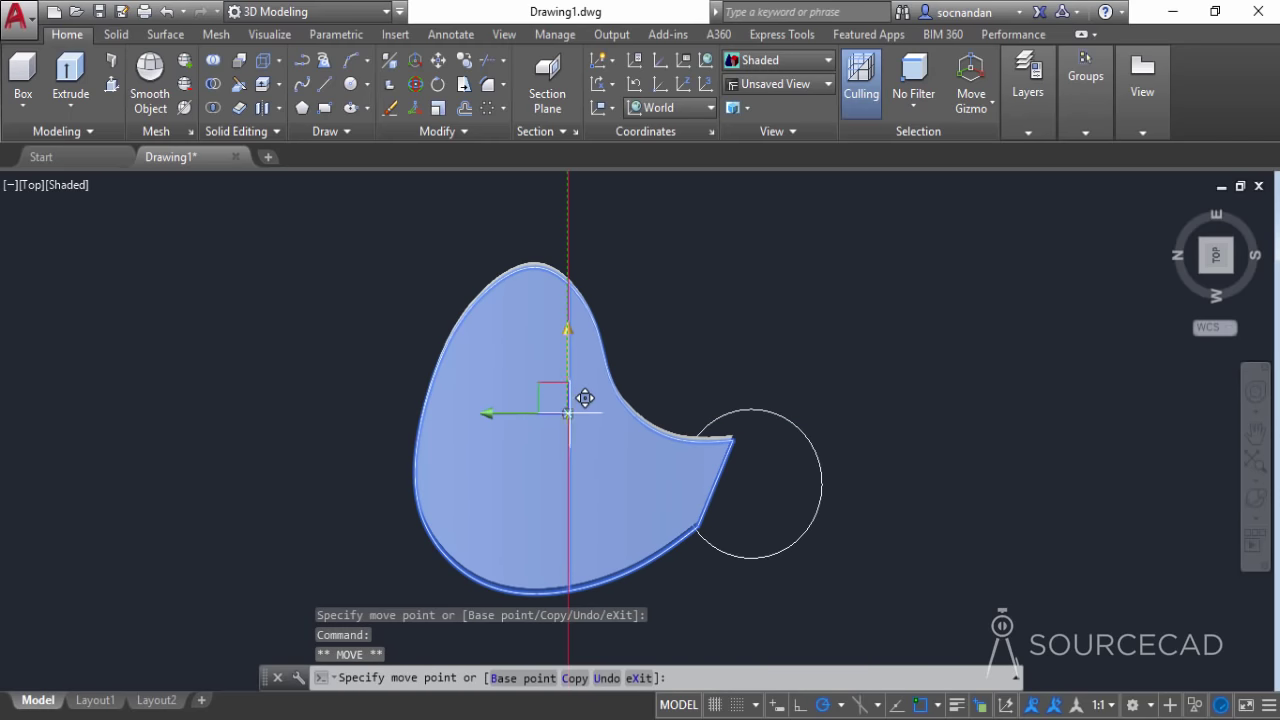
{"action": "key", "text": "Escape"}
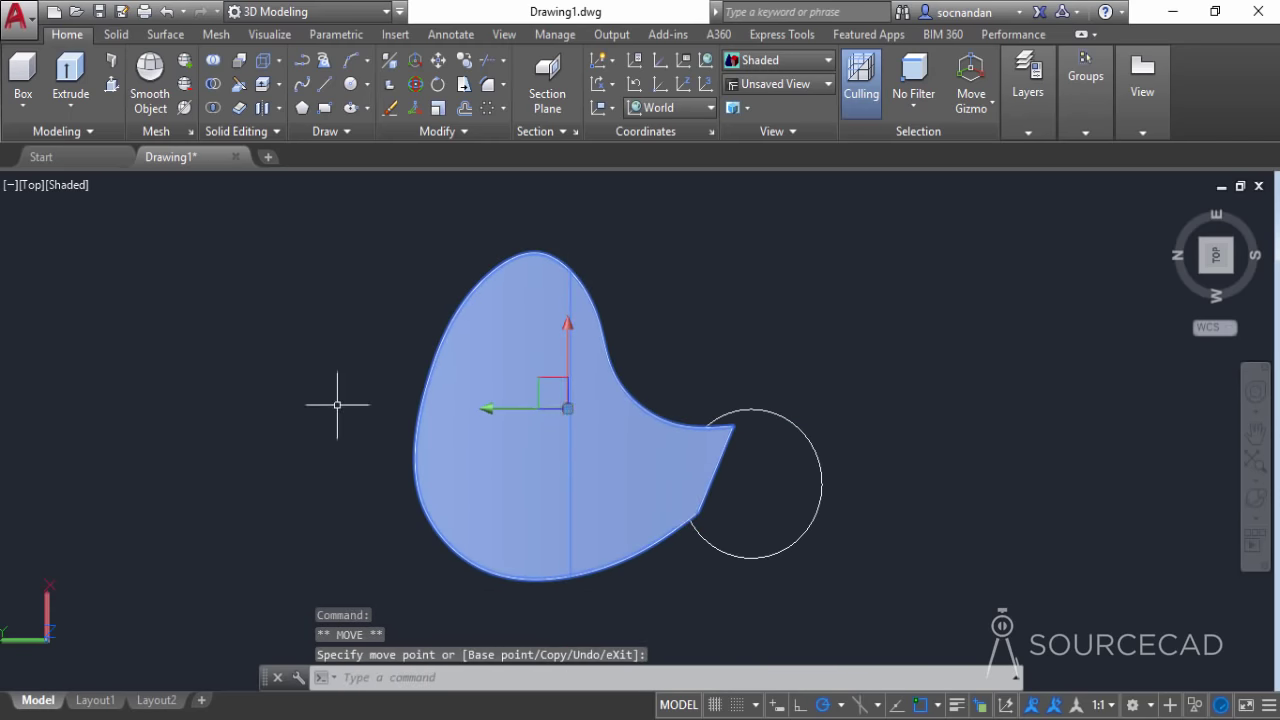
{"action": "key", "text": "Escape"}
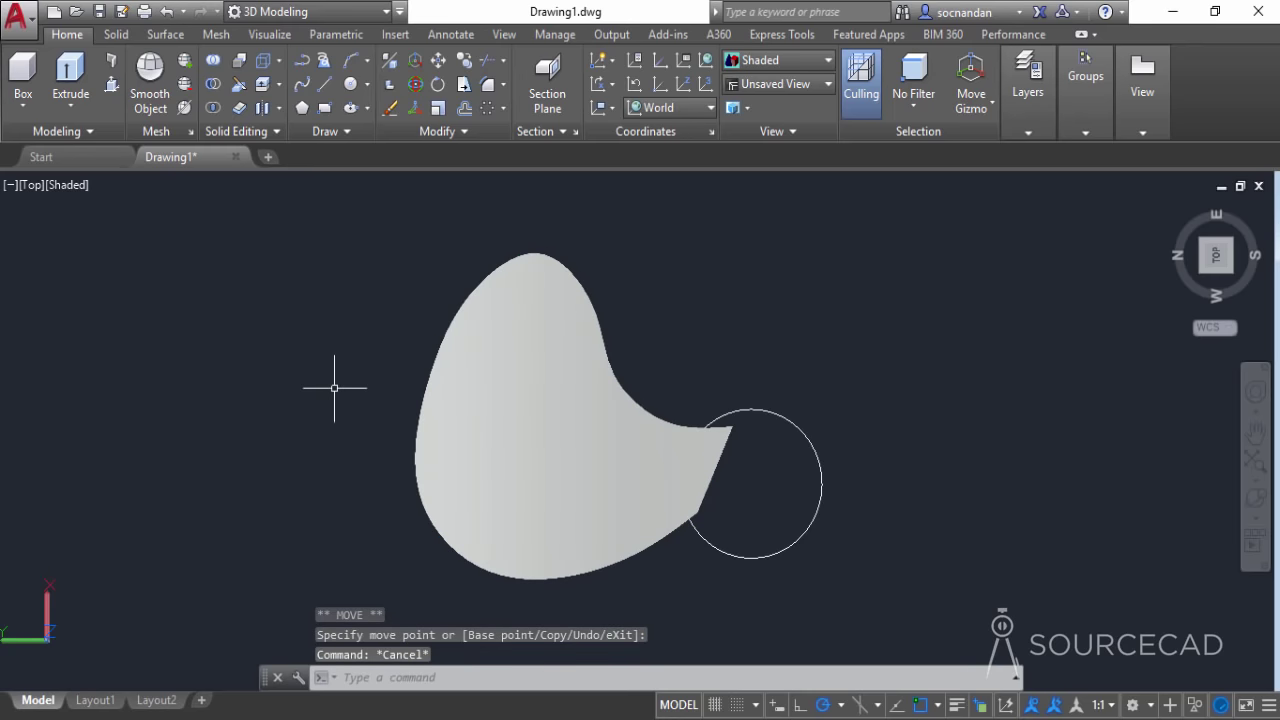
{"action": "left_click", "coordinate": [1254, 497]}
{"action": "left_click_drag", "start_coordinate": [585, 556], "coordinate": [618, 259]}
{"action": "right_click", "coordinate": [815, 285]}
{"action": "left_click", "coordinate": [846, 296]}
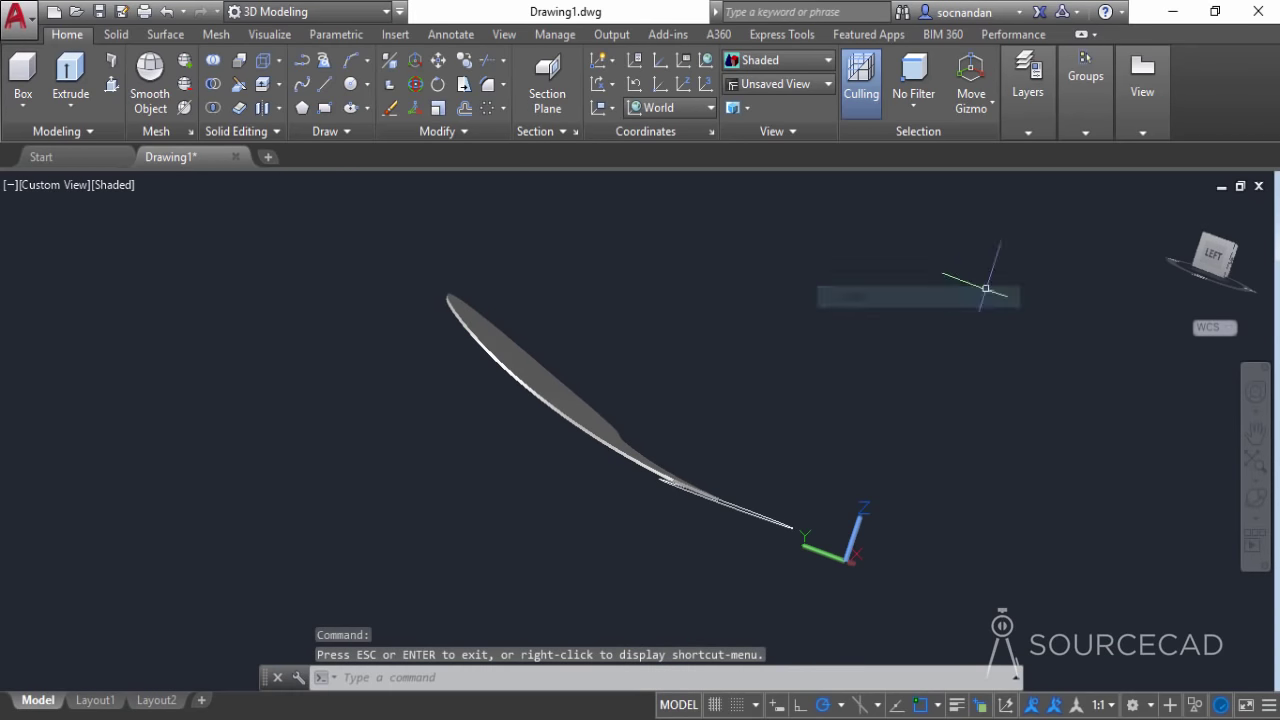
- From the Left view, 3D-rotate the blade about its tip so it lies nearly level with the hub
{"action": "left_click", "coordinate": [1216, 256]}
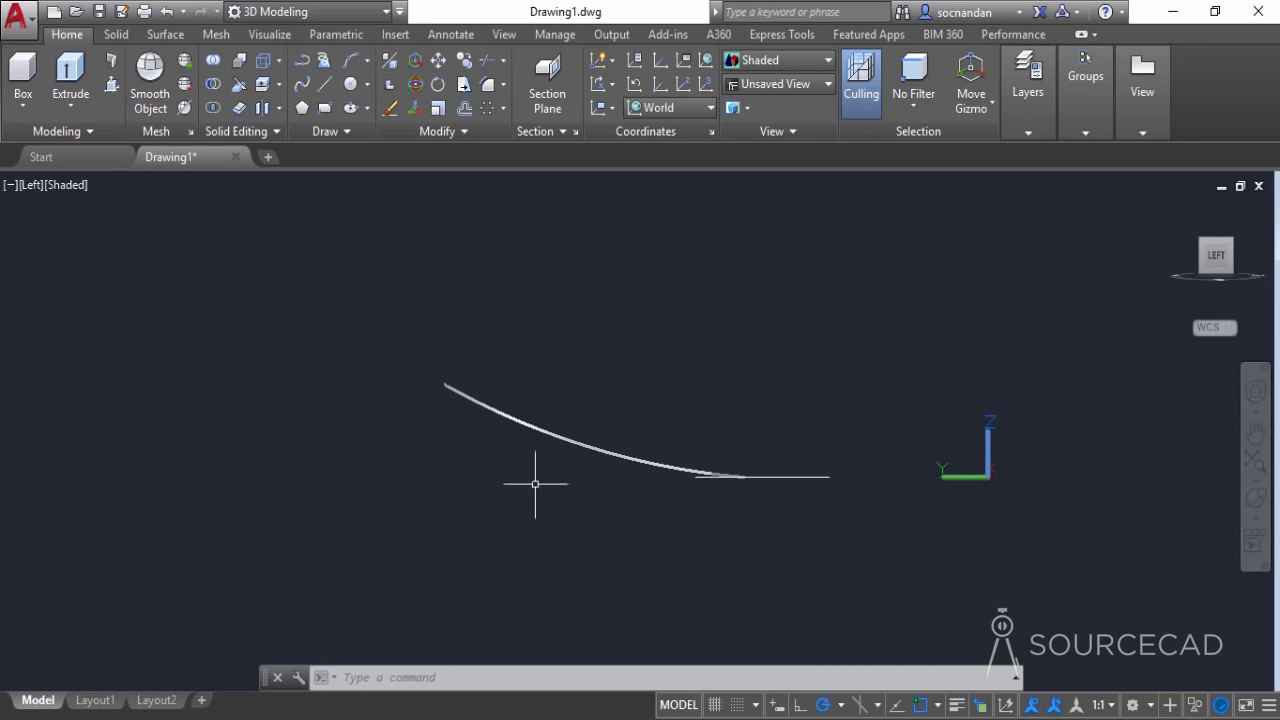
{"action": "left_click", "coordinate": [416, 86]}
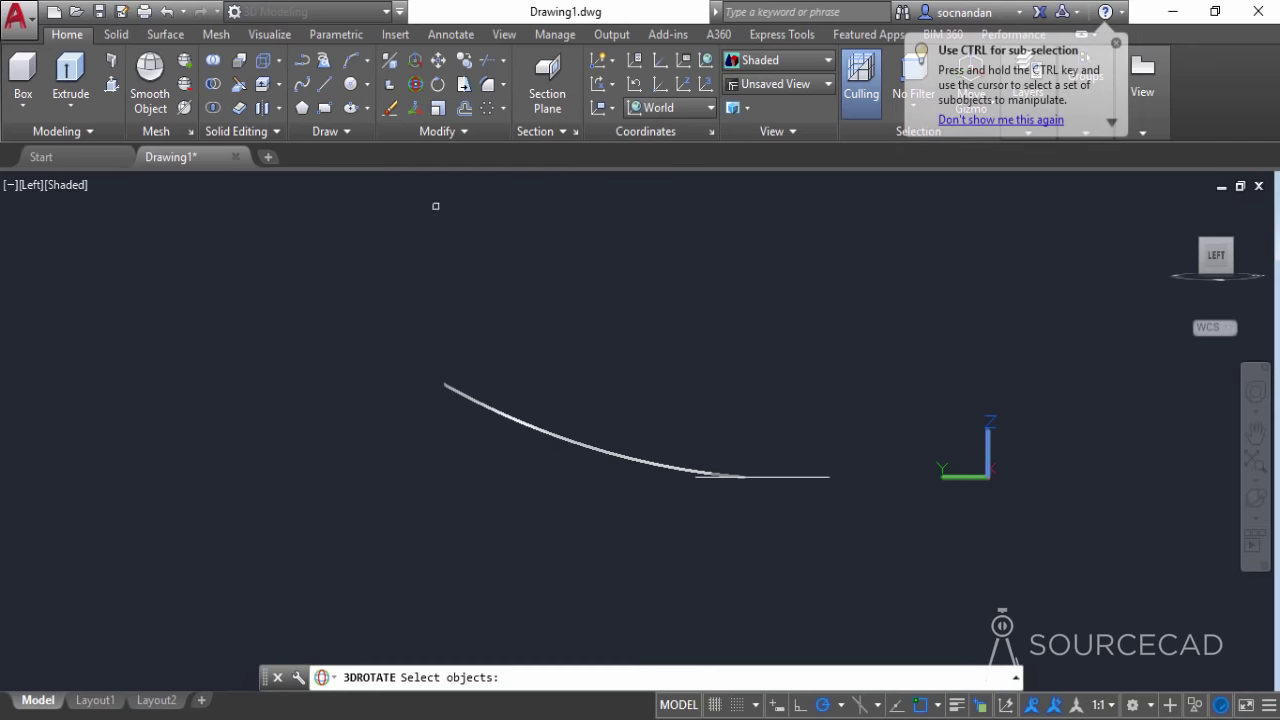
{"action": "left_click", "coordinate": [475, 400]}
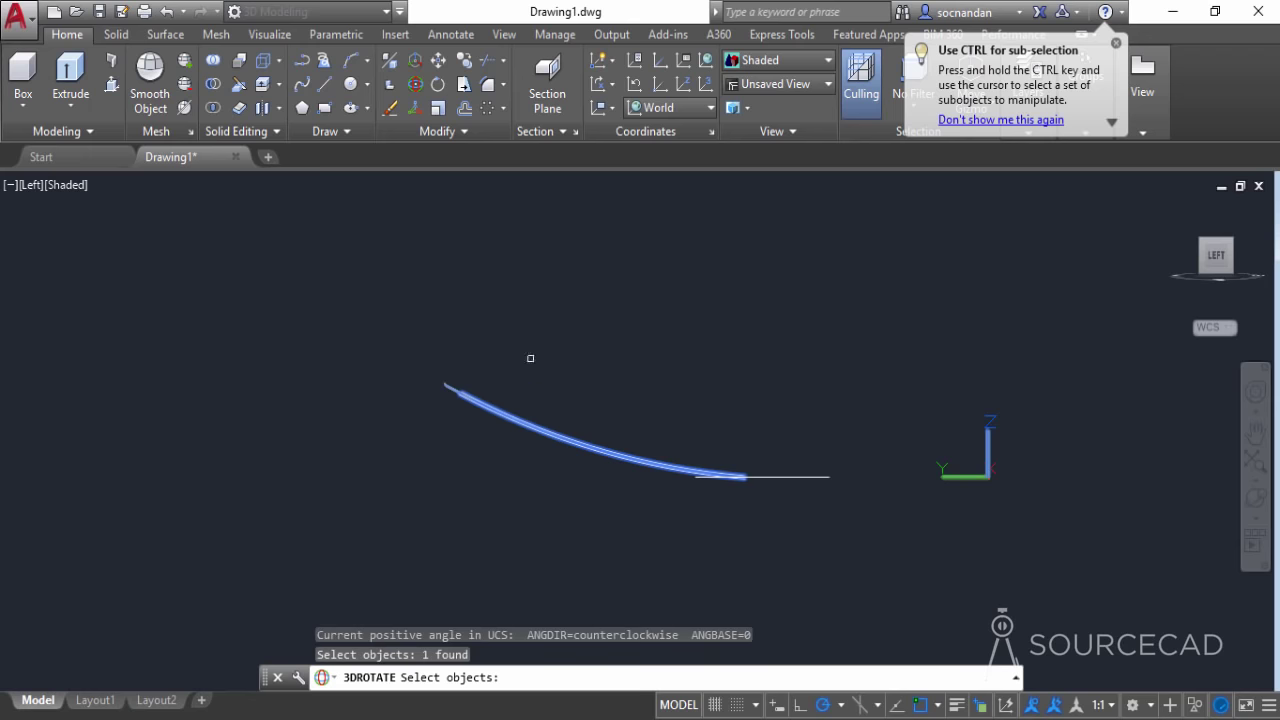
{"action": "key", "text": "Return"}
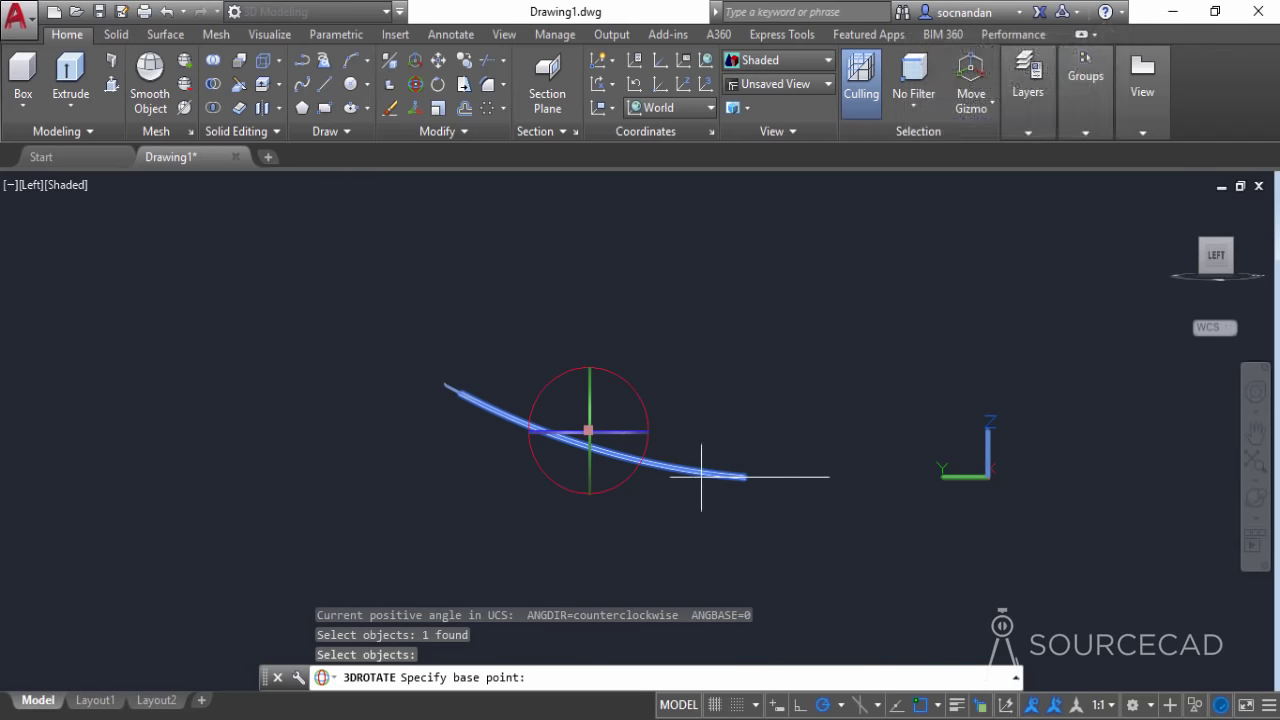
{"action": "left_click", "coordinate": [744, 478]}
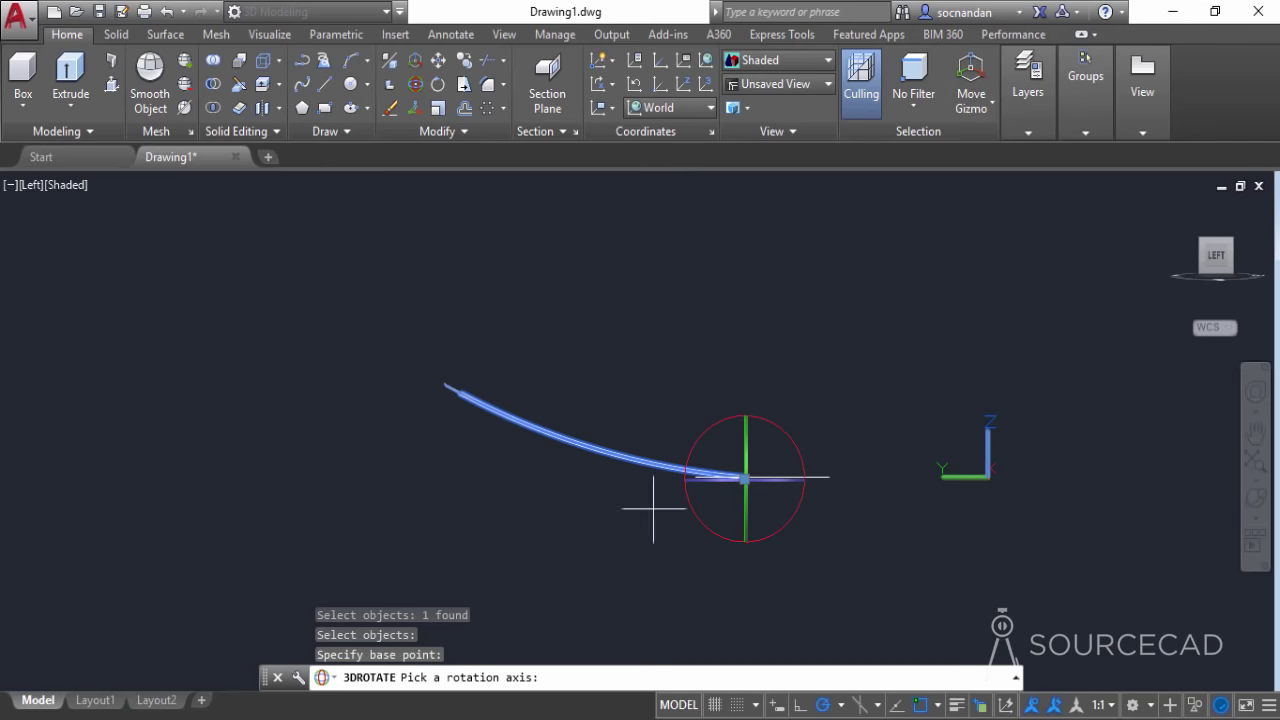
{"action": "left_click", "coordinate": [710, 435]}
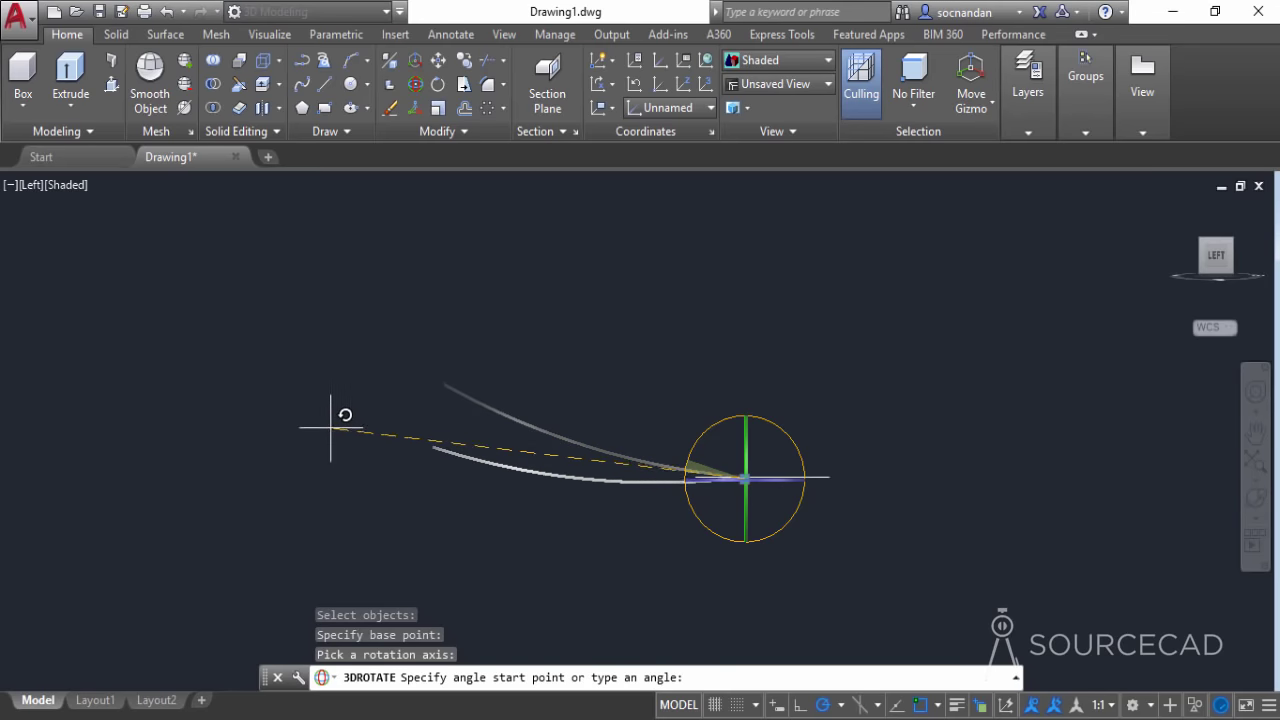
{"action": "key", "text": "Escape"}
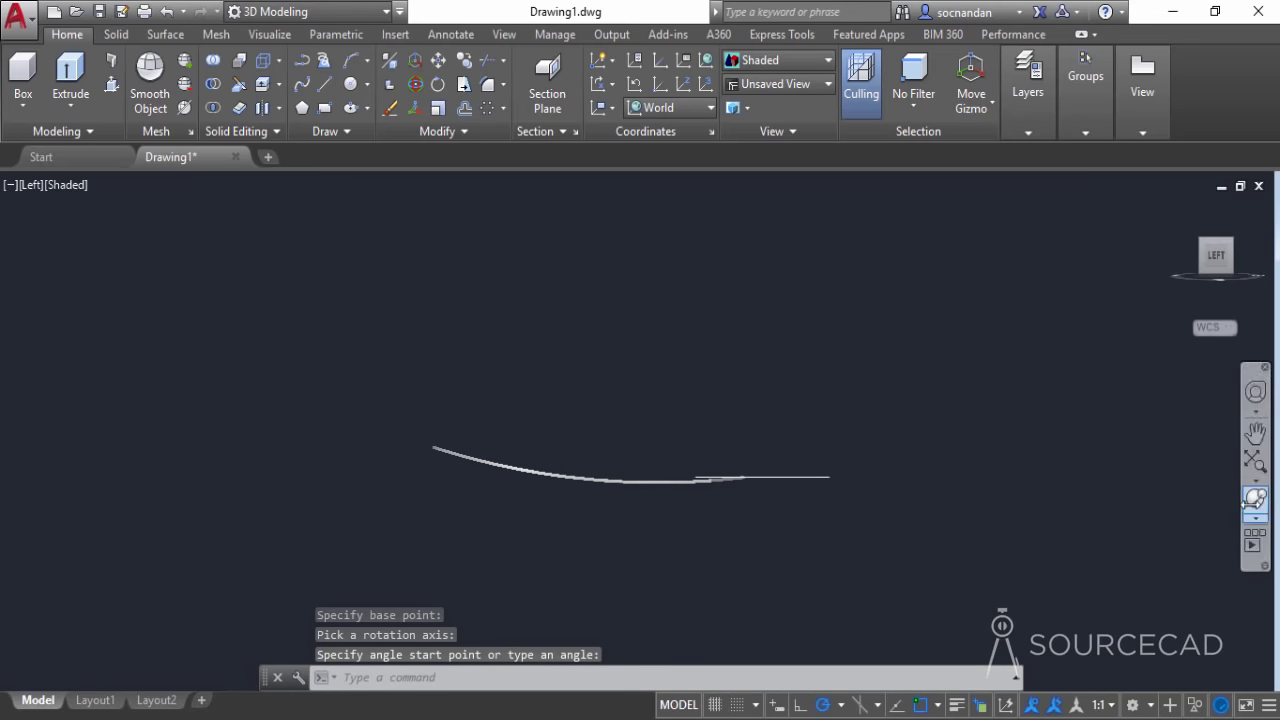
{"action": "left_click", "coordinate": [1255, 497]}
- Extrude the hub circle into a 3.8616-unit-tall solid cylinder meeting the blade's tip
{"action": "left_click_drag", "start_coordinate": [654, 397], "coordinate": [678, 499]}
{"action": "right_click", "coordinate": [693, 304]}
{"action": "left_click", "coordinate": [720, 320]}
{"action": "left_click", "coordinate": [70, 75]}
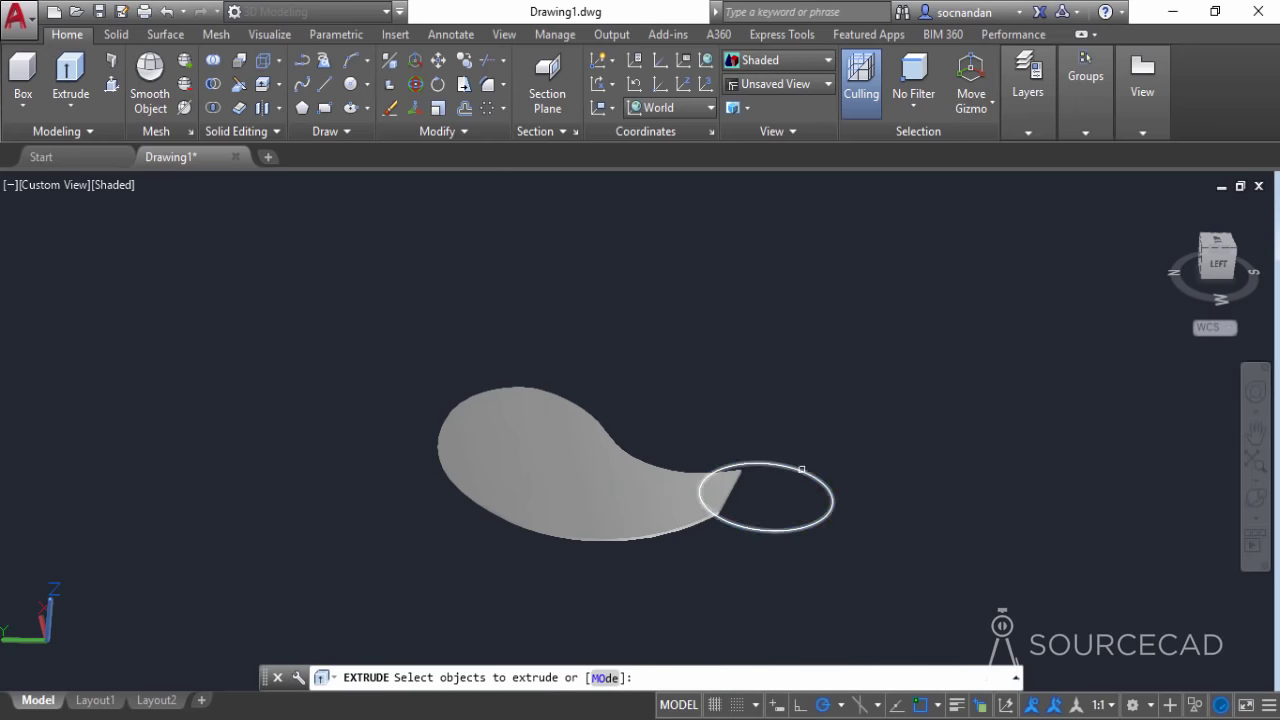
{"action": "left_click", "coordinate": [800, 464]}
{"action": "right_click", "coordinate": [780, 367]}
{"action": "left_click", "coordinate": [800, 380]}
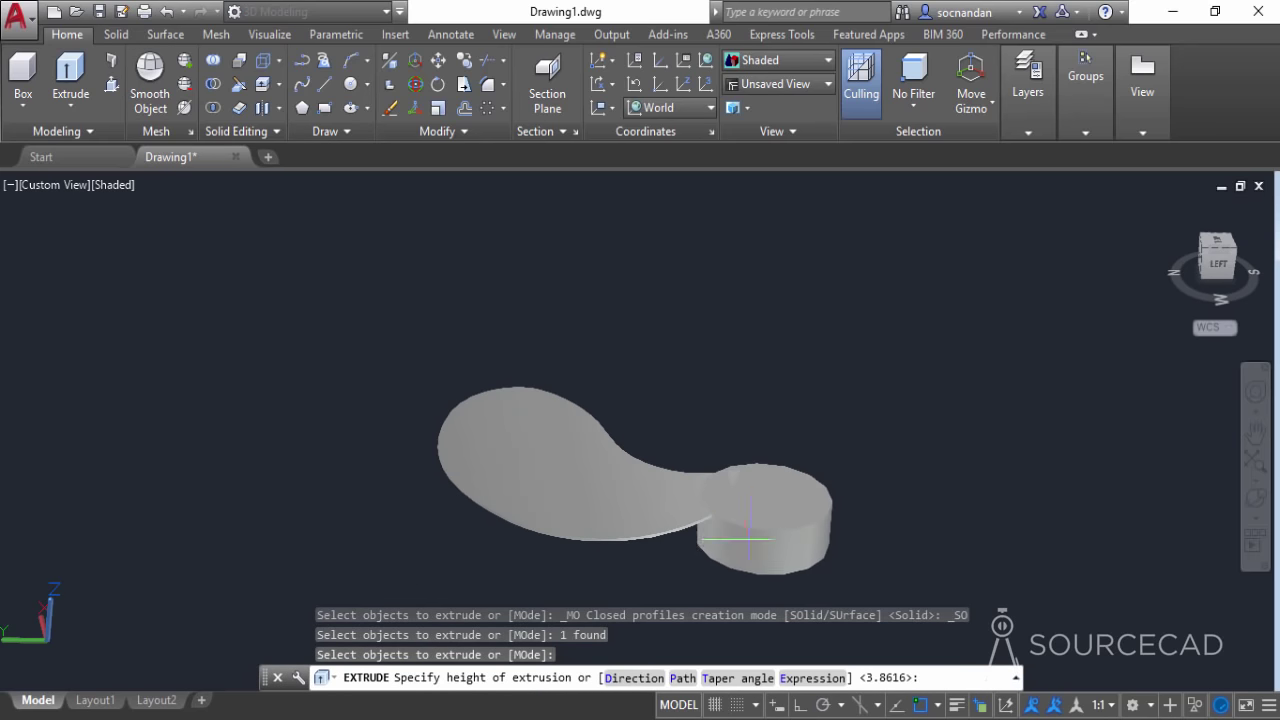
{"action": "left_click", "coordinate": [732, 553]}
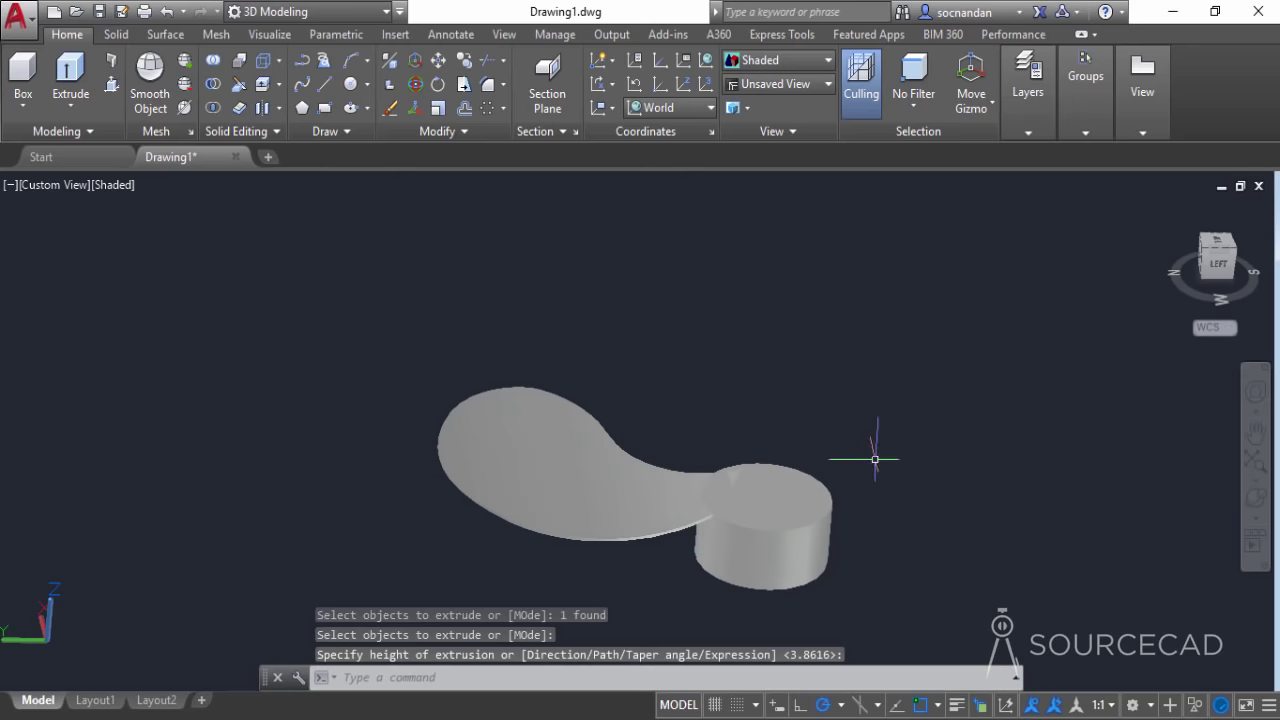
{"action": "left_click", "coordinate": [569, 431]}
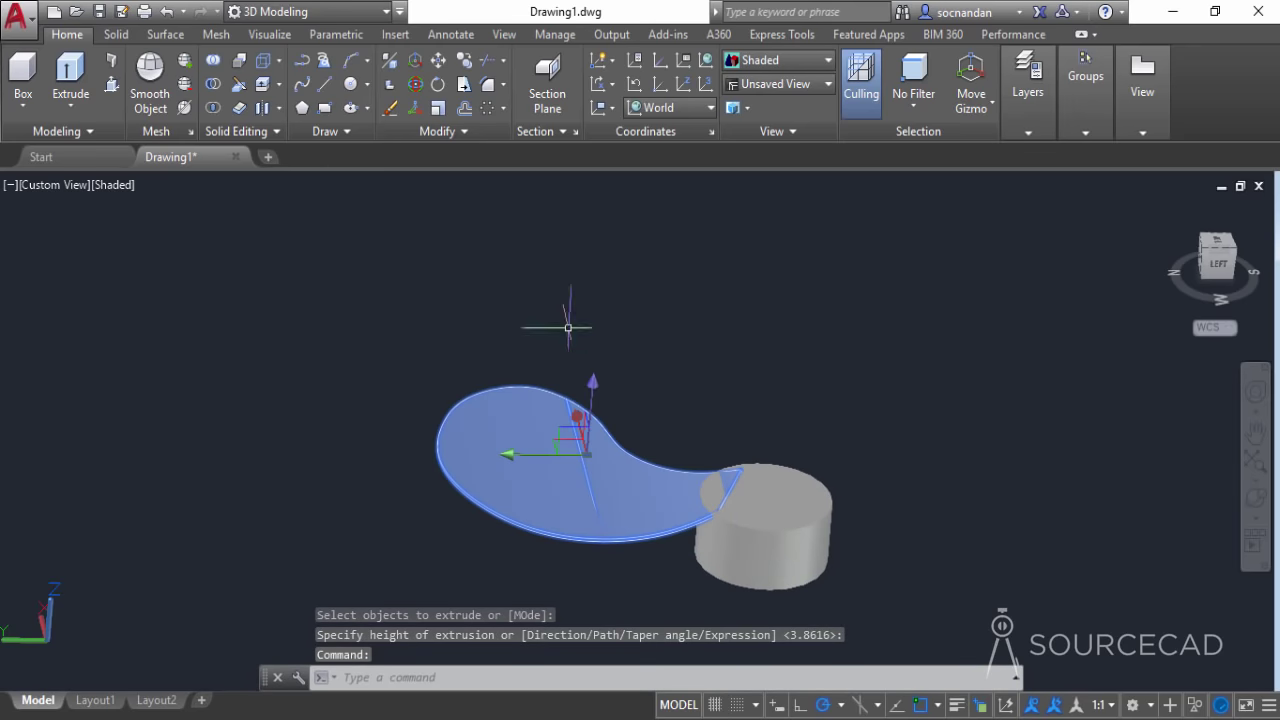
- Polar-array the blade into 3 copies spaced 120° around the hub's centre
{"action": "left_click", "coordinate": [504, 110]}
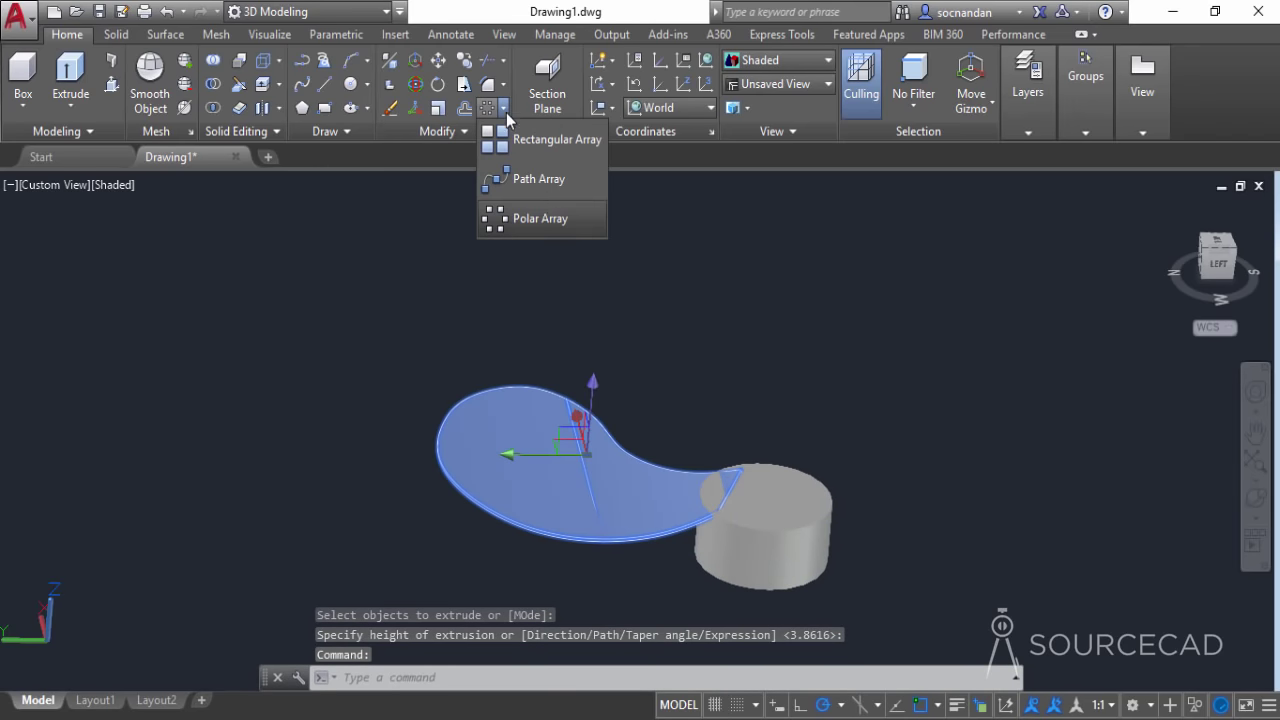
{"action": "left_click", "coordinate": [560, 217]}
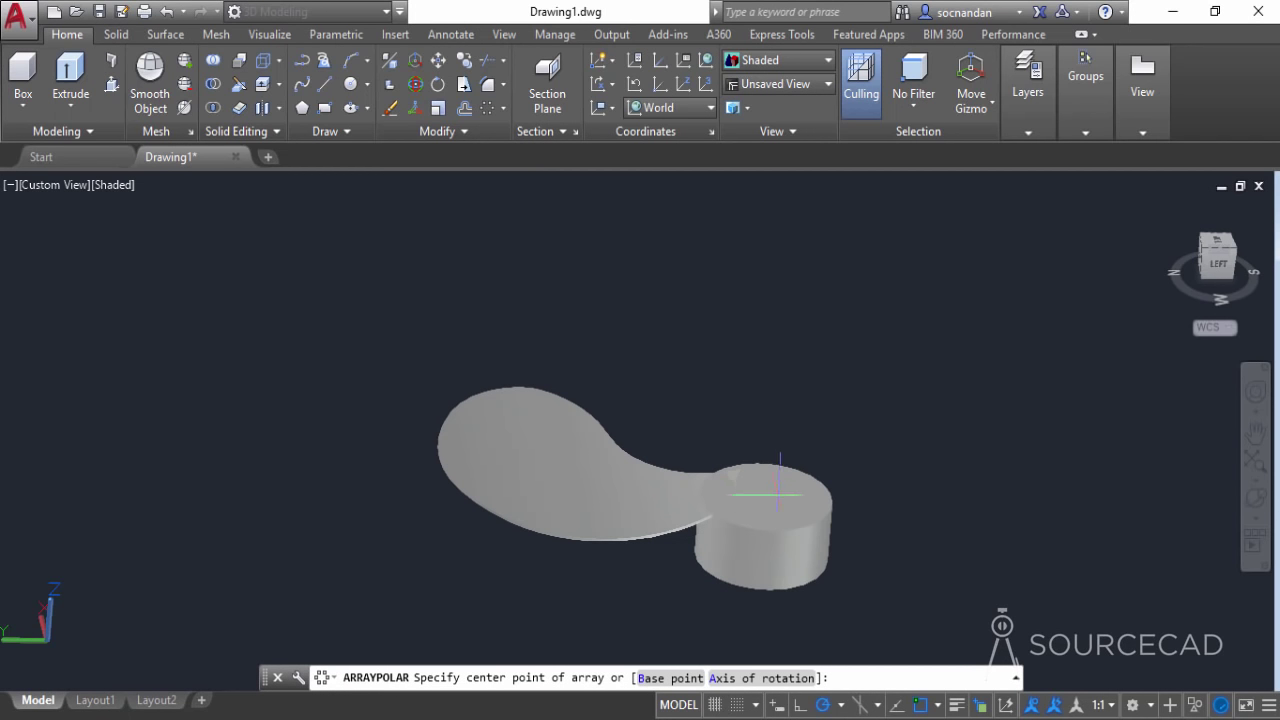
{"action": "left_click", "coordinate": [1255, 497]}
{"action": "left_click_drag", "start_coordinate": [715, 450], "coordinate": [676, 551]}
{"action": "key", "text": "Escape"}
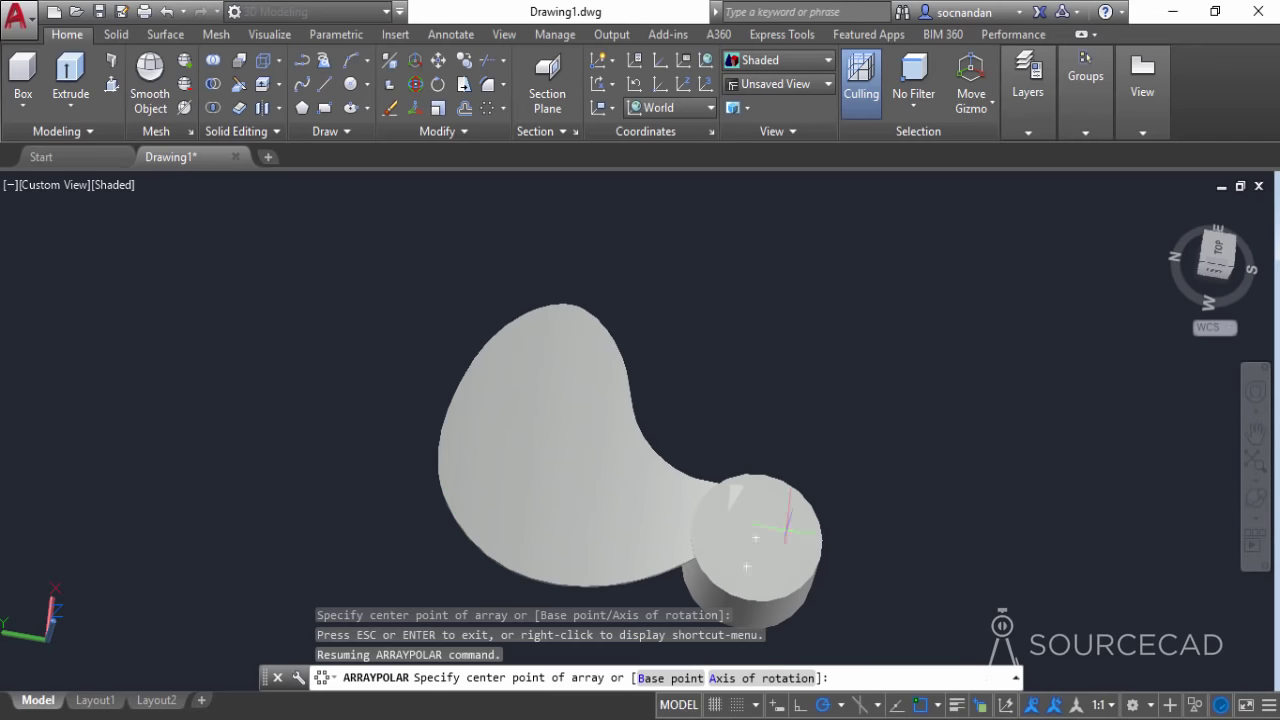
{"action": "left_click", "coordinate": [756, 538]}
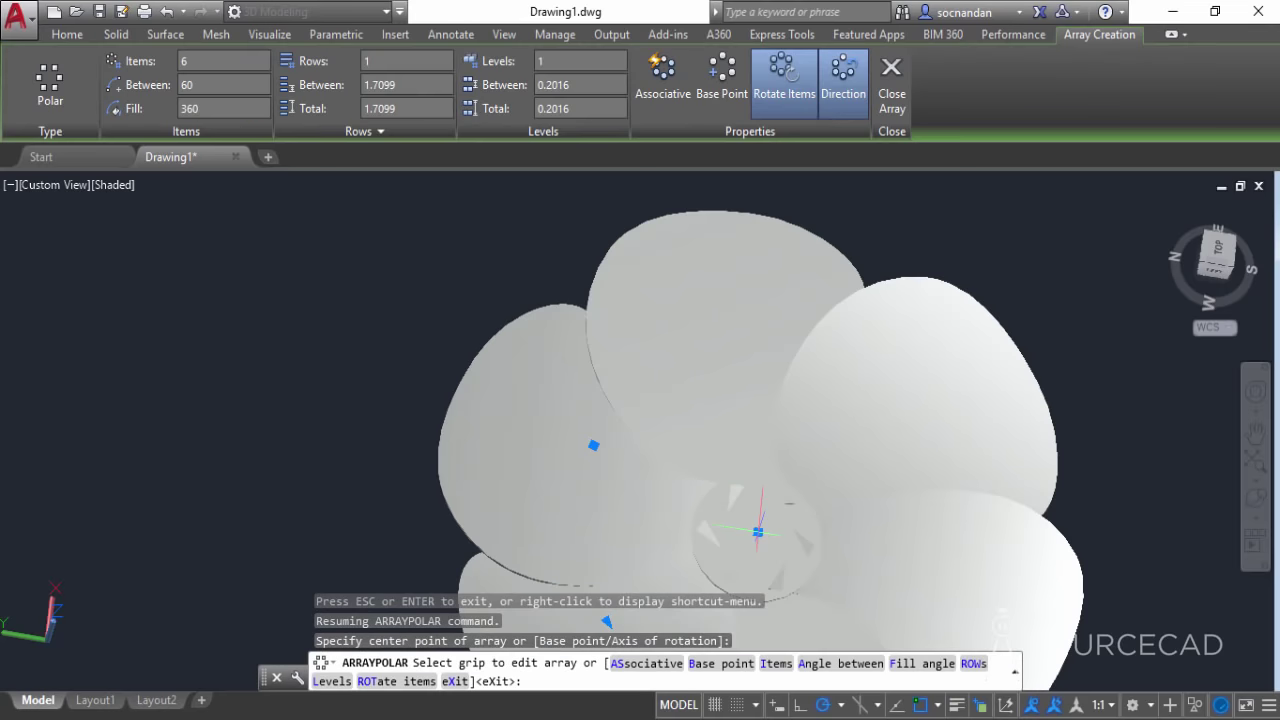
{"action": "scroll", "coordinate": [763, 440], "scroll_direction": "down", "scroll_amount": 4}
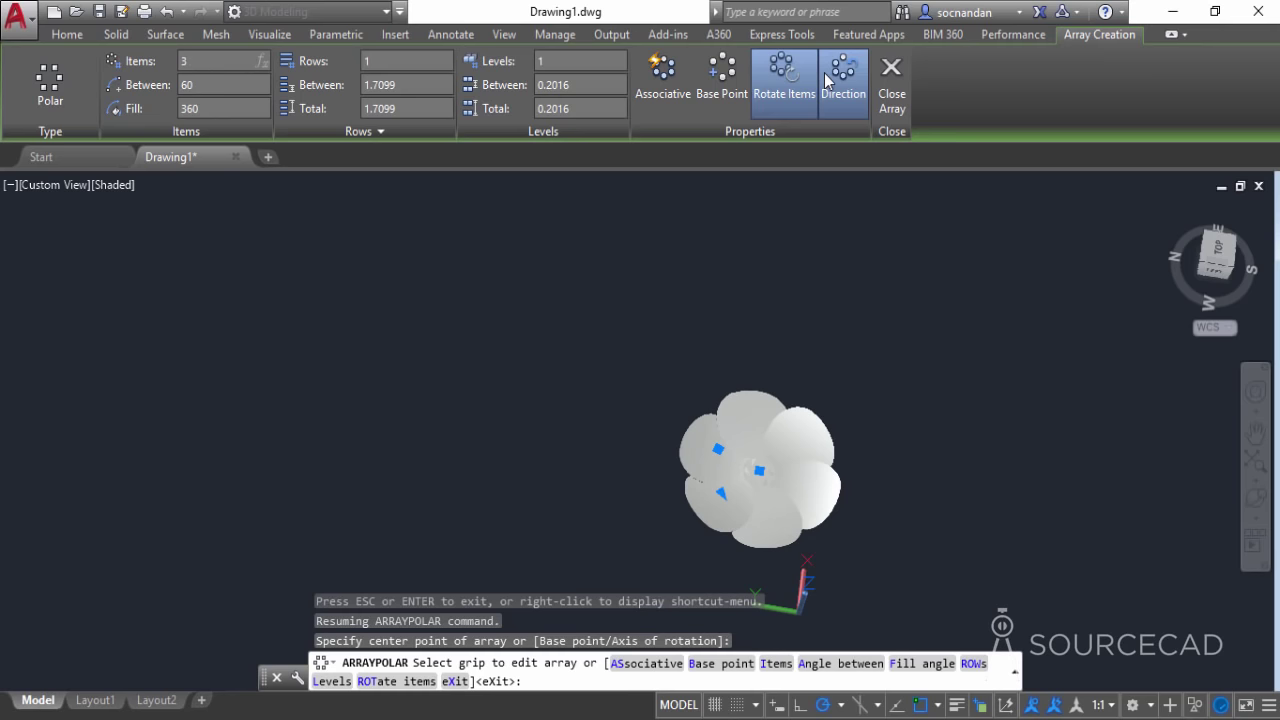
{"action": "left_click", "coordinate": [891, 80]}
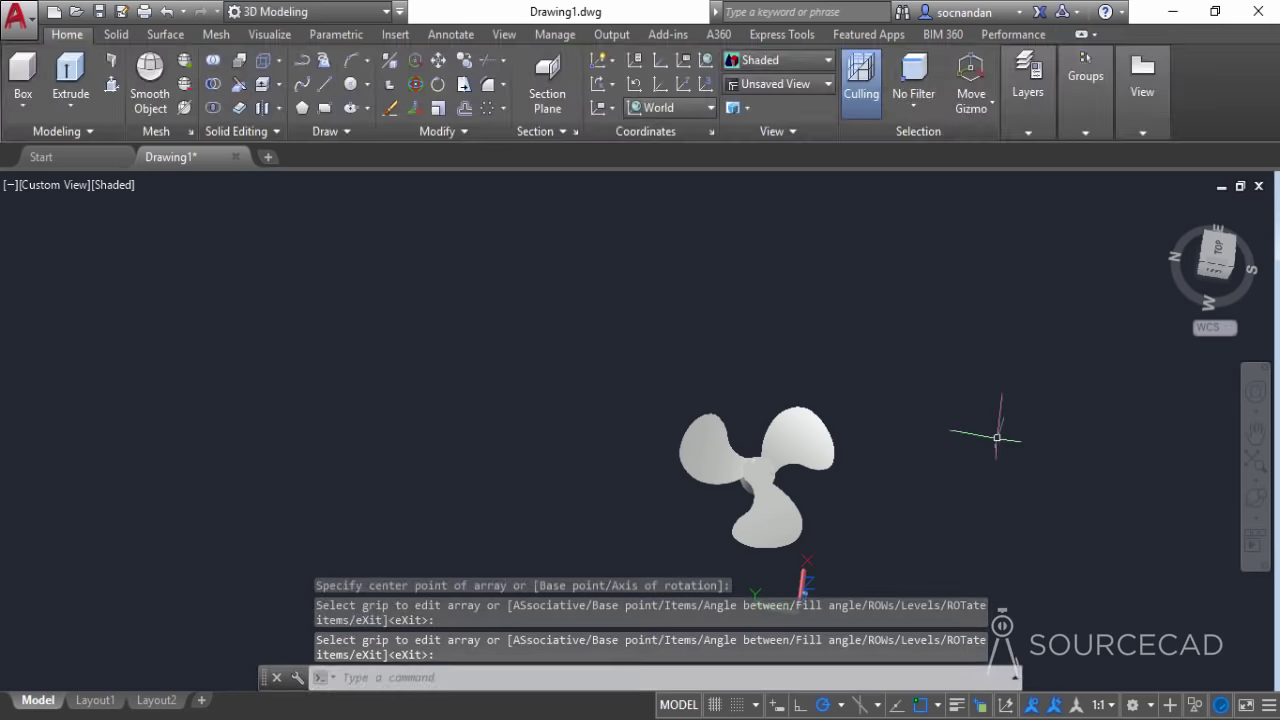
{"action": "left_click_drag", "start_coordinate": [737, 486], "coordinate": [740, 416]}
{"action": "key", "text": "Escape"}
{"action": "left_click", "coordinate": [810, 427]}
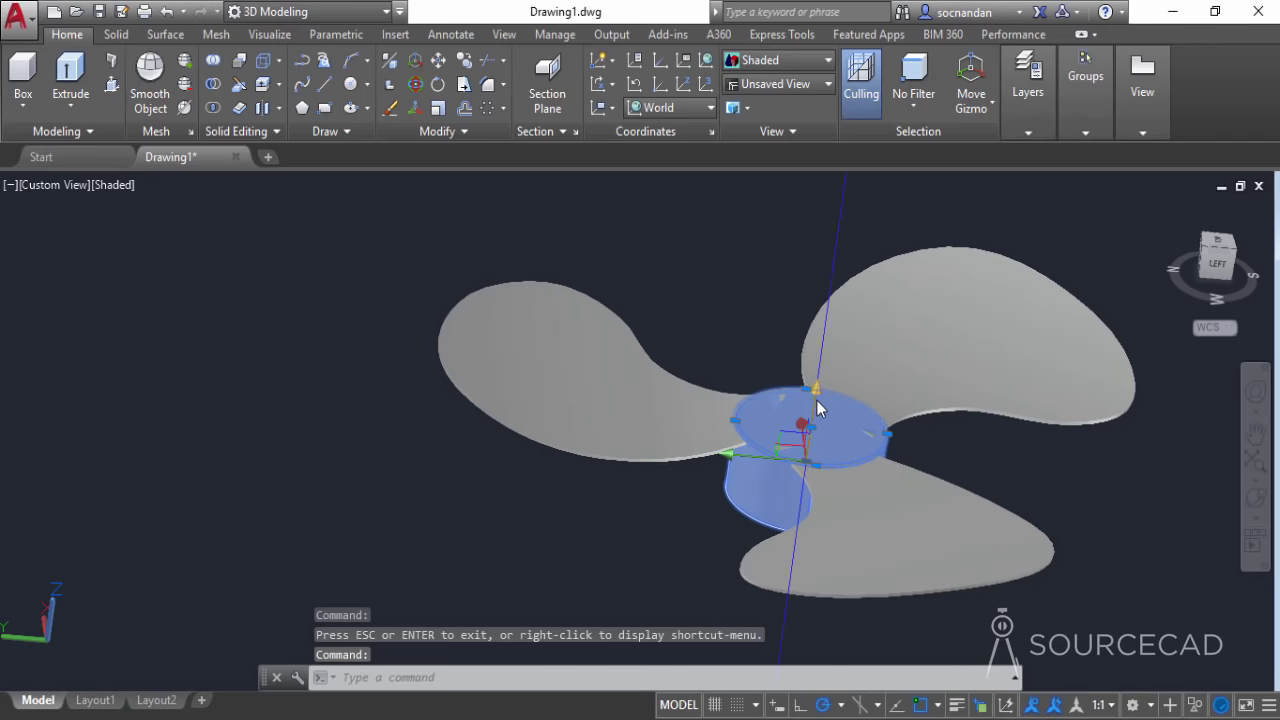
{"action": "left_click", "coordinate": [808, 435]}
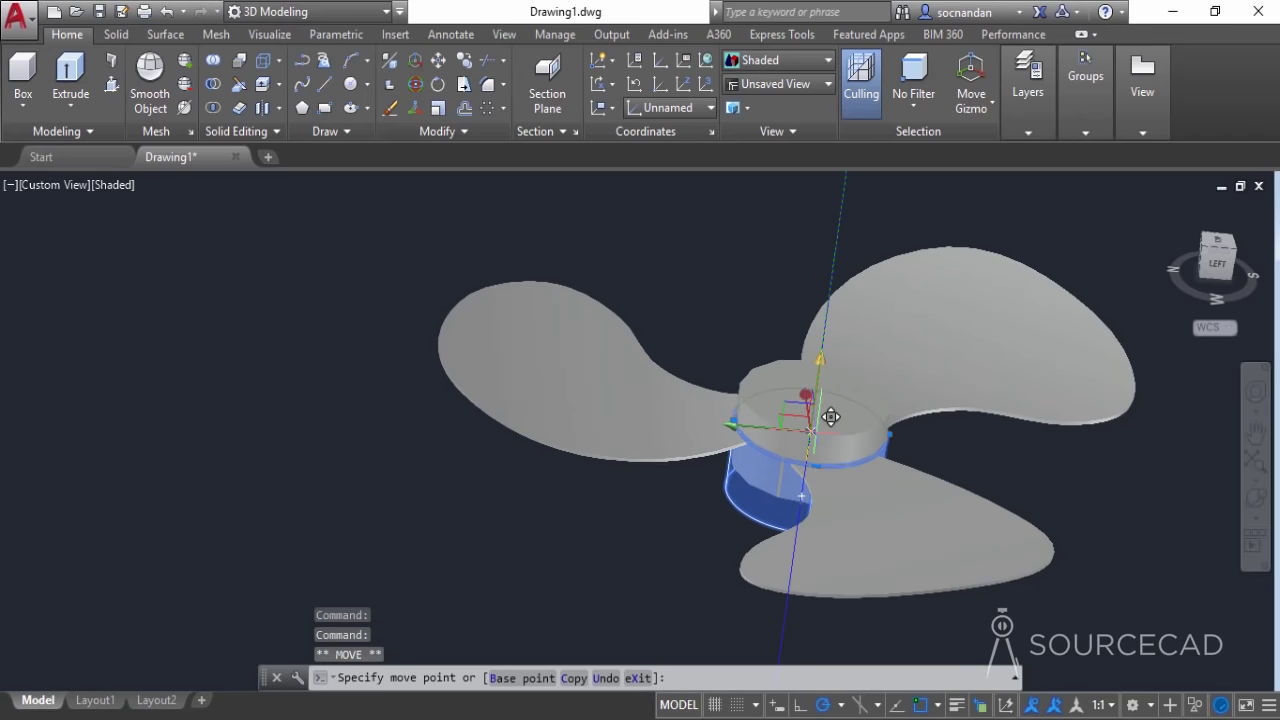
{"action": "key", "text": "Escape"}
{"action": "key", "text": "Escape"}
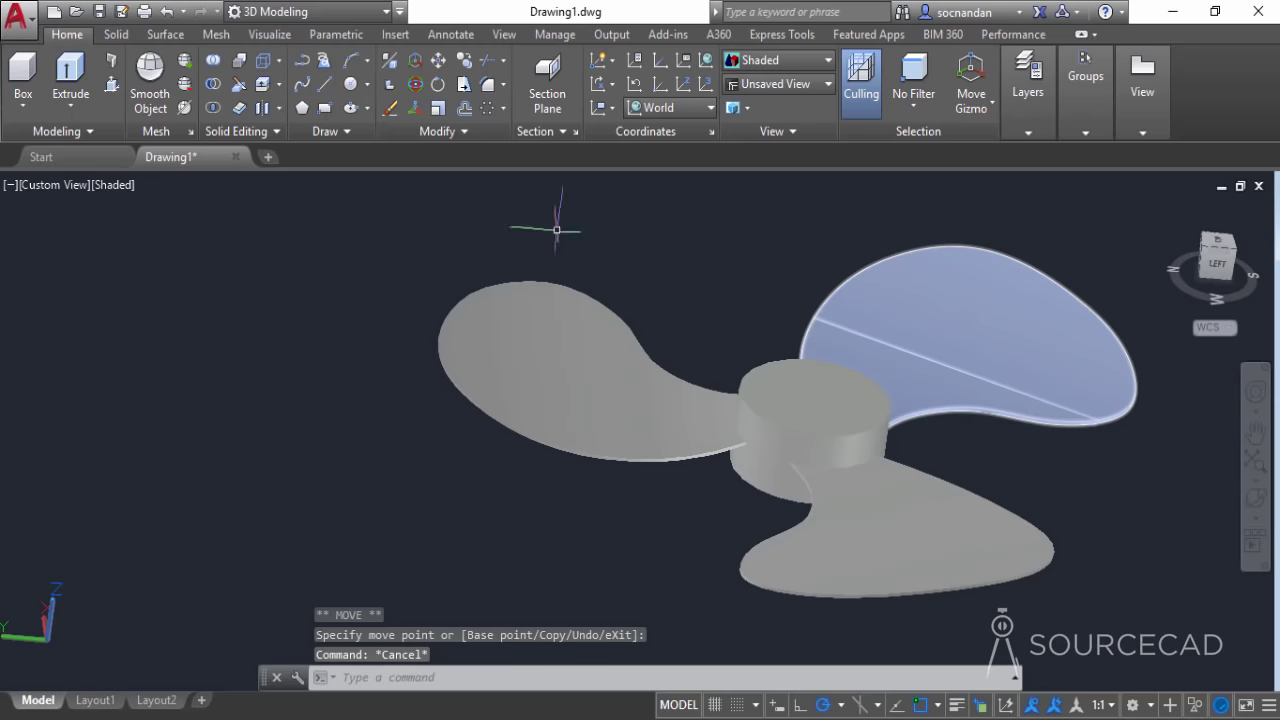
{"action": "left_click", "coordinate": [350, 84]}
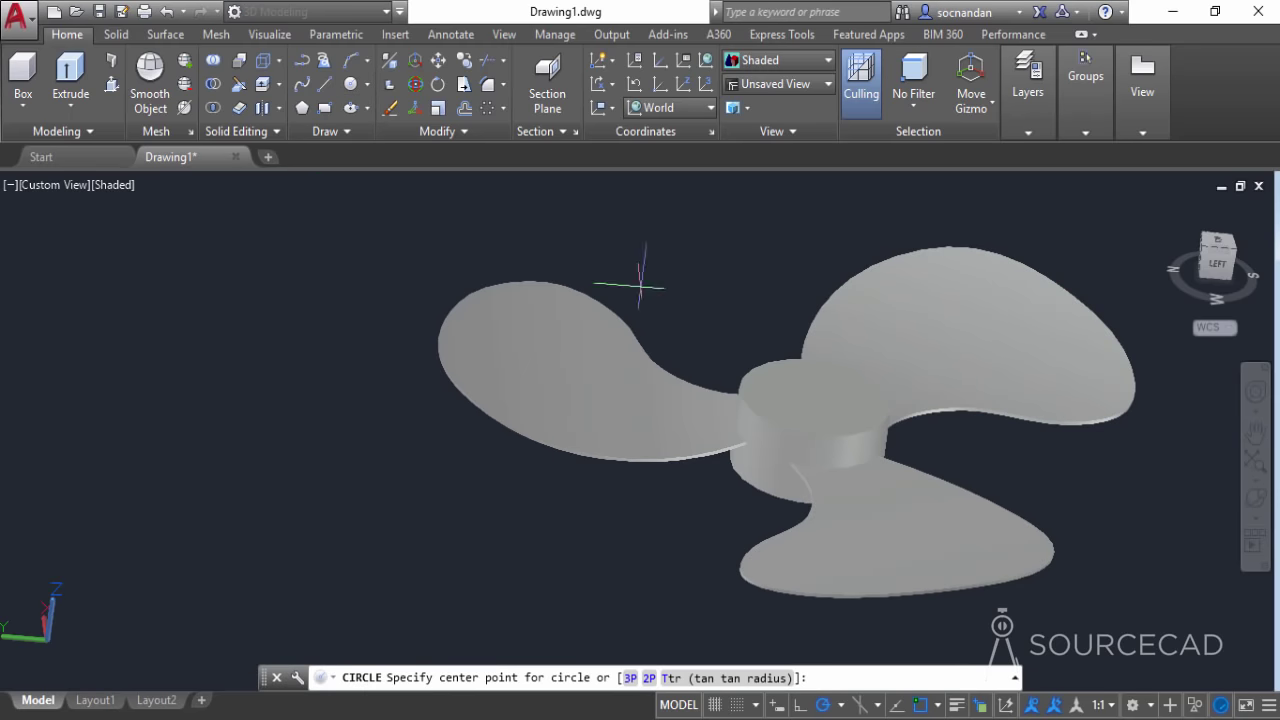
- Draw a smaller circle on the hub's top face, snapped to the hub's centre
{"action": "right_click", "coordinate": [810, 396], "text": "shift"}
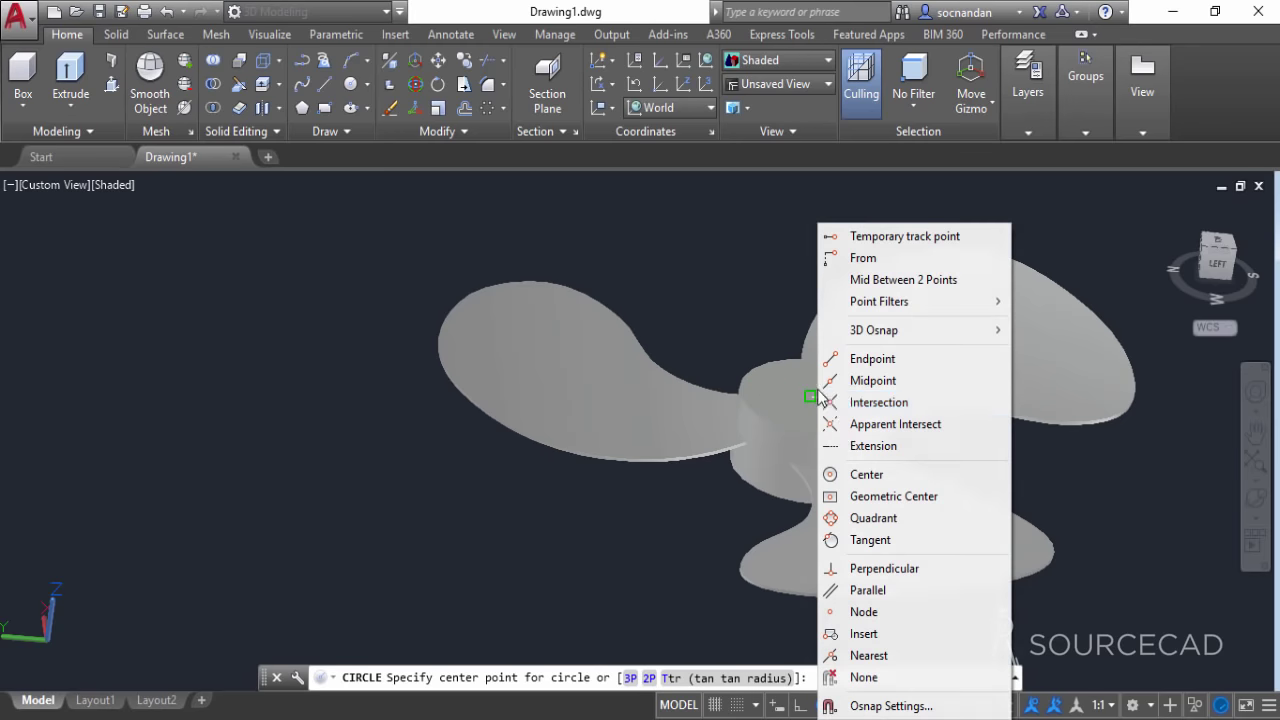
{"action": "left_click", "coordinate": [850, 474]}
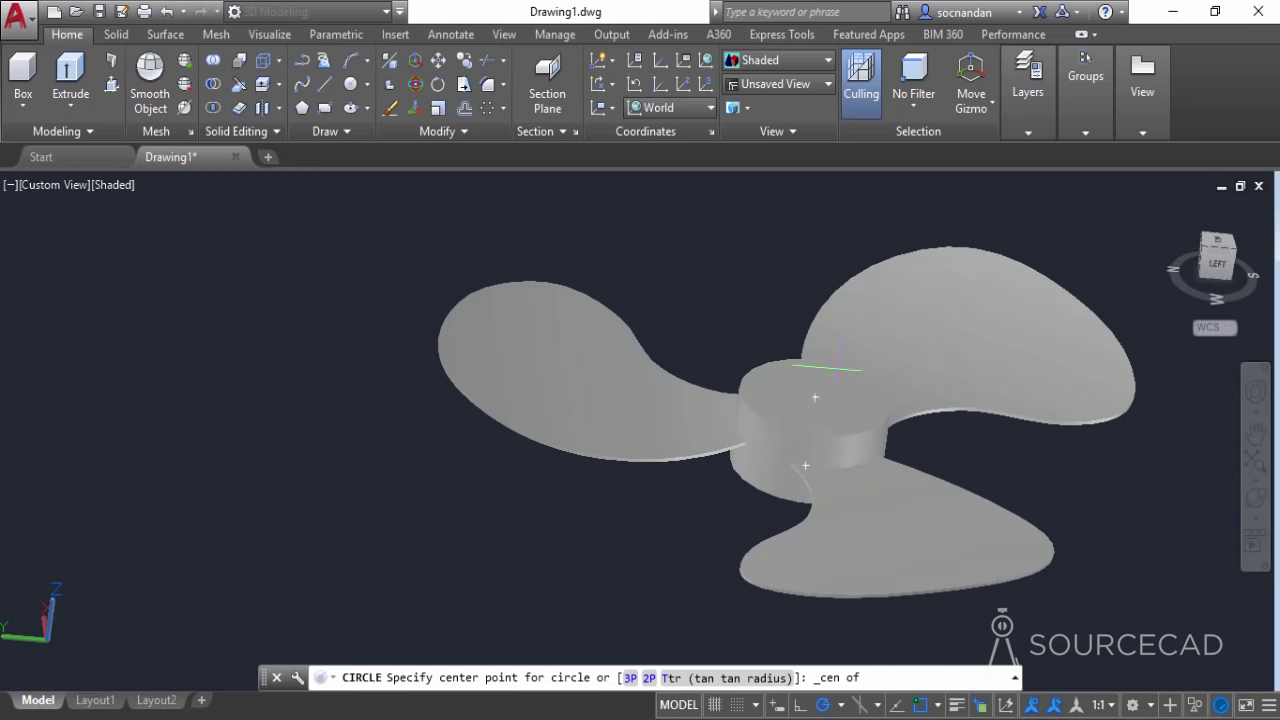
{"action": "left_click", "coordinate": [818, 394]}
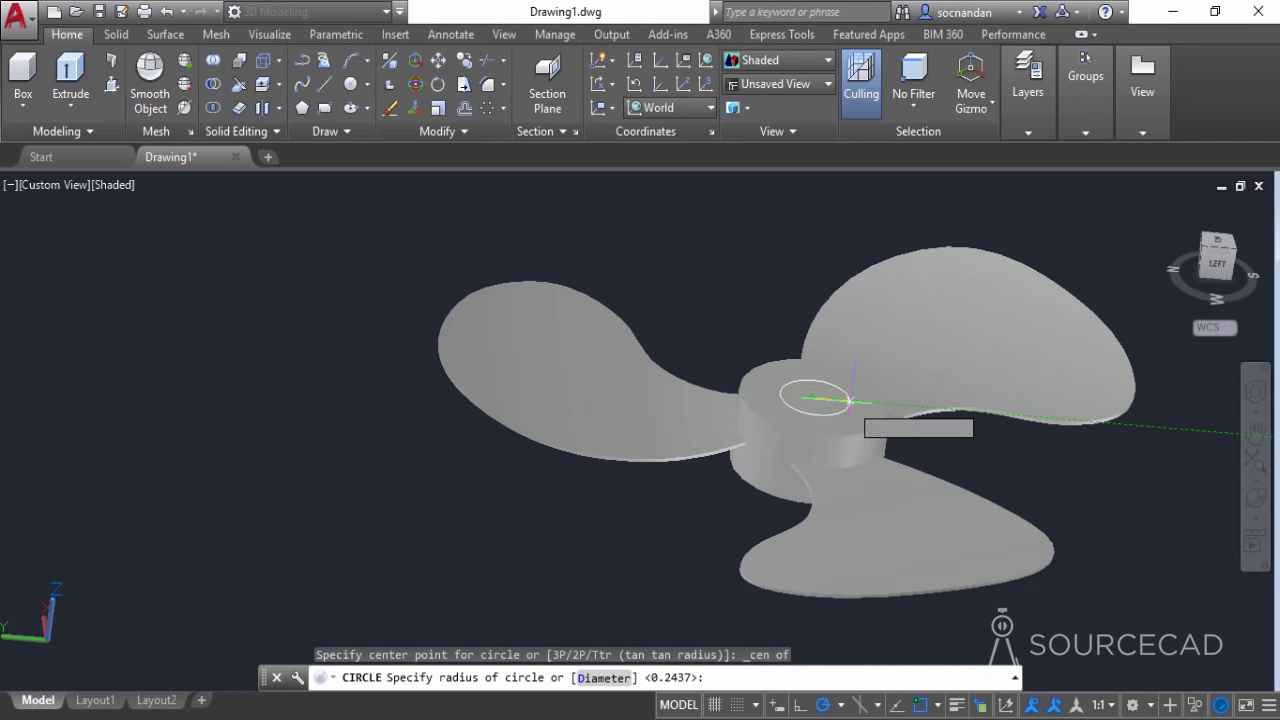
{"action": "left_click", "coordinate": [1207, 250]}
{"action": "scroll", "coordinate": [660, 412], "scroll_direction": "up", "scroll_amount": 5}
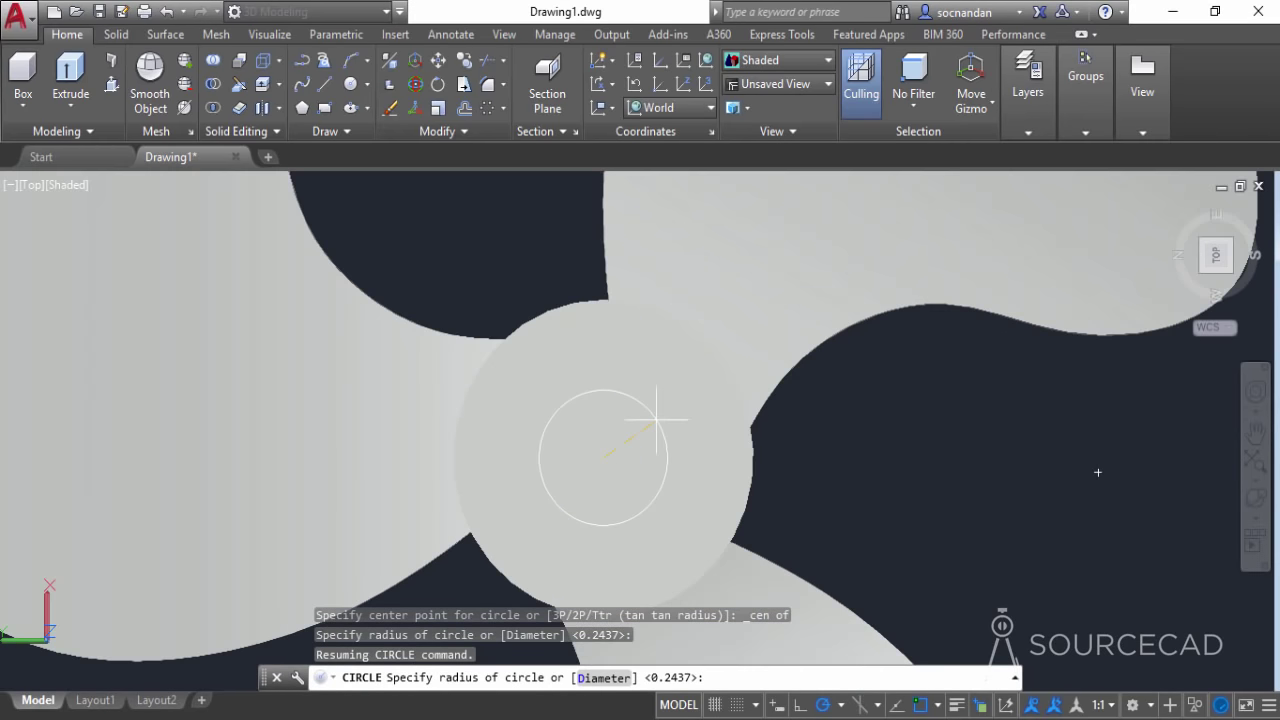
{"action": "left_click", "coordinate": [606, 342]}
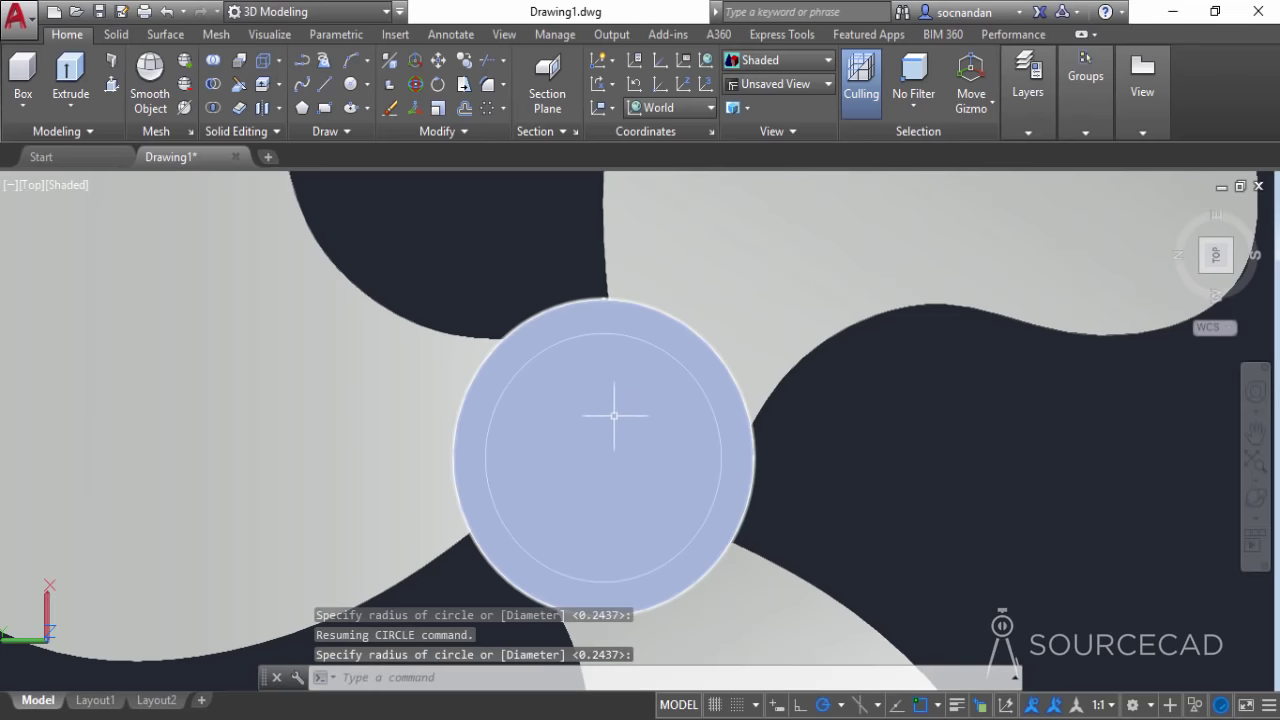
{"action": "left_click", "coordinate": [790, 62]}
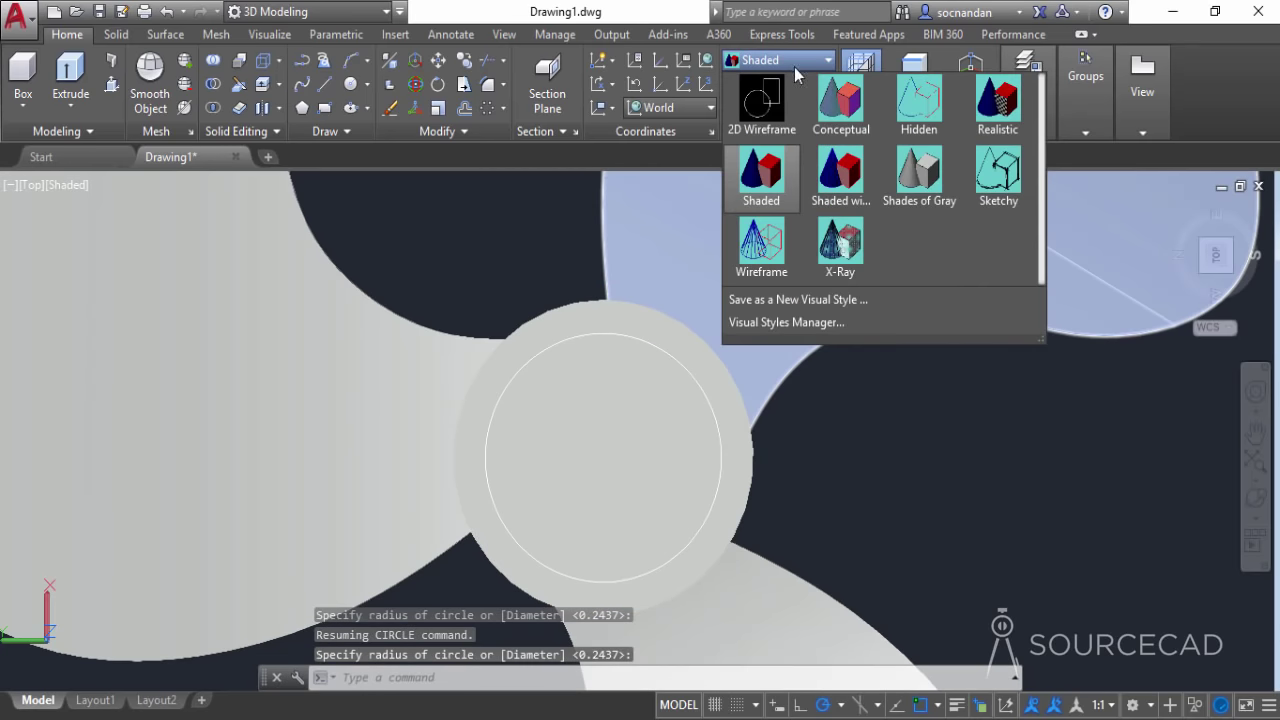
- Display the propeller in the Hidden visual style and tilt it into a 3D view
{"action": "left_click", "coordinate": [918, 105]}
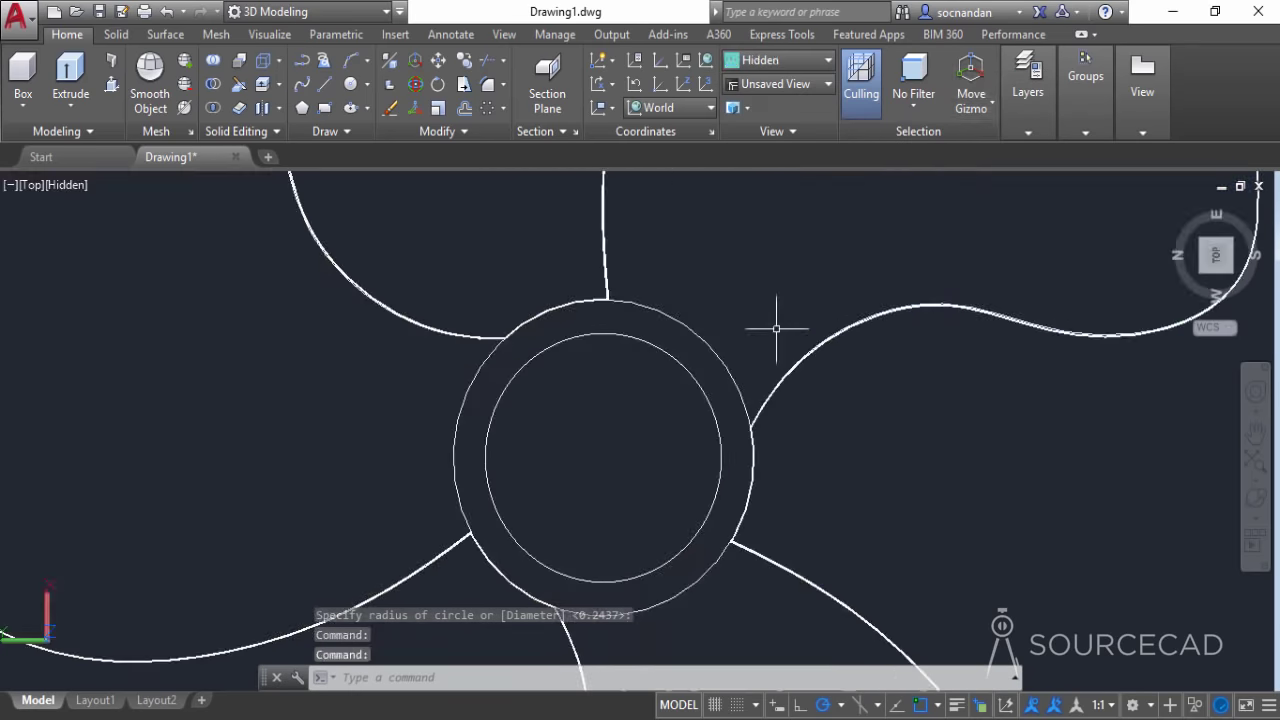
{"action": "scroll", "coordinate": [914, 458], "scroll_direction": "down", "scroll_amount": 3}
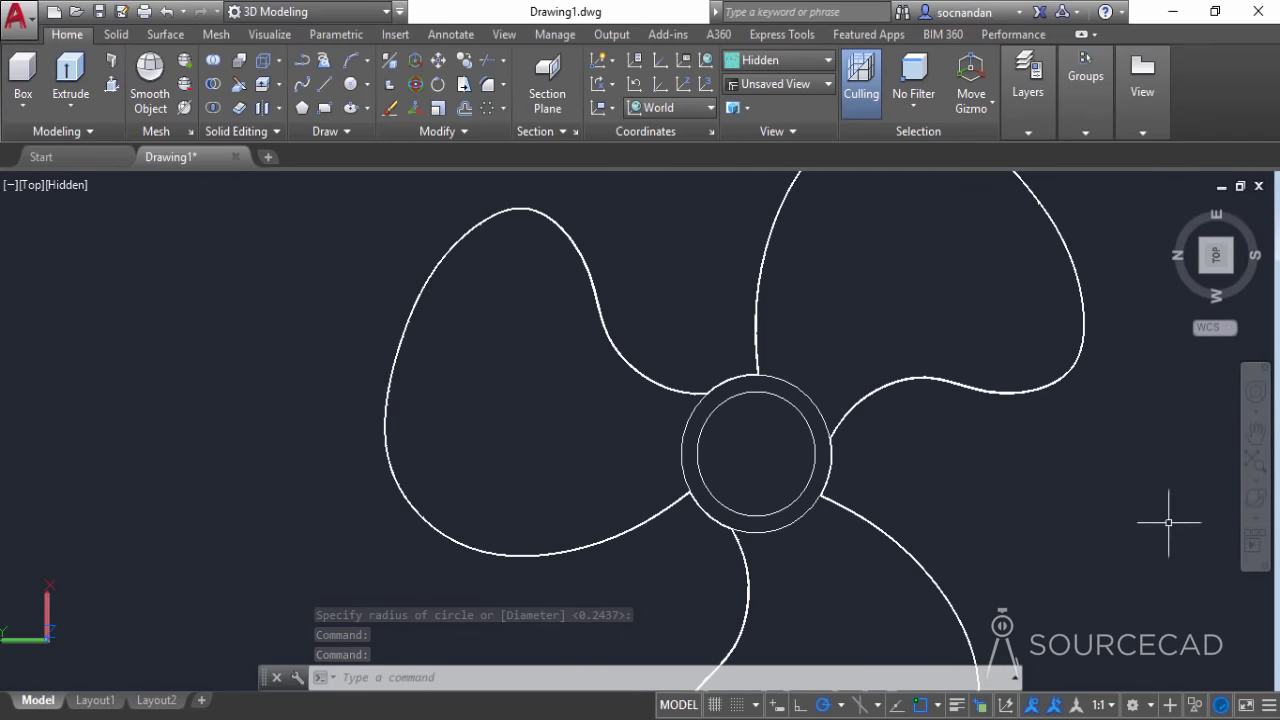
{"action": "left_click", "coordinate": [1255, 497]}
{"action": "left_click_drag", "start_coordinate": [829, 514], "coordinate": [674, 315]}
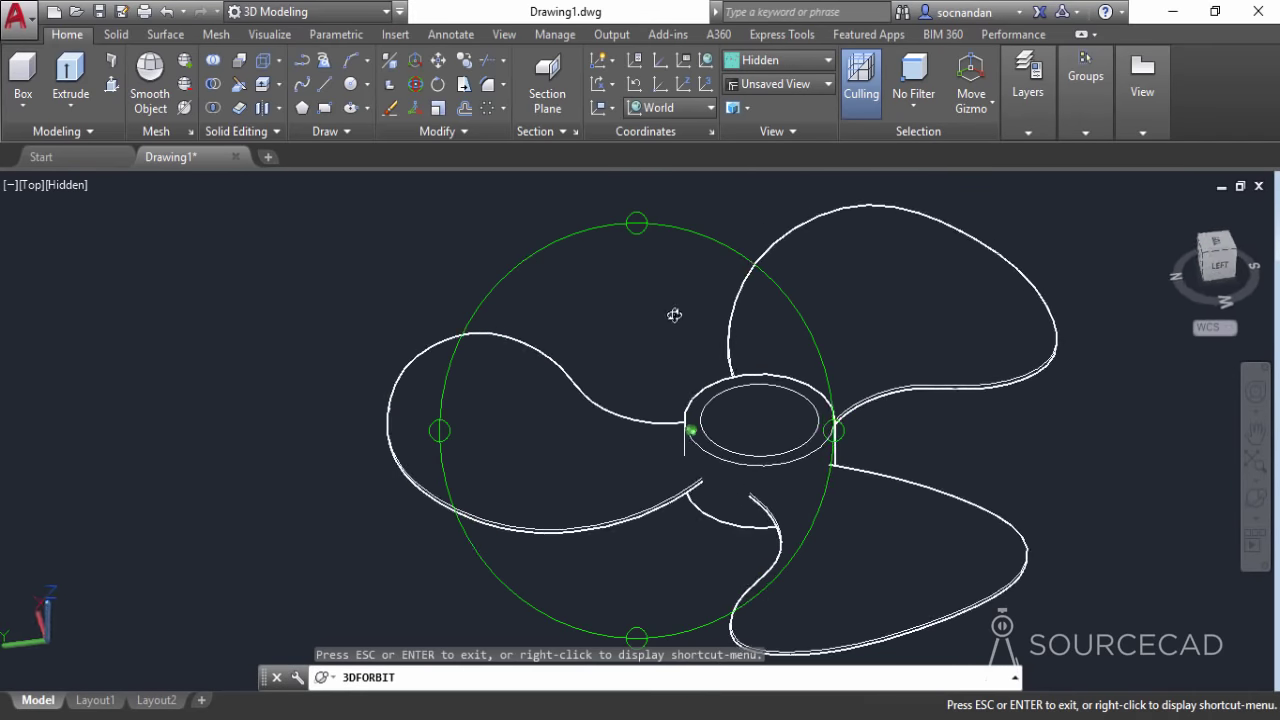
{"action": "key", "text": "Escape"}
{"action": "left_click", "coordinate": [111, 84]}
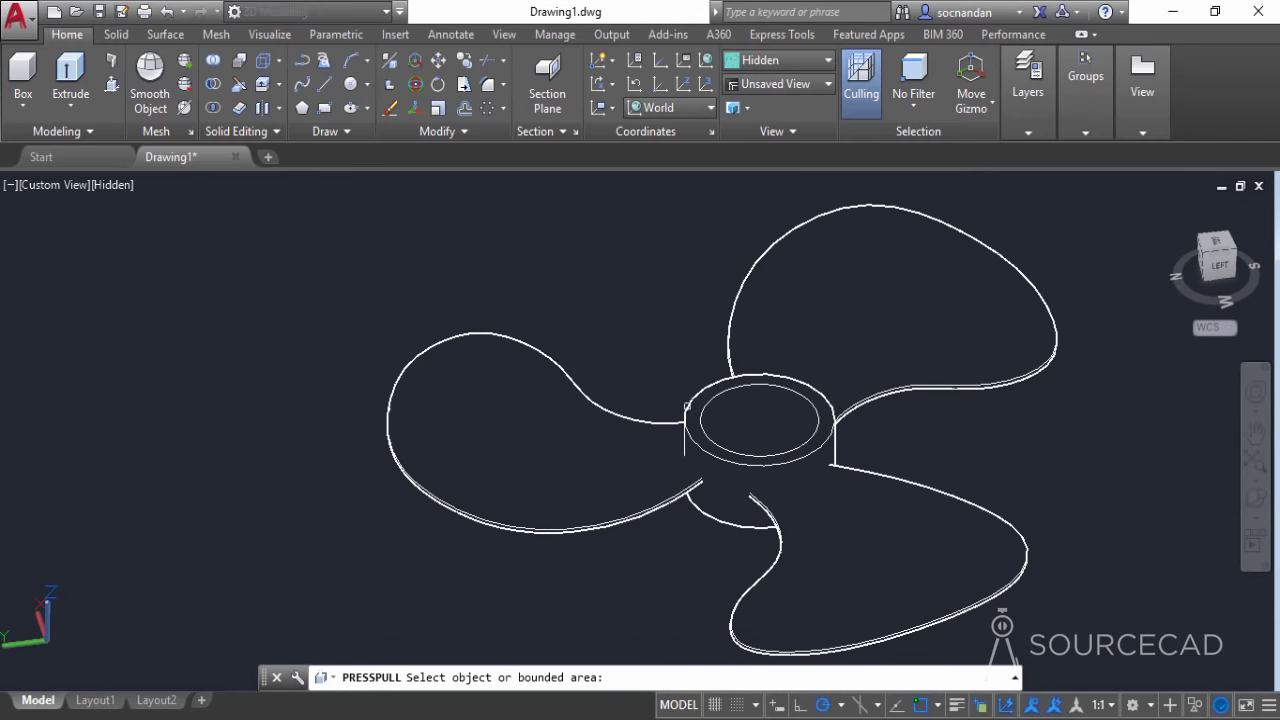
- Press-pull the hub's inner circle -0.05 to recess the bore hole into its top
{"action": "left_click", "coordinate": [746, 414]}
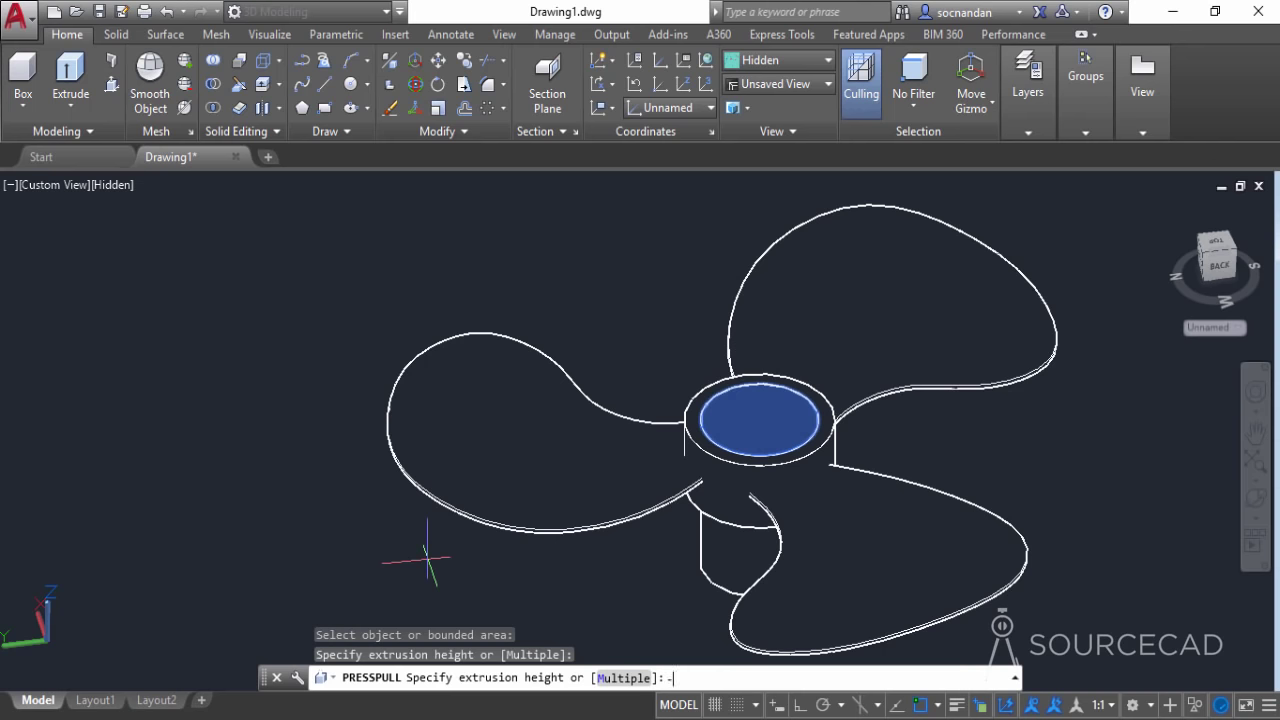
{"action": "type", "text": "-0.05"}
{"action": "key", "text": "Return"}
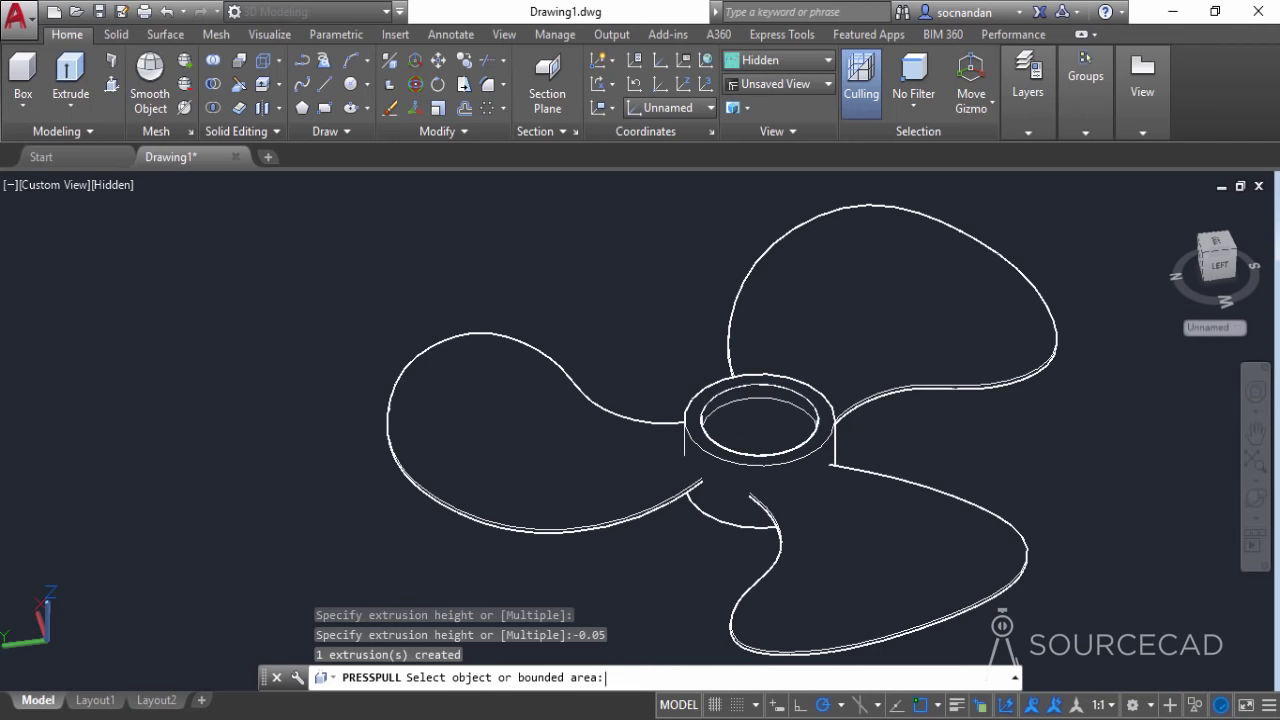
{"action": "key", "text": "Return"}
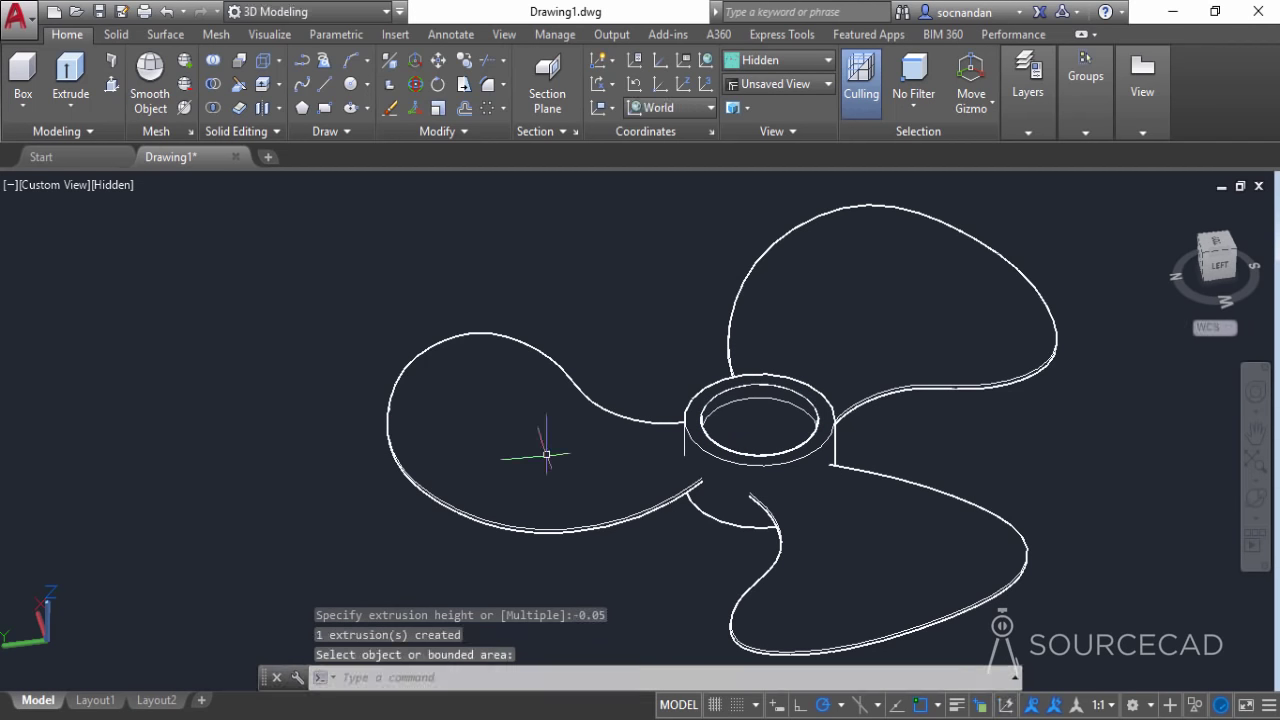
{"action": "middle_click_drag", "start_coordinate": [640, 309], "coordinate": [570, 290]}
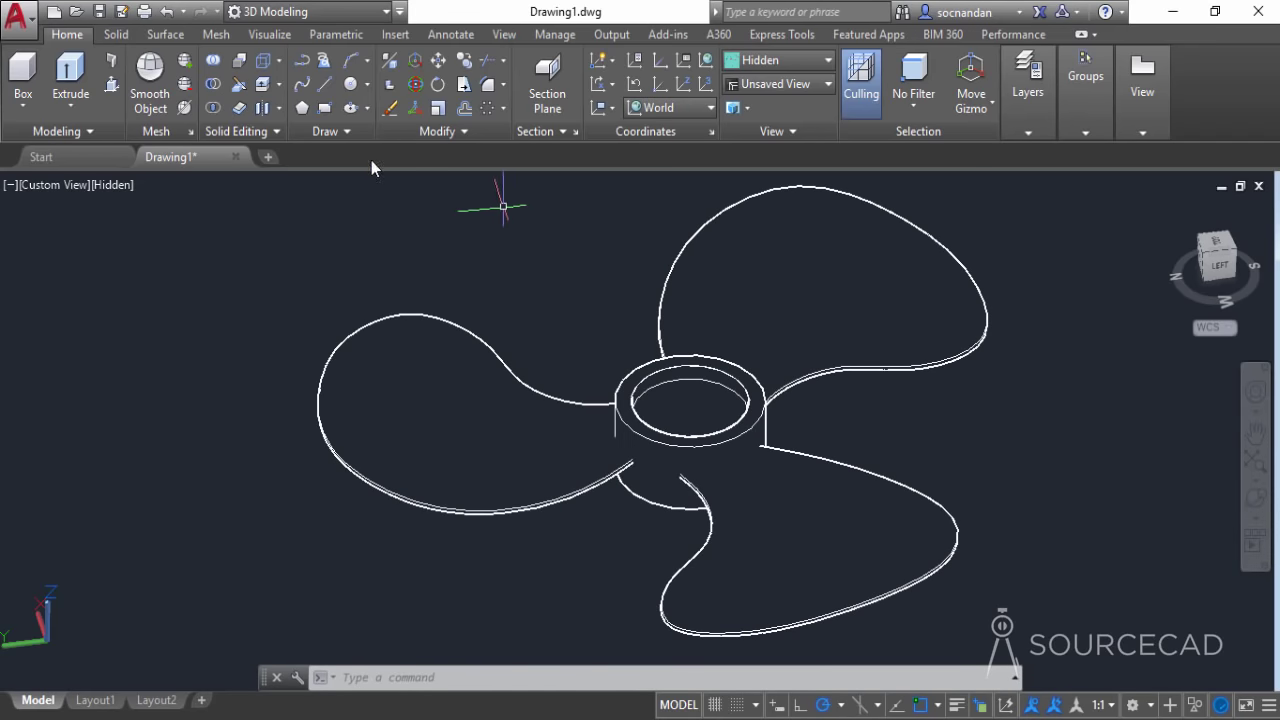
- Apply Fillet Edge with radius 0.02 to the hub's outer top edge
{"action": "left_click", "coordinate": [120, 35]}
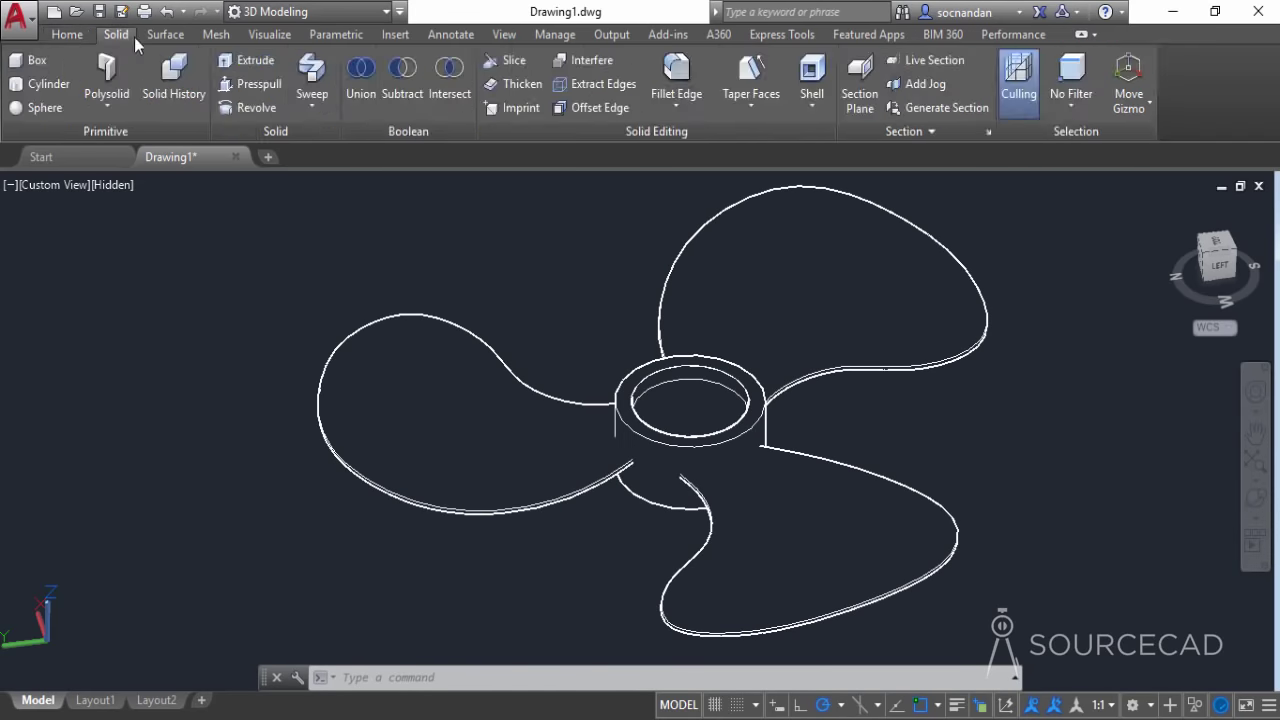
{"action": "left_click", "coordinate": [671, 75]}
{"action": "left_click", "coordinate": [622, 679]}
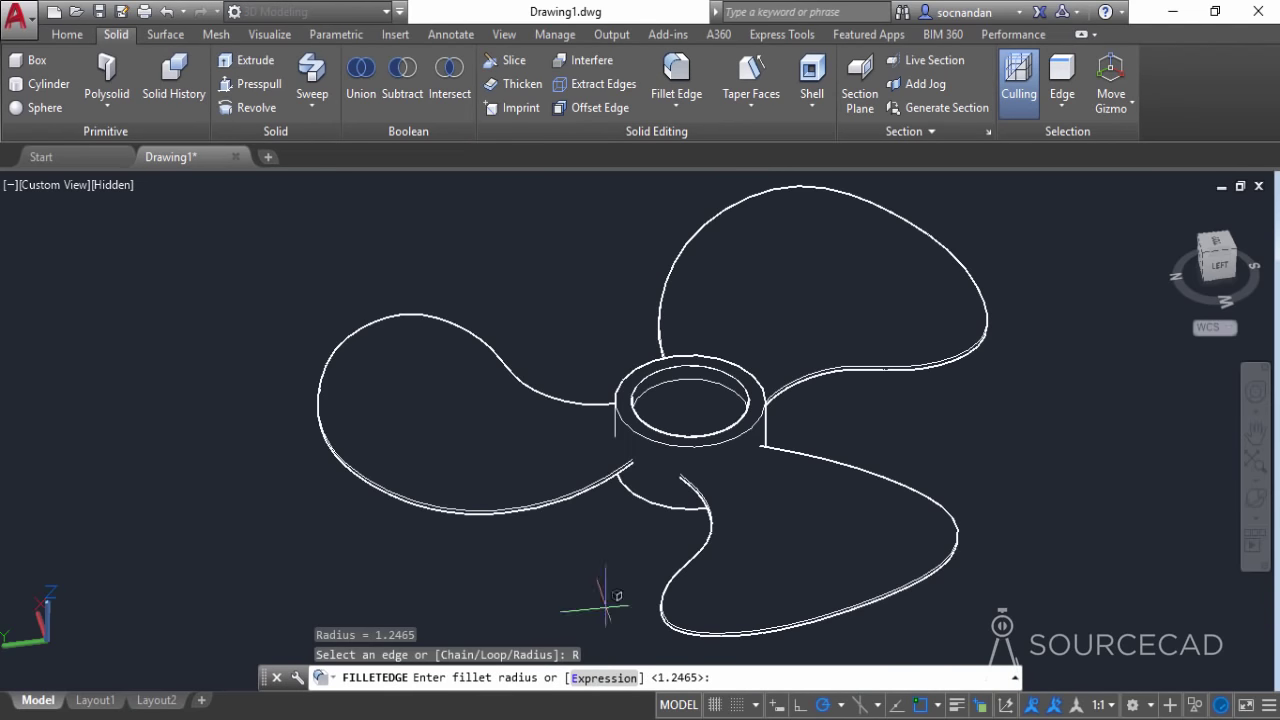
{"action": "type", "text": "0.02"}
{"action": "key", "text": "Return"}
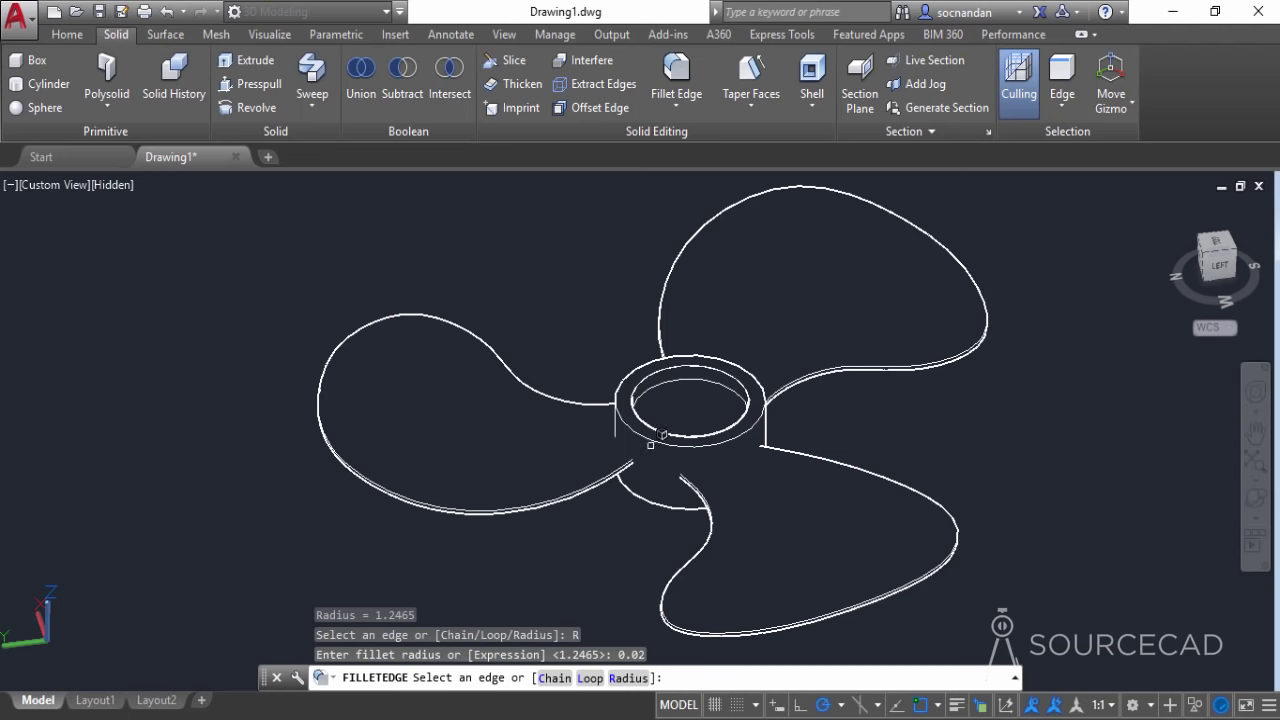
{"action": "left_click", "coordinate": [682, 437]}
{"action": "key", "text": "Return"}
{"action": "key", "text": "Return"}
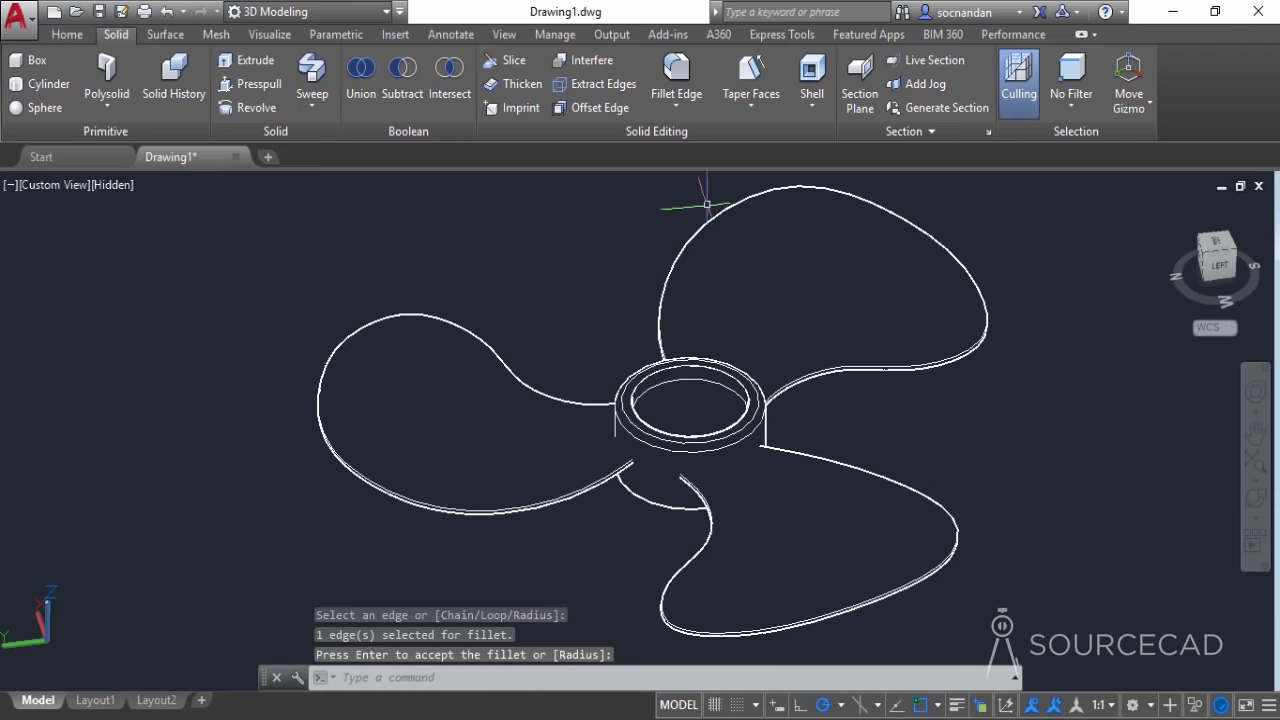
{"action": "left_click", "coordinate": [86, 37]}
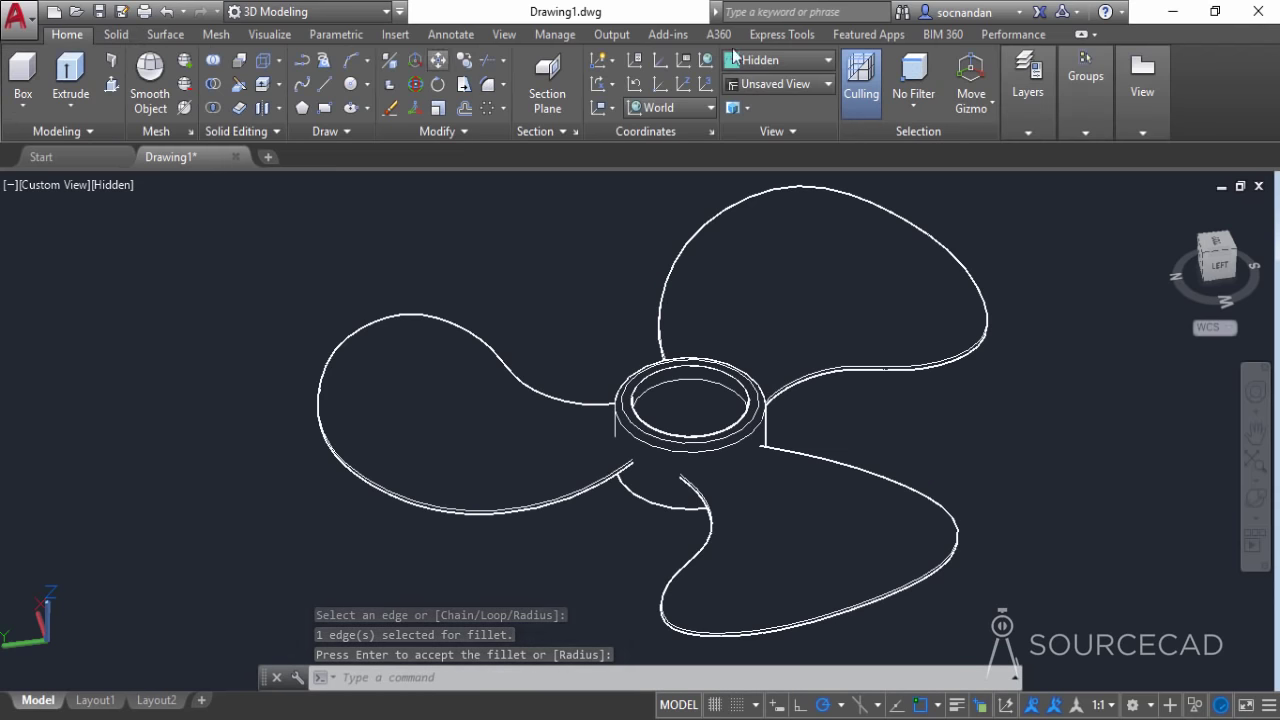
- Switch to the Shaded visual style and orbit the propeller to a face-on view
{"action": "left_click", "coordinate": [794, 59]}
{"action": "left_click", "coordinate": [768, 201]}
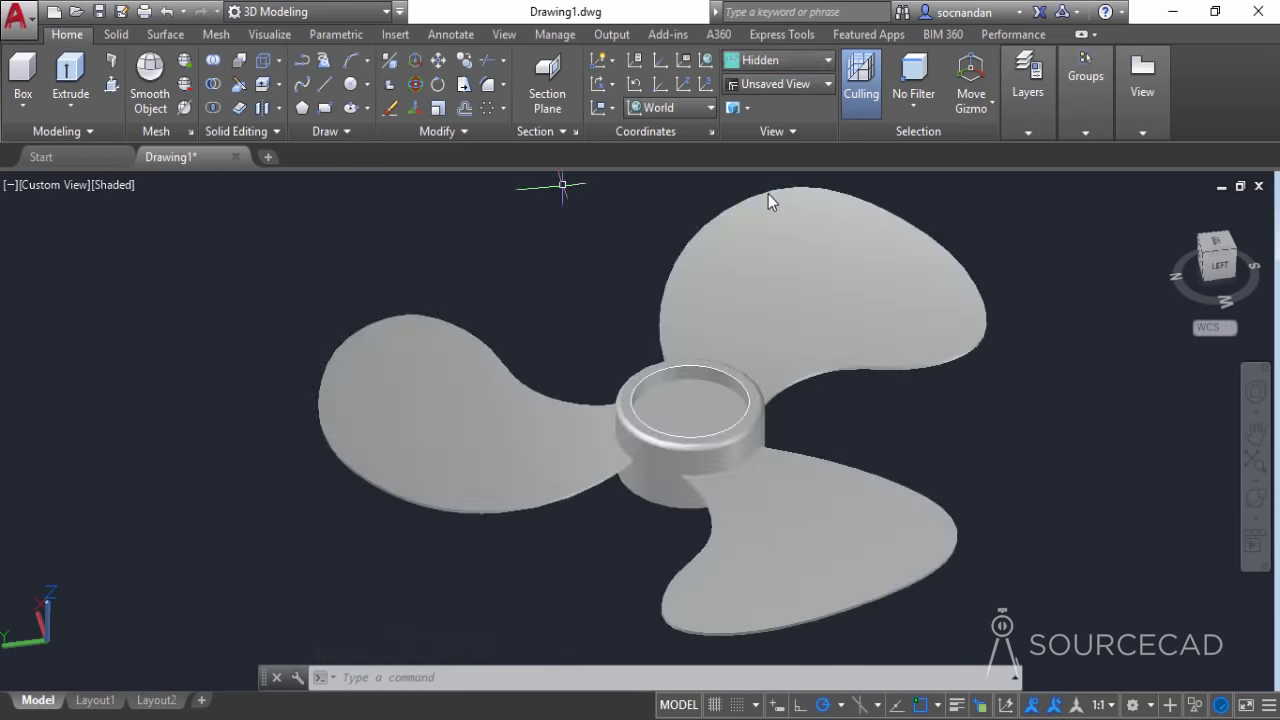
{"action": "middle_click_drag", "start_coordinate": [824, 458], "coordinate": [824, 458], "text": "shift"}
{"action": "mouse_move", "coordinate": [660, 400]}
{"action": "middle_mouse_down", "text": "ctrl+shift"}
{"action": "mouse_move", "coordinate": [626, 531]}
{"action": "mouse_move", "coordinate": [692, 280]}
{"action": "mouse_move", "coordinate": [656, 338]}
{"action": "mouse_move", "coordinate": [672, 340]}
{"action": "mouse_move", "coordinate": [645, 390]}
{"action": "middle_mouse_up", "text": "ctrl+shift"}
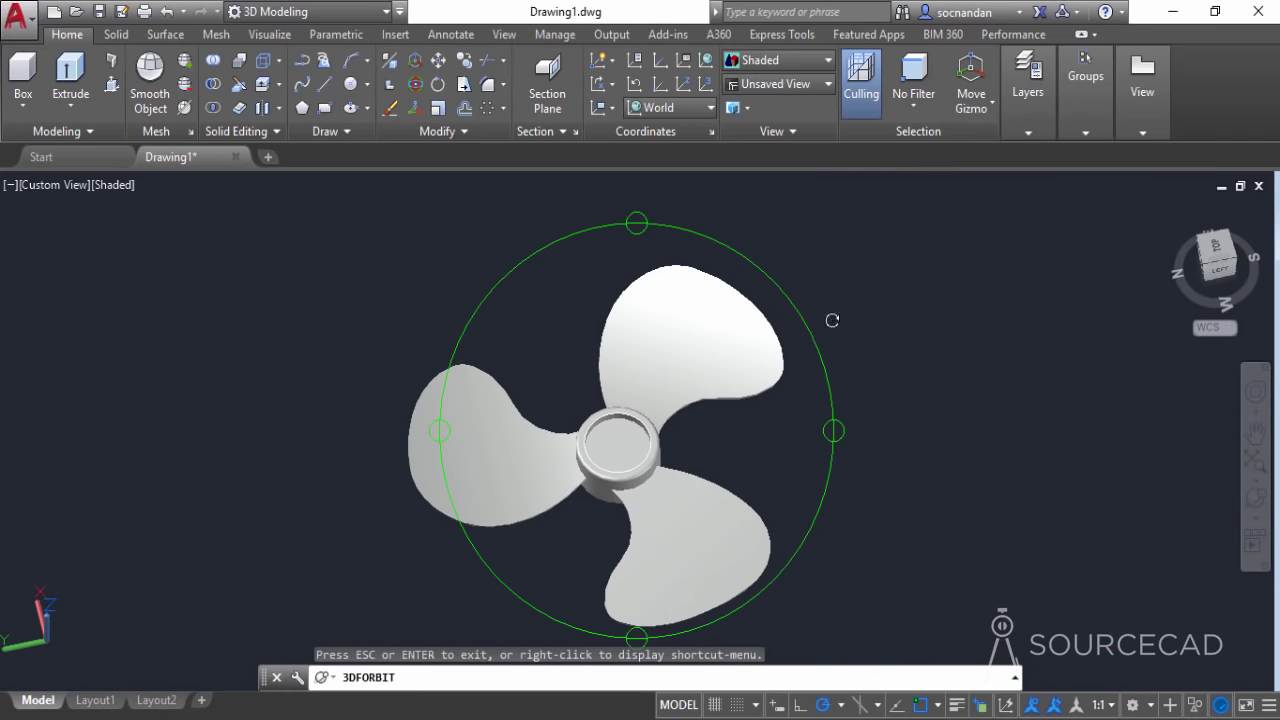
{"action": "key", "text": "Escape"}
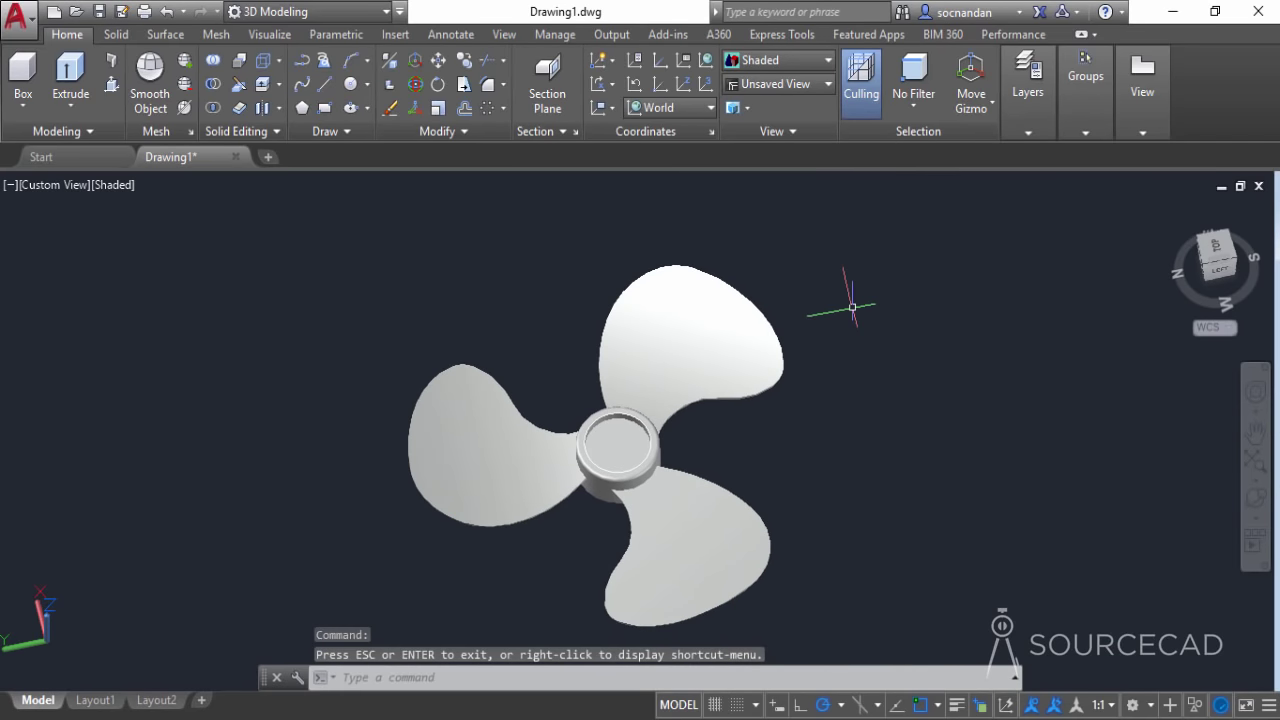